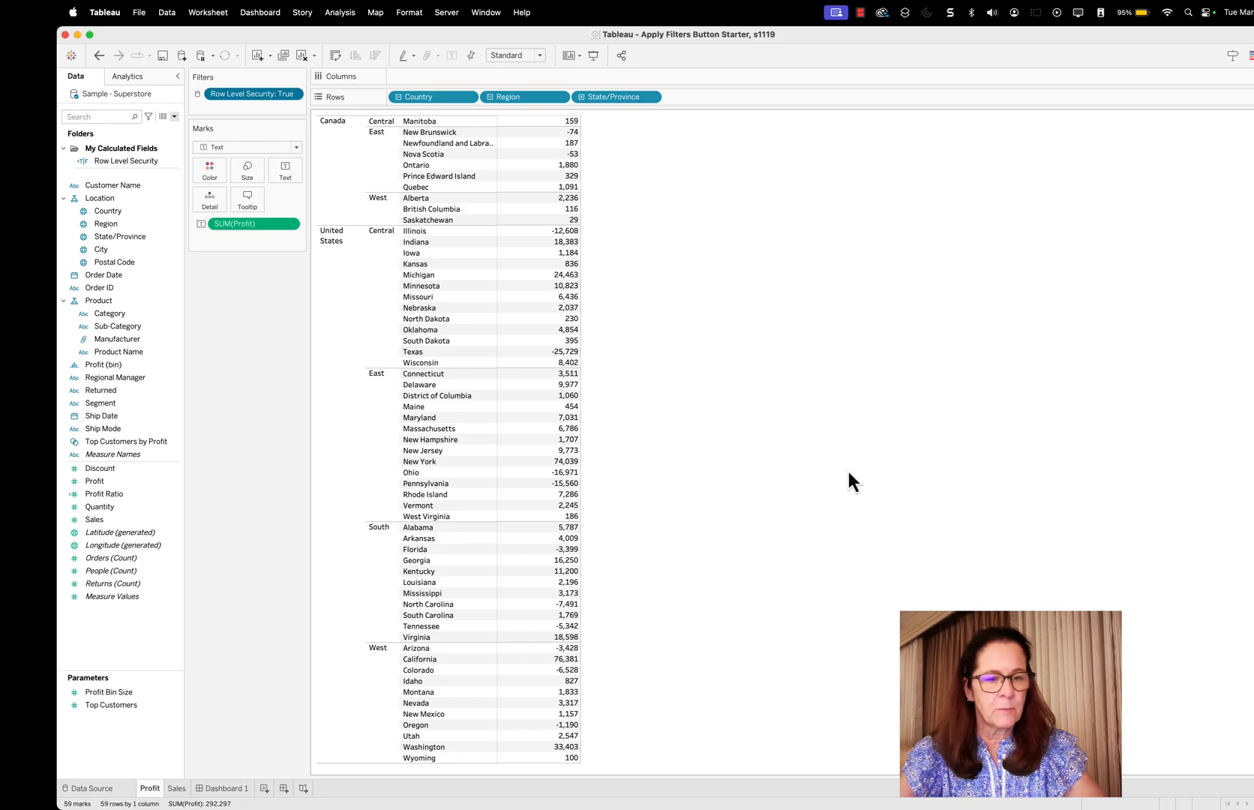
# On the Profit sheet, start a new calculated field named Apply Filters
pyautogui.click(225, 788)
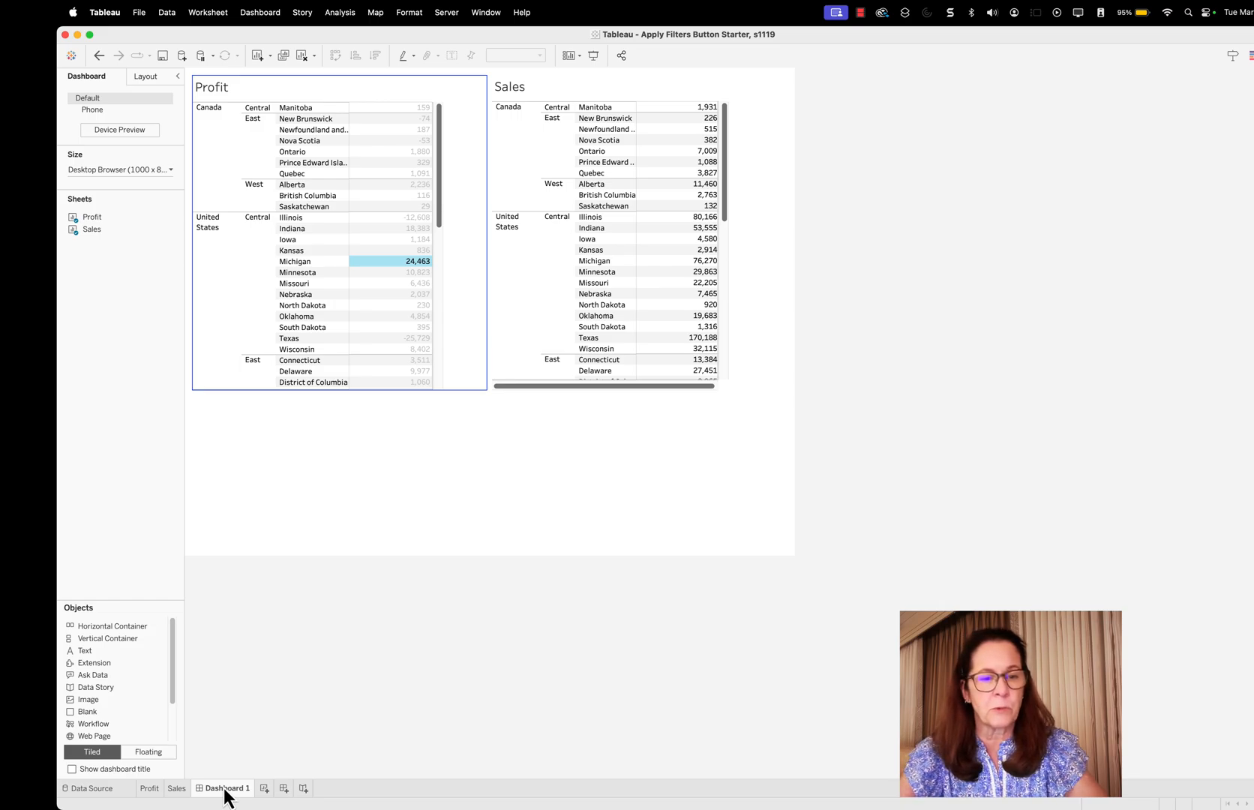
pyautogui.click(150, 789)
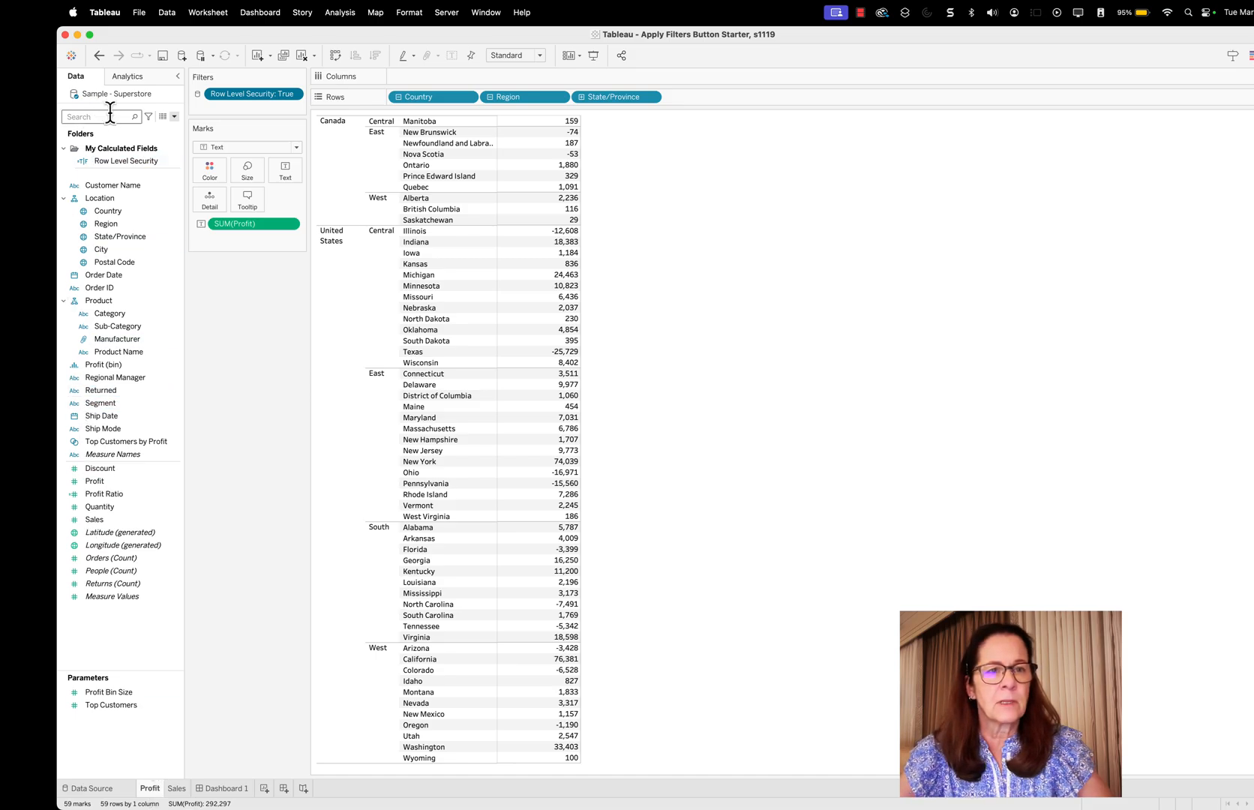
pyautogui.click(174, 117)
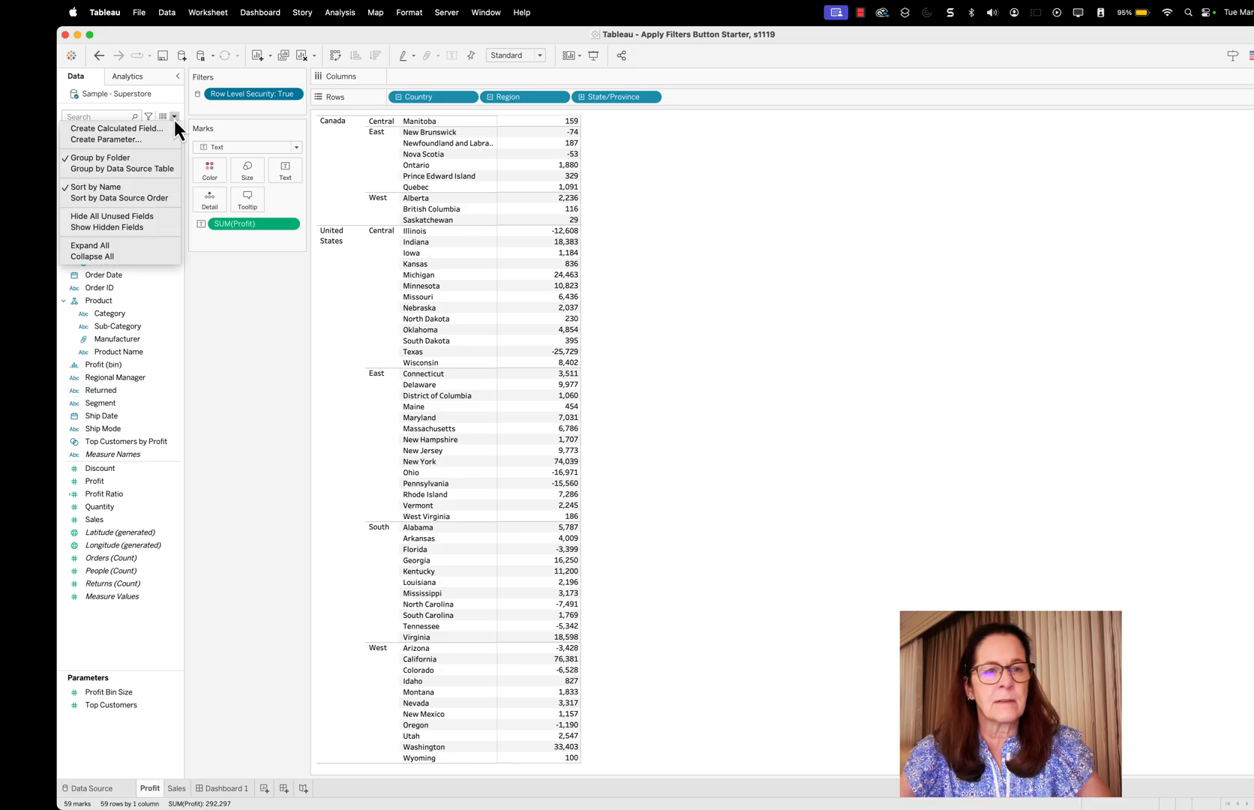
pyautogui.click(131, 132)
pyautogui.write('A')
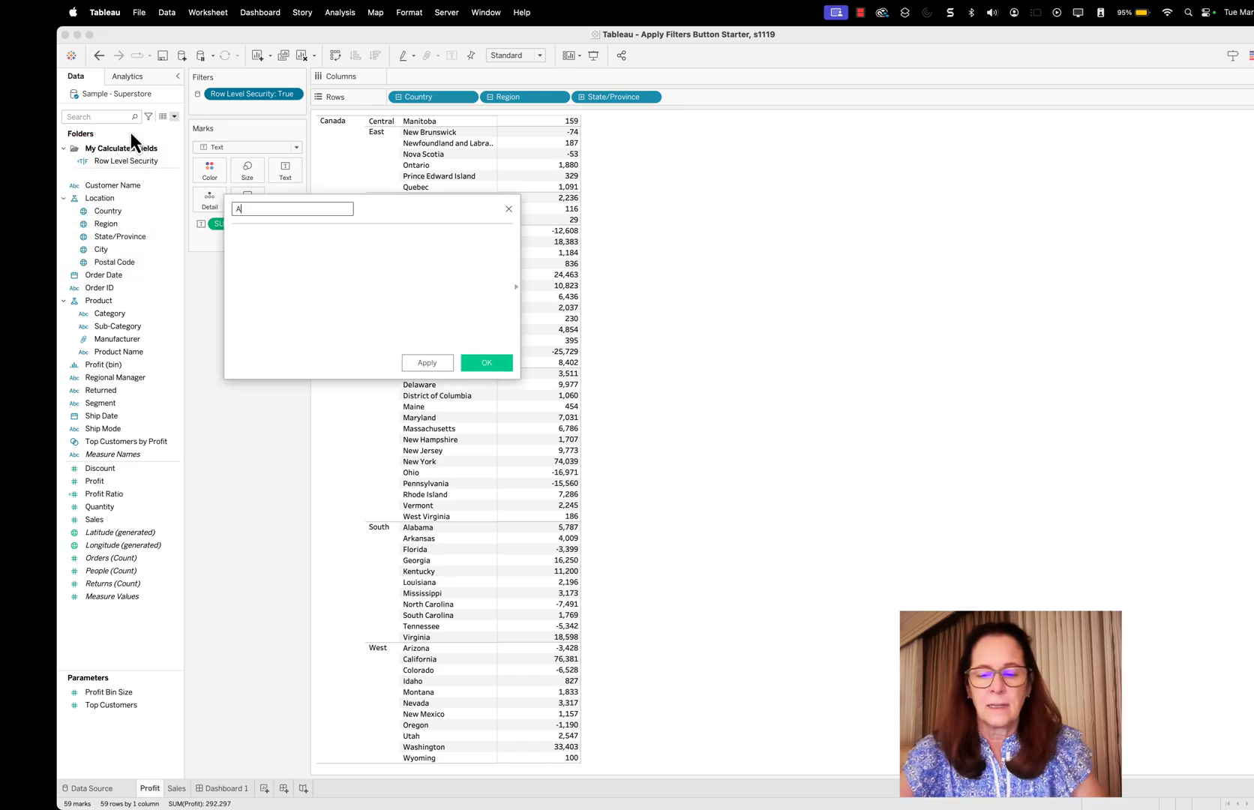
pyautogui.write('pply Filters')
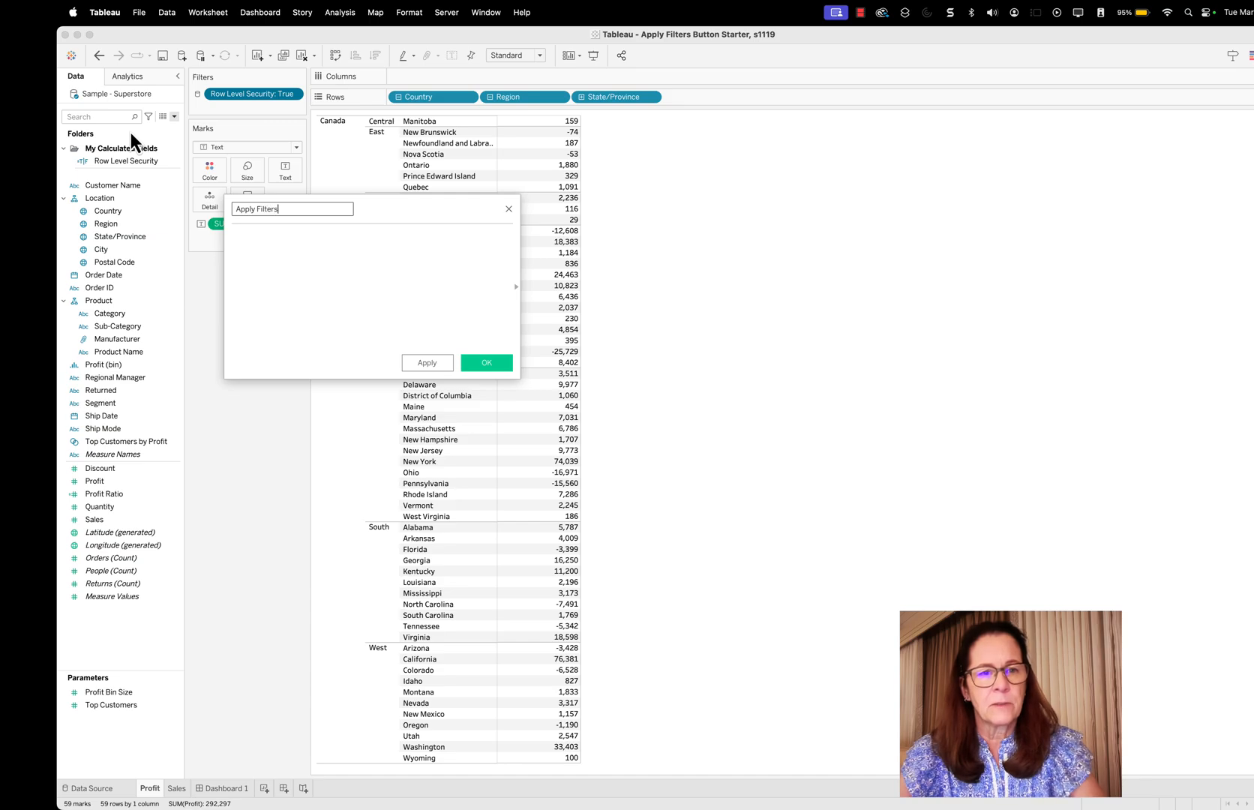
# Give the Apply Filters calculation the text formula "Apply Filters" and save the field
pyautogui.press('Tab')
pyautogui.write('"')
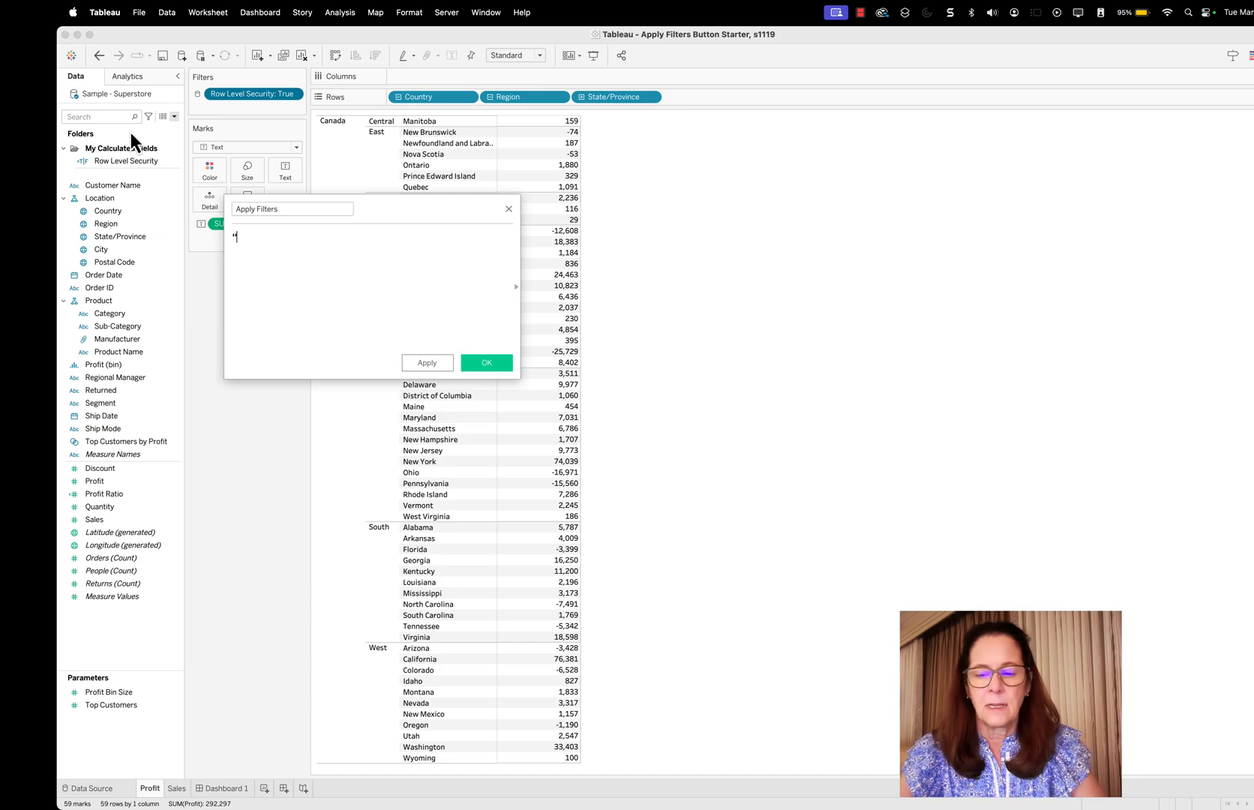
pyautogui.write('Apple F')
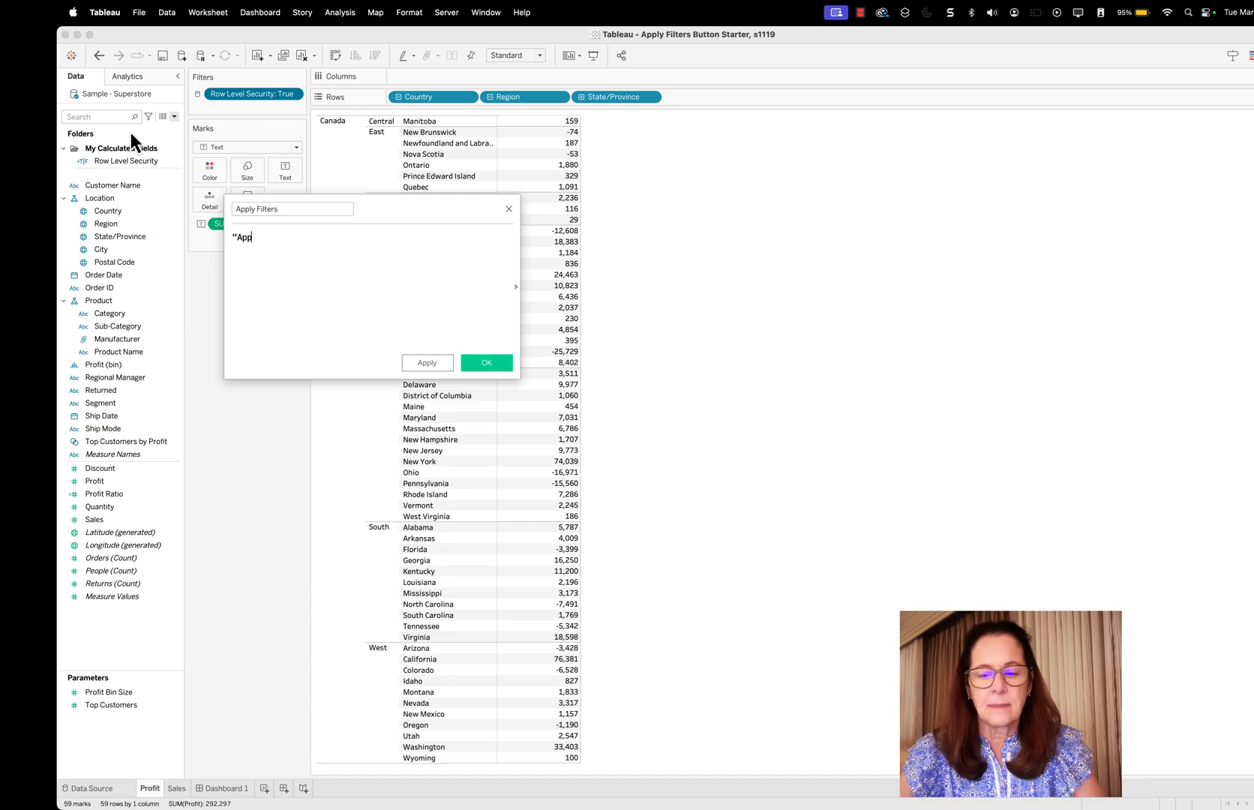
pyautogui.press('BackSpace')
pyautogui.press('BackSpace')
pyautogui.press('BackSpace')
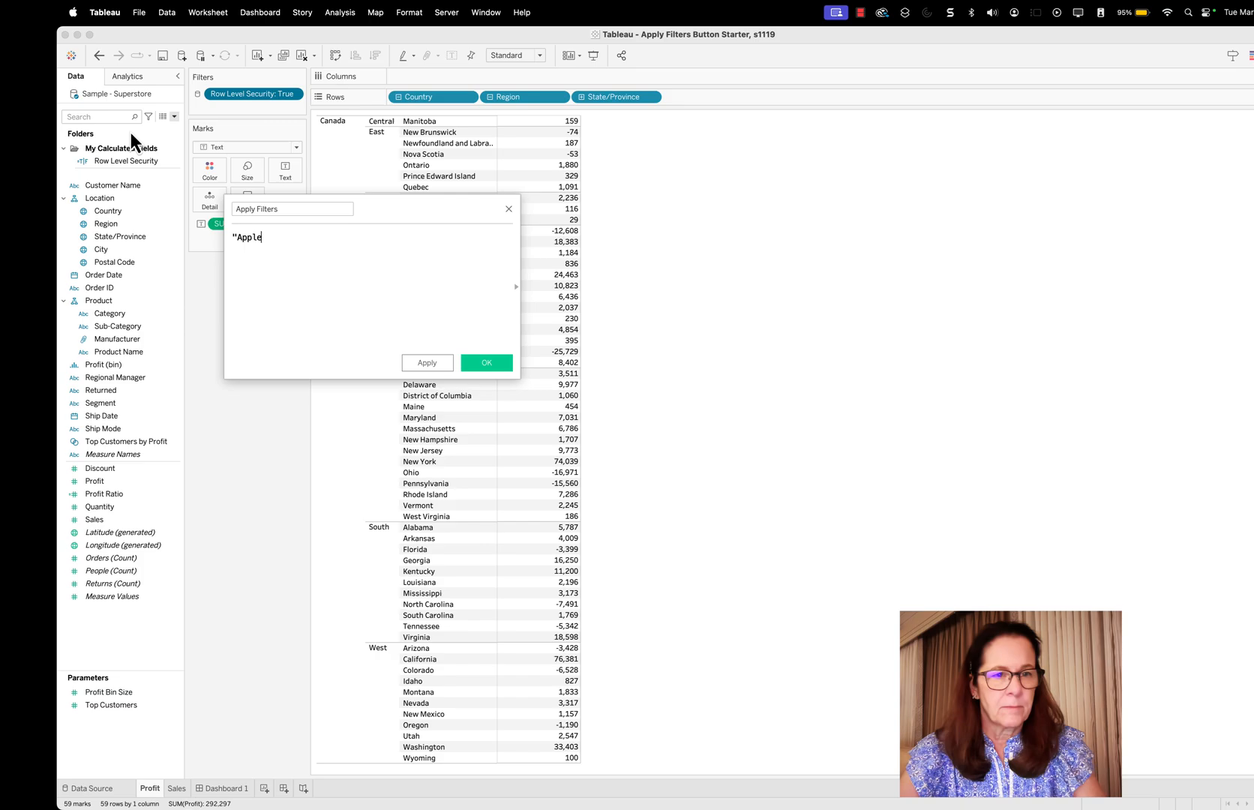
pyautogui.write('yt')
pyautogui.press('BackSpace')
pyautogui.press('BackSpace')
pyautogui.write('F')
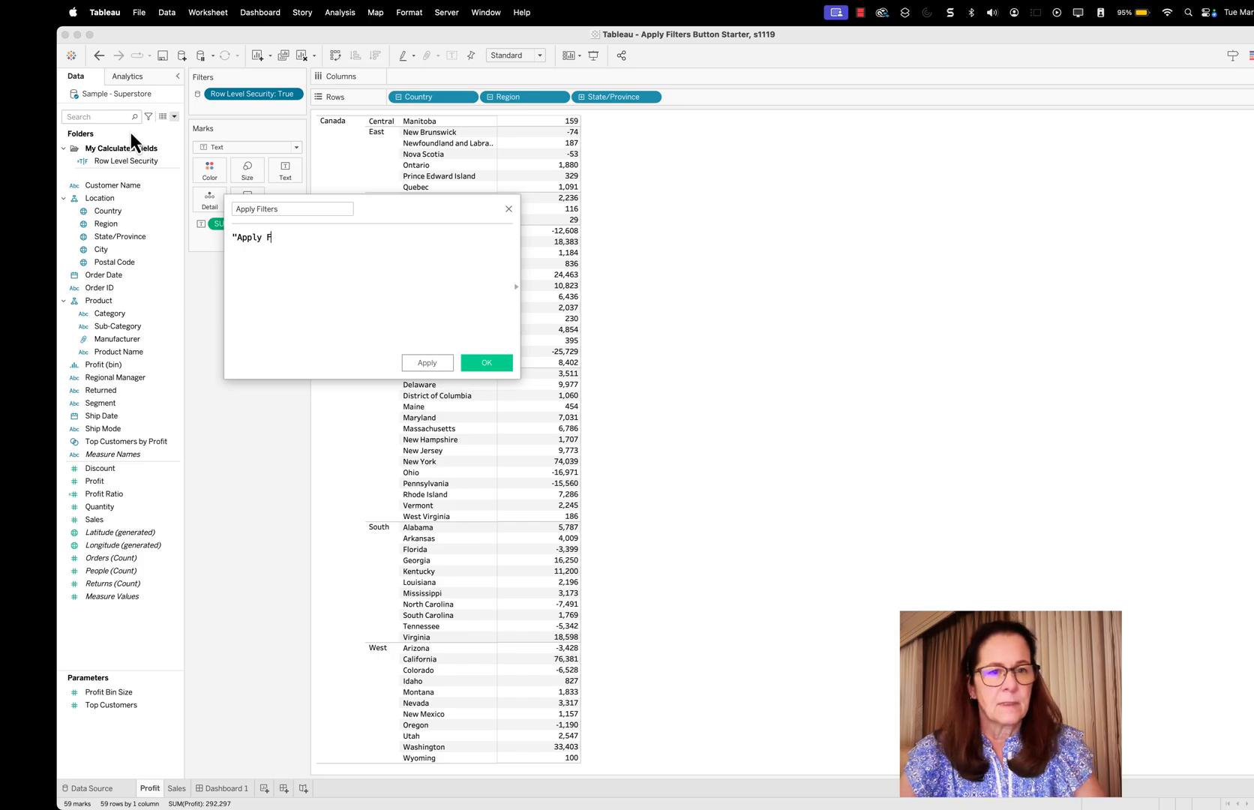
pyautogui.write('ilters"')
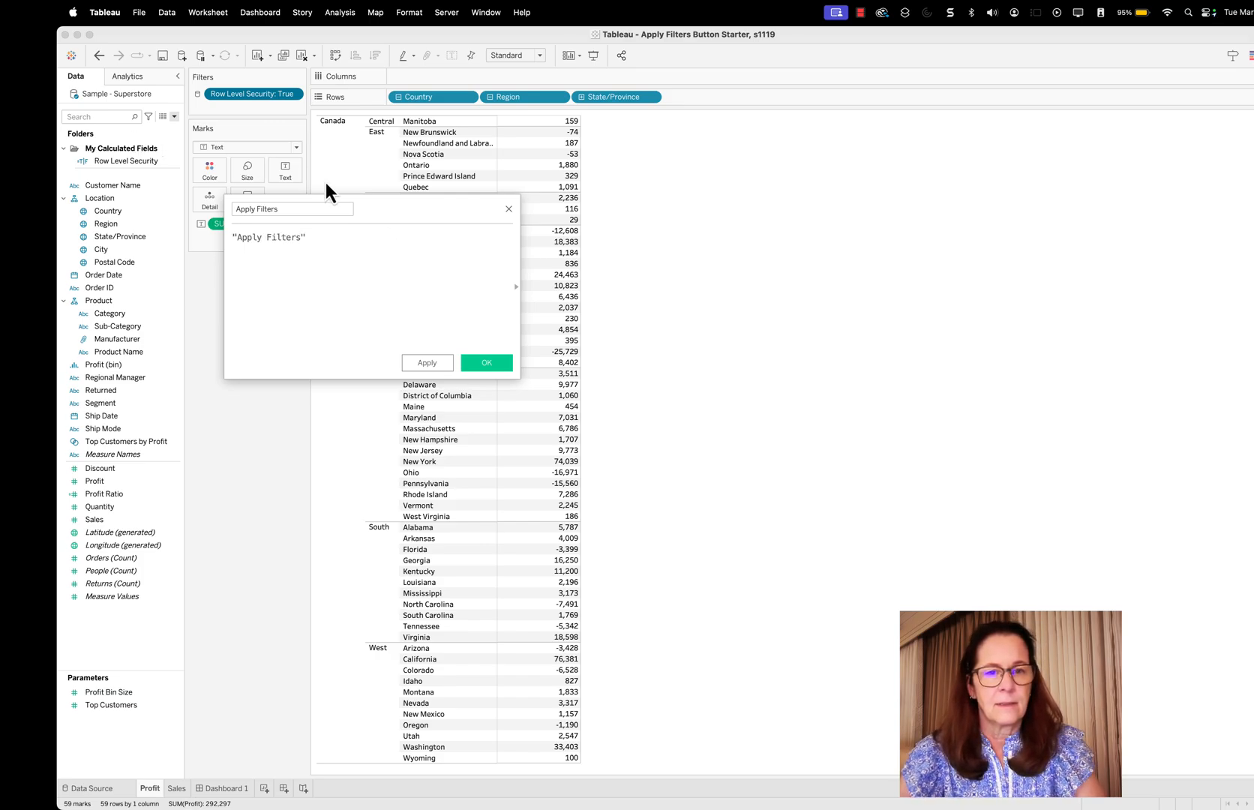
pyautogui.click(481, 363)
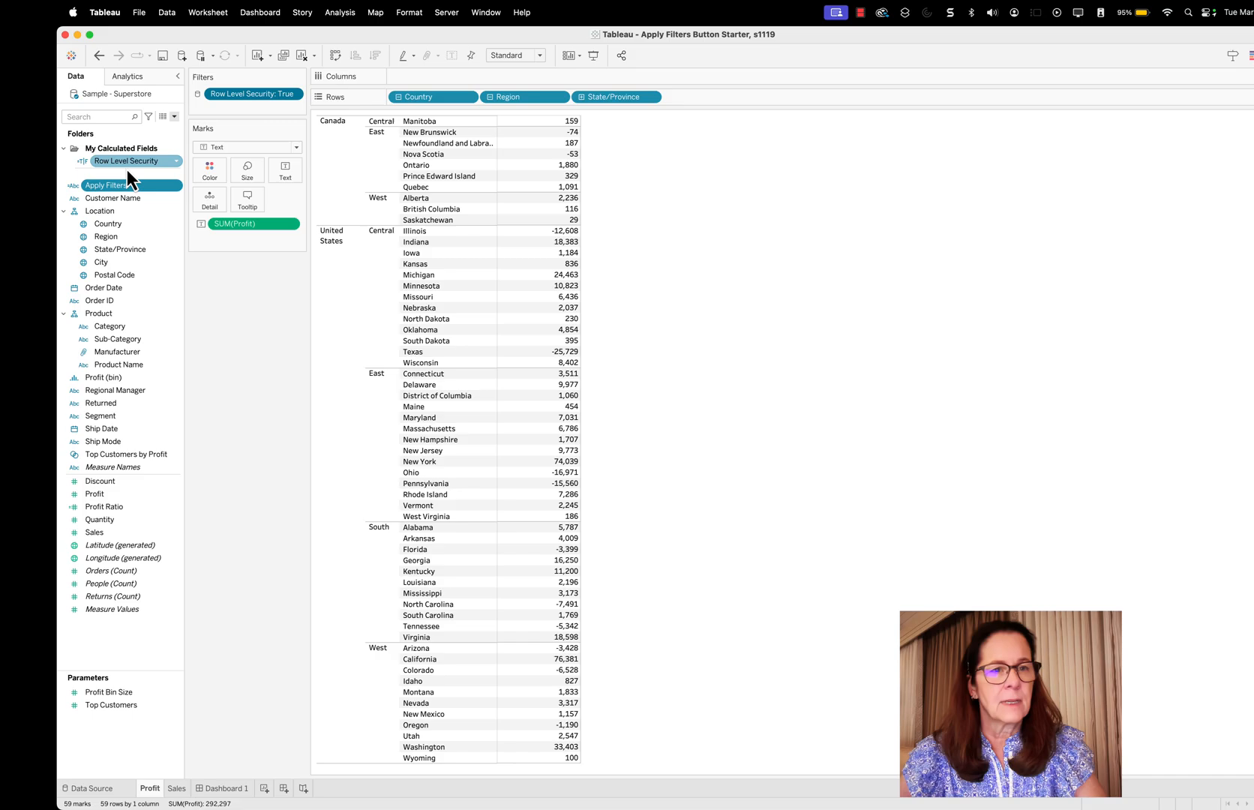
# Create a second calculated field named Reset Filters with the text formula "Reset Filters"
pyautogui.click(174, 116)
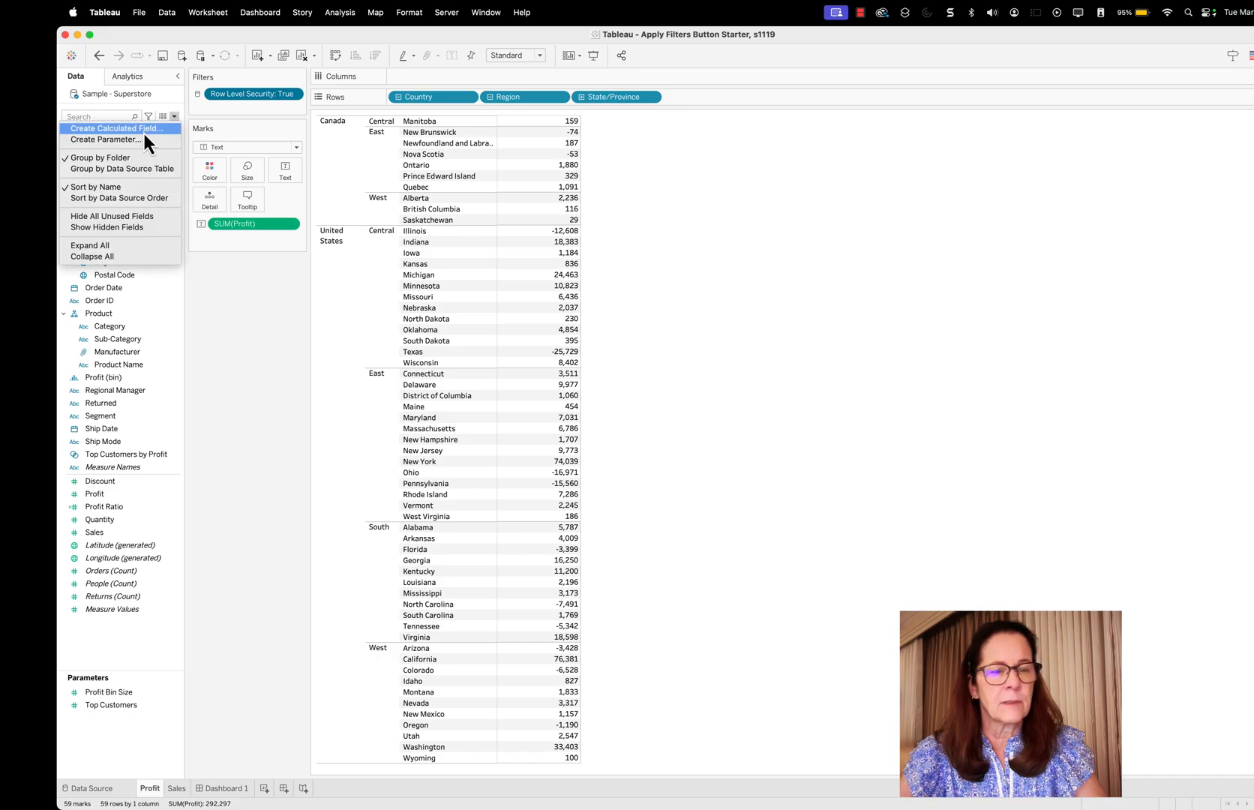
pyautogui.click(143, 133)
pyautogui.write('Reset Filters')
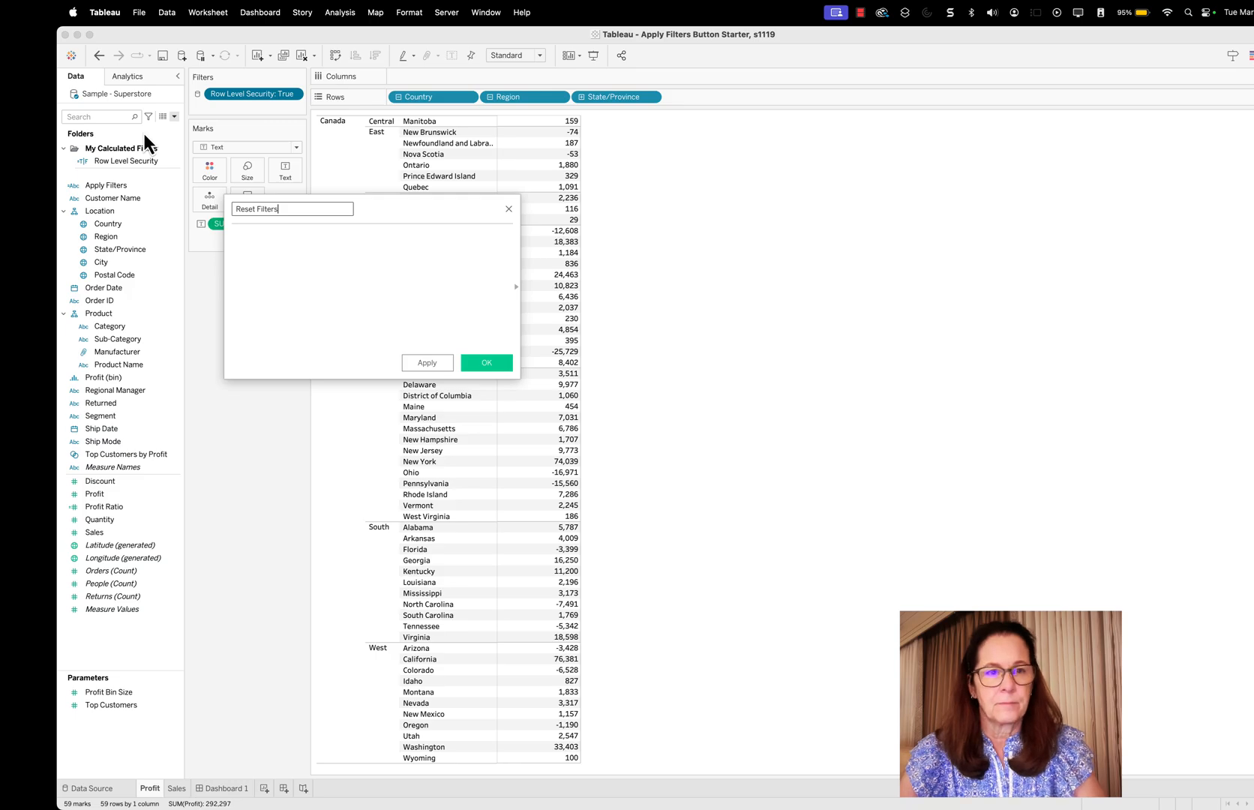
pyautogui.press('Tab')
pyautogui.write('"')
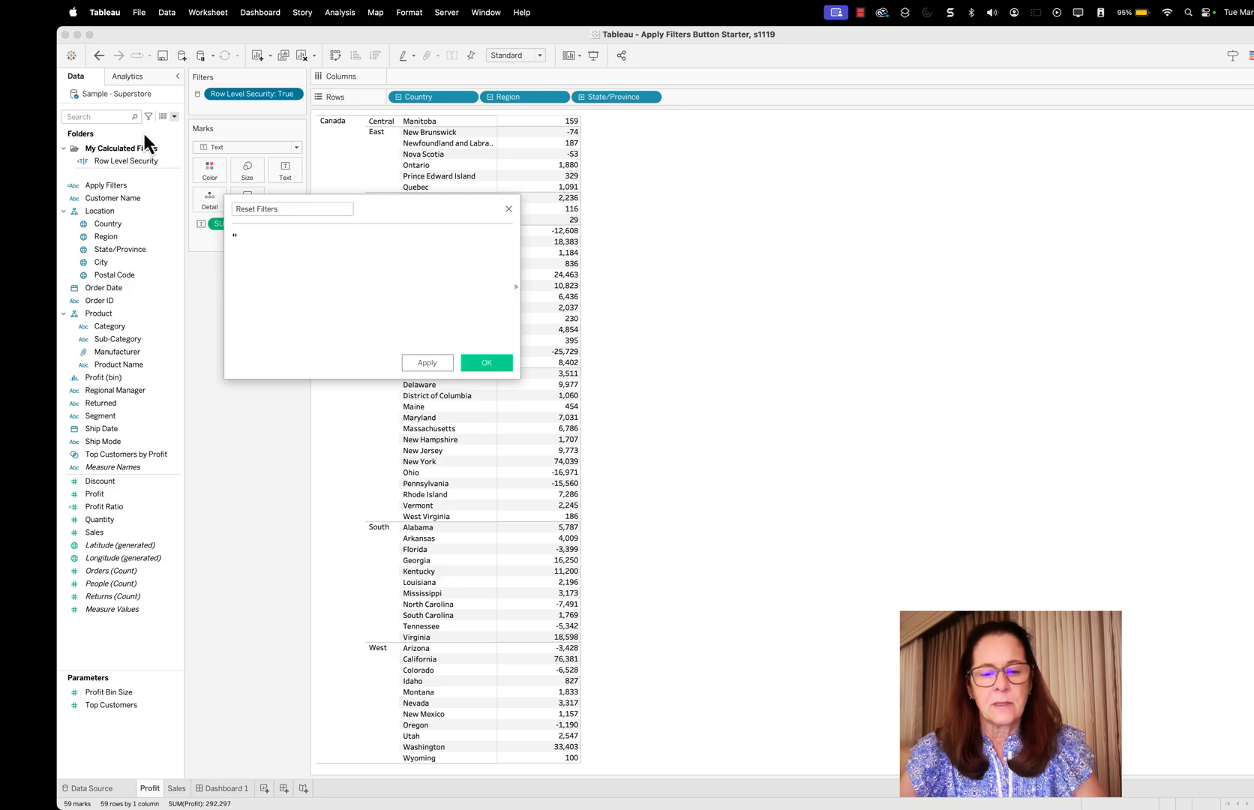
pyautogui.write('Reset Filters"')
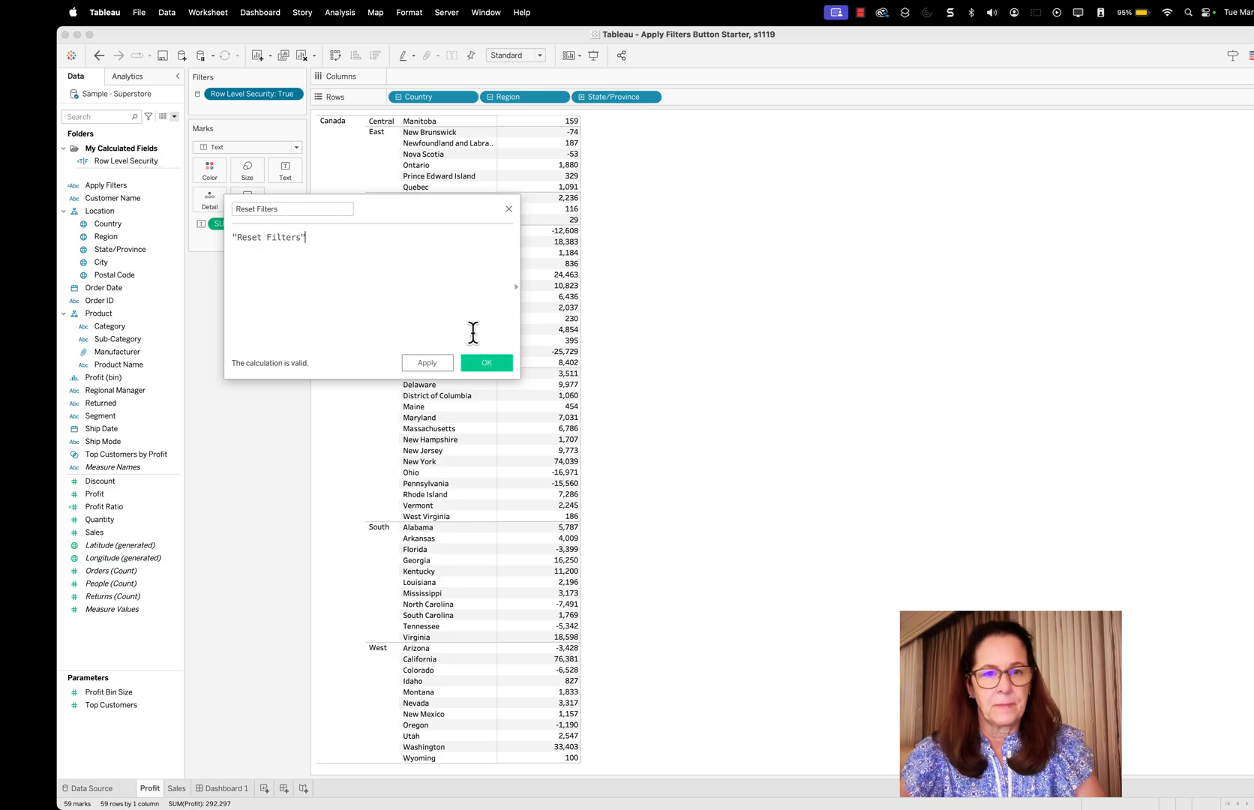
pyautogui.click(493, 367)
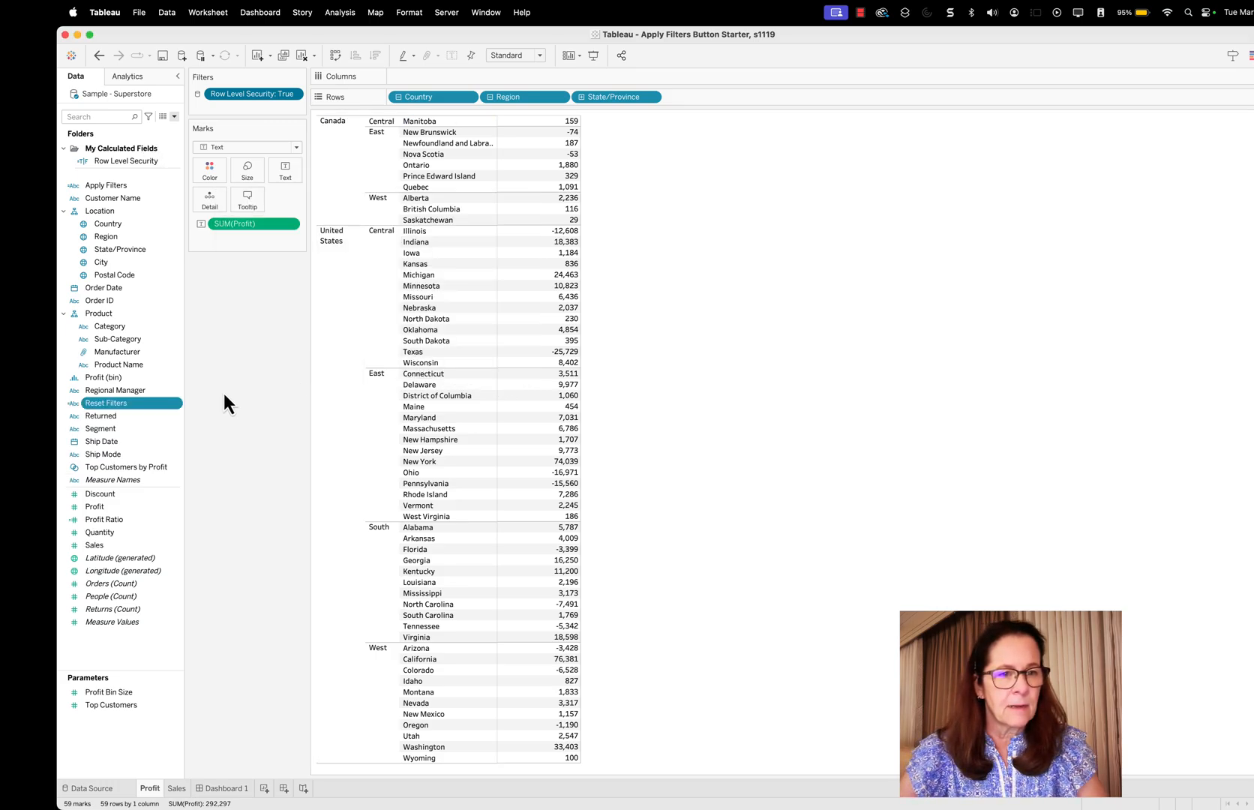
# Add the Reset Filters and Apply Filters fields to the My Calculated Fields folder
pyautogui.click(177, 404)
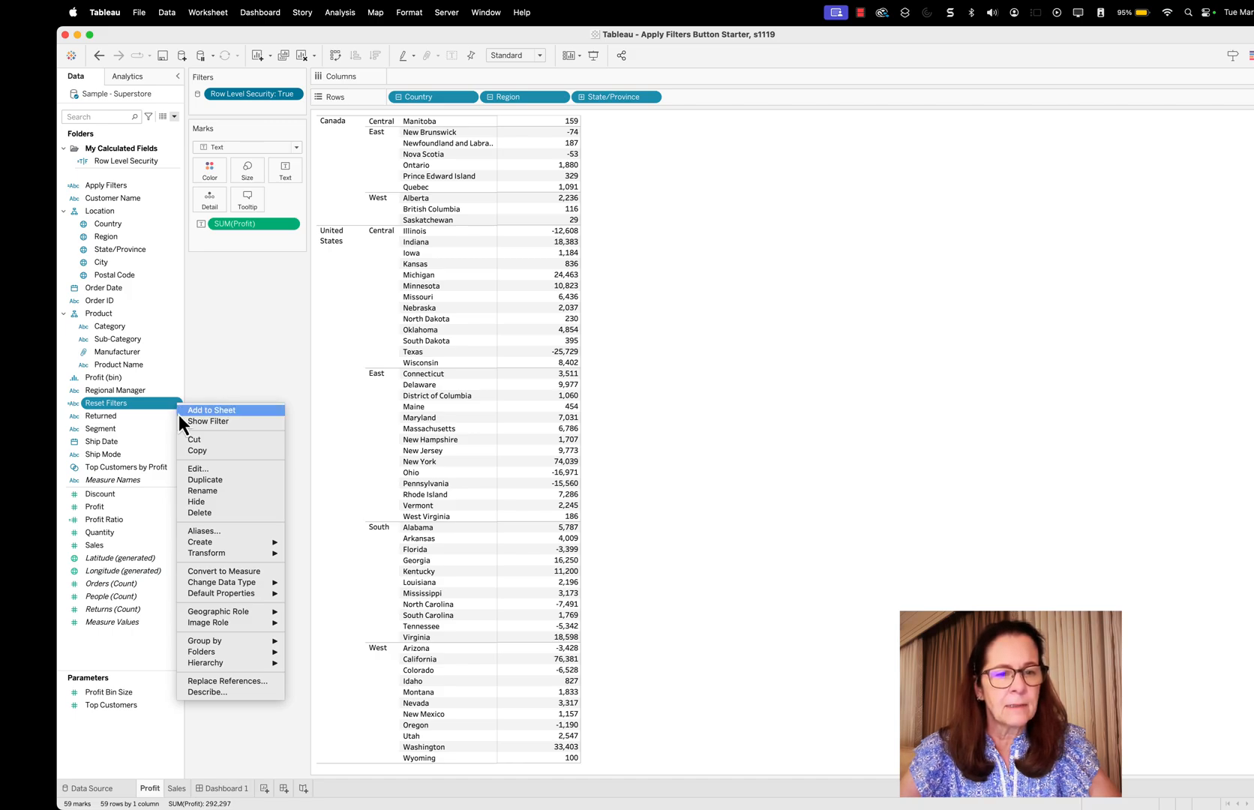
pyautogui.moveTo(241, 653)
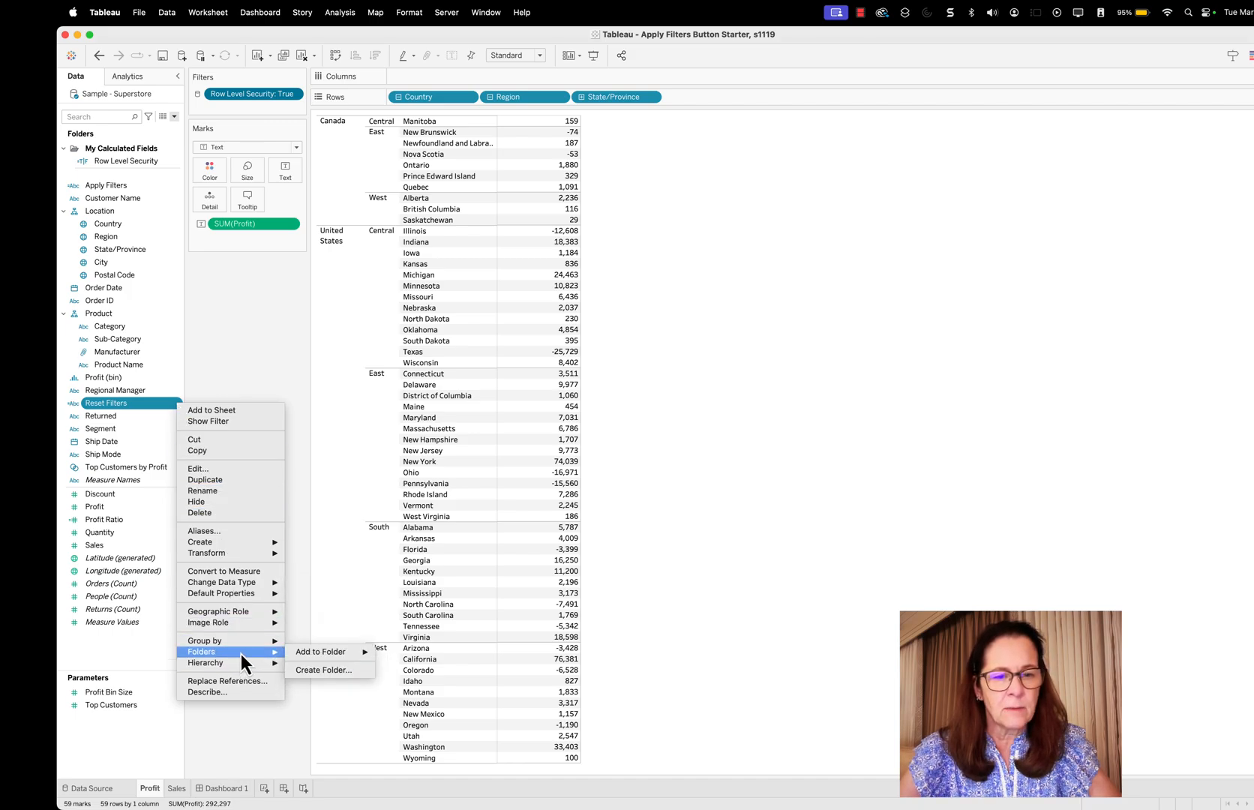
pyautogui.moveTo(323, 655)
pyautogui.click(414, 653)
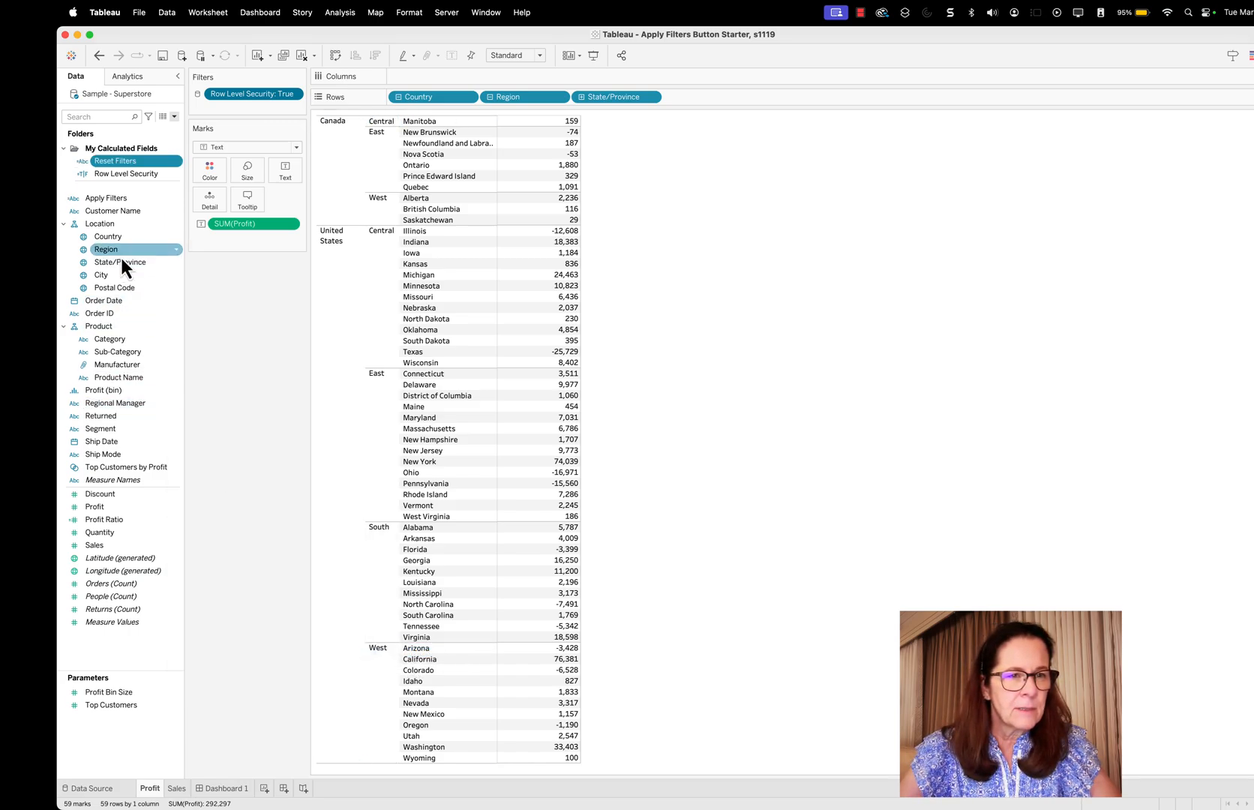
pyautogui.click(175, 198)
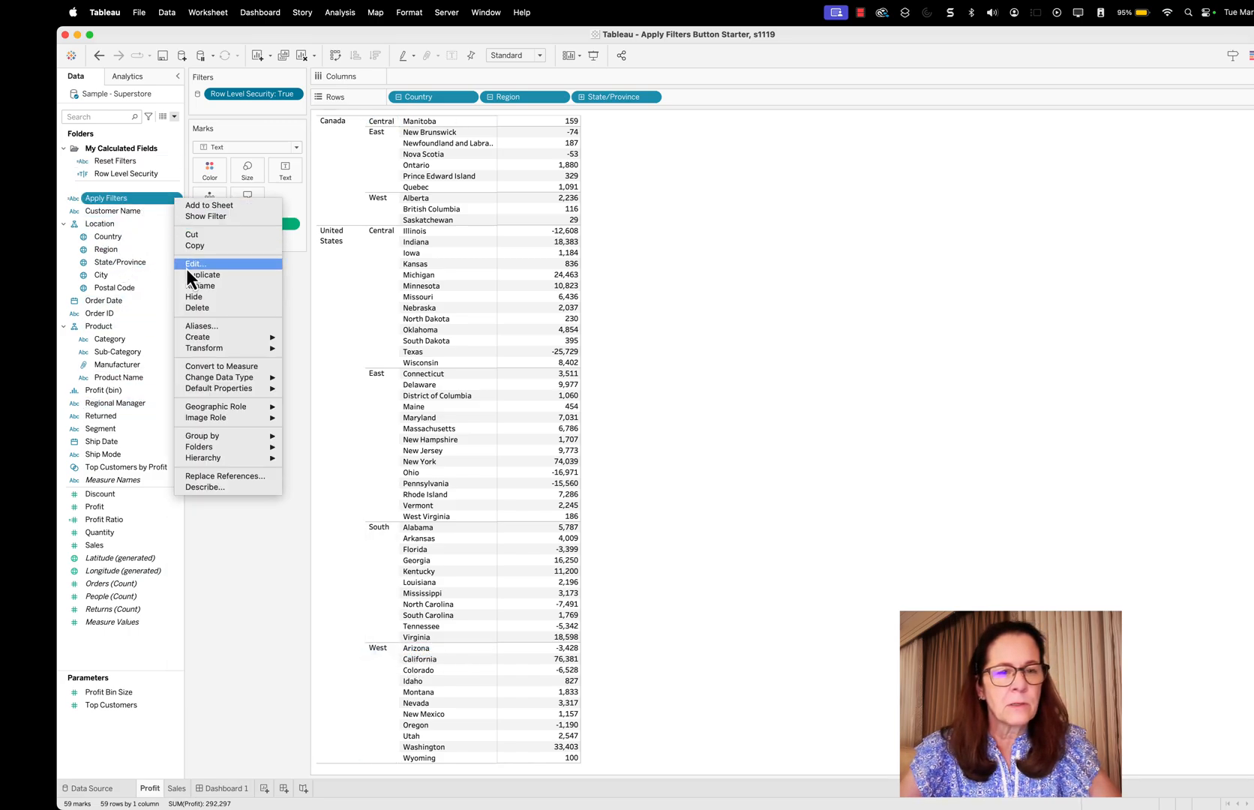
pyautogui.moveTo(222, 439)
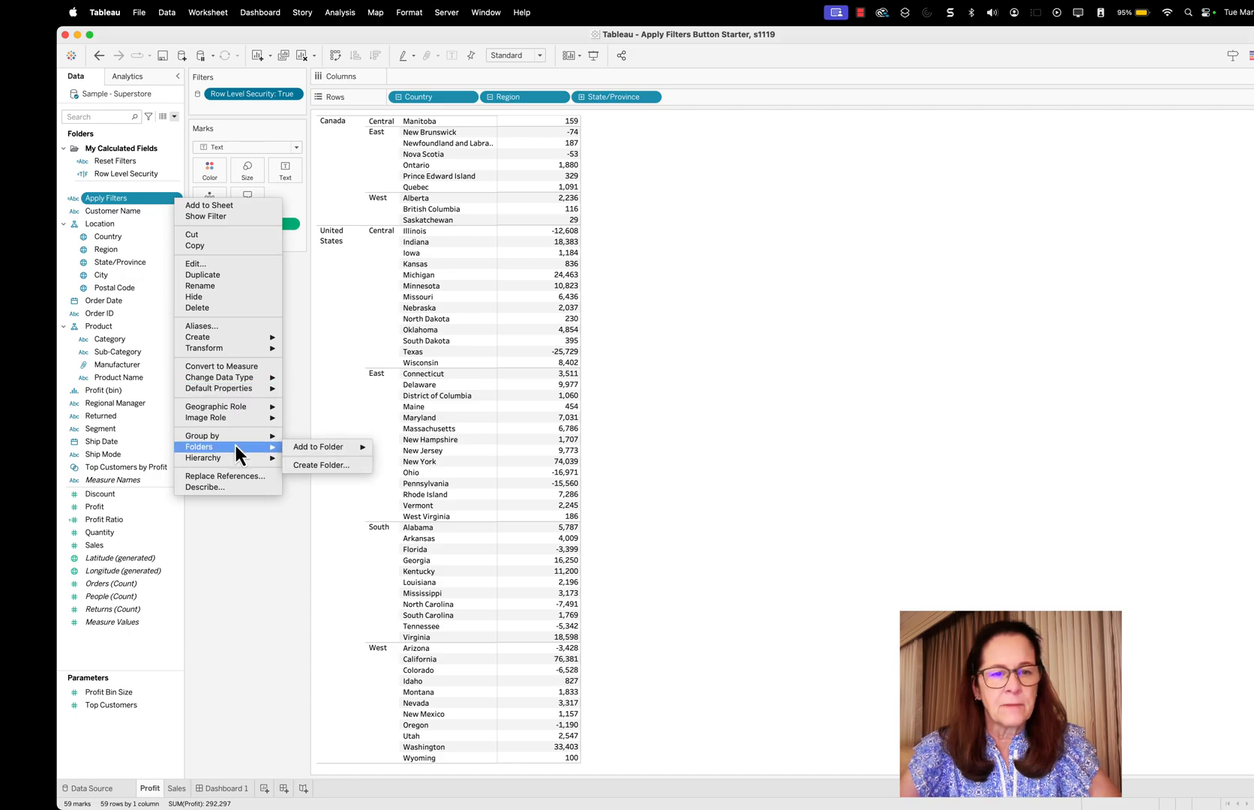
pyautogui.moveTo(335, 448)
pyautogui.click(415, 446)
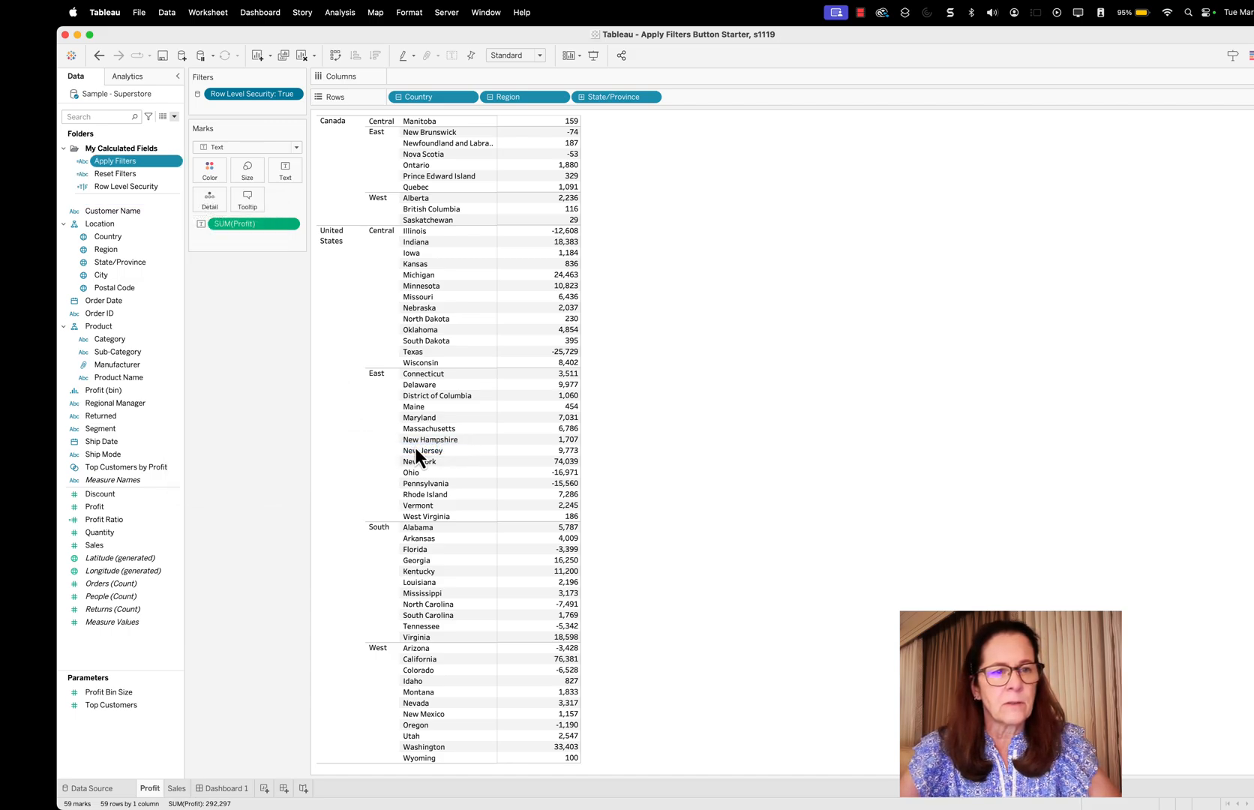
pyautogui.click(325, 285)
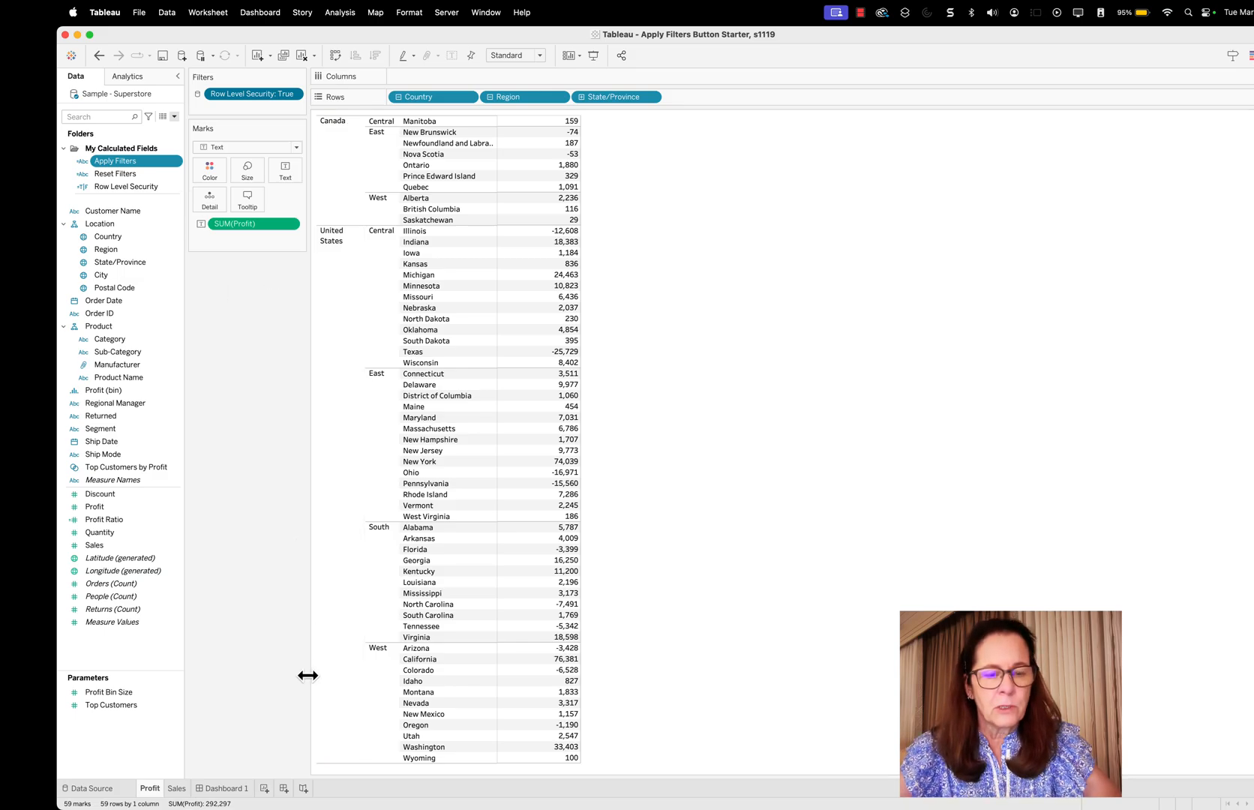
# Build a new worksheet with Apply Filters on Rows and the mark type set to Polygon
pyautogui.click(264, 789)
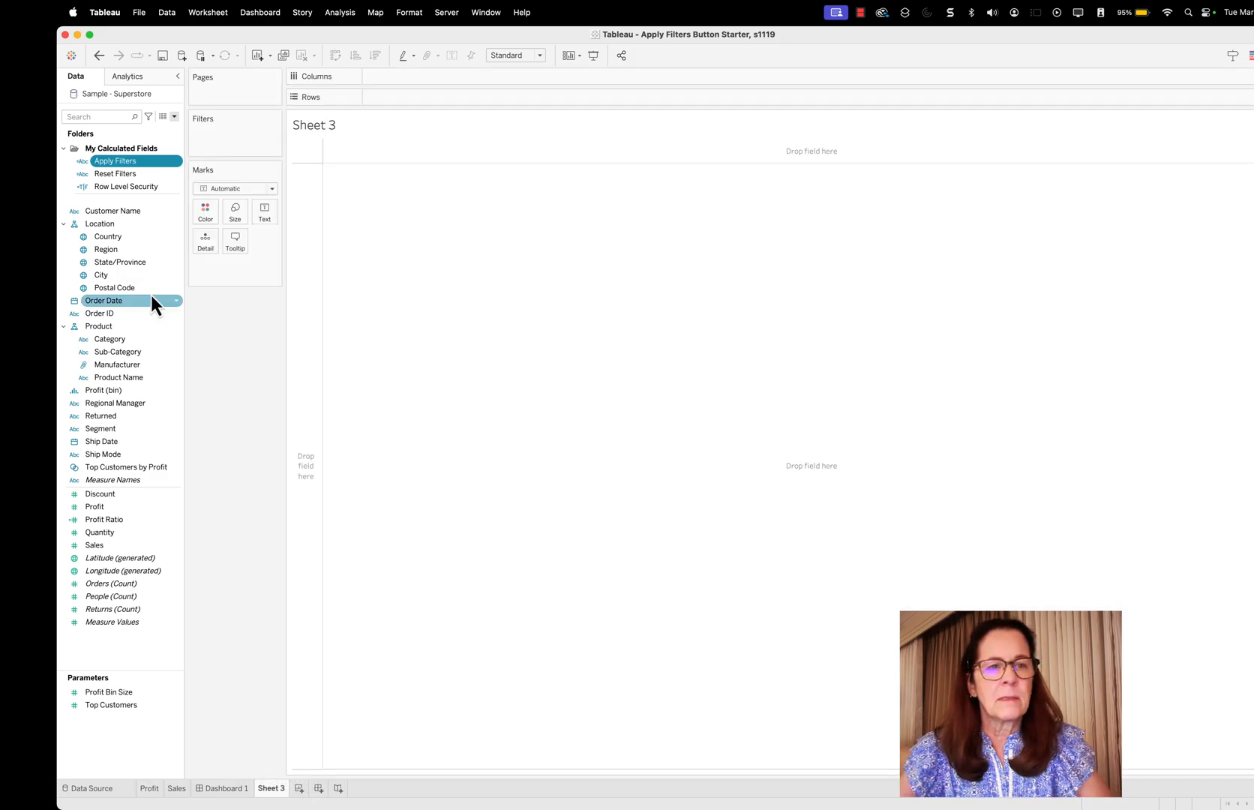
pyautogui.moveTo(123, 162); pyautogui.dragTo(410, 95)
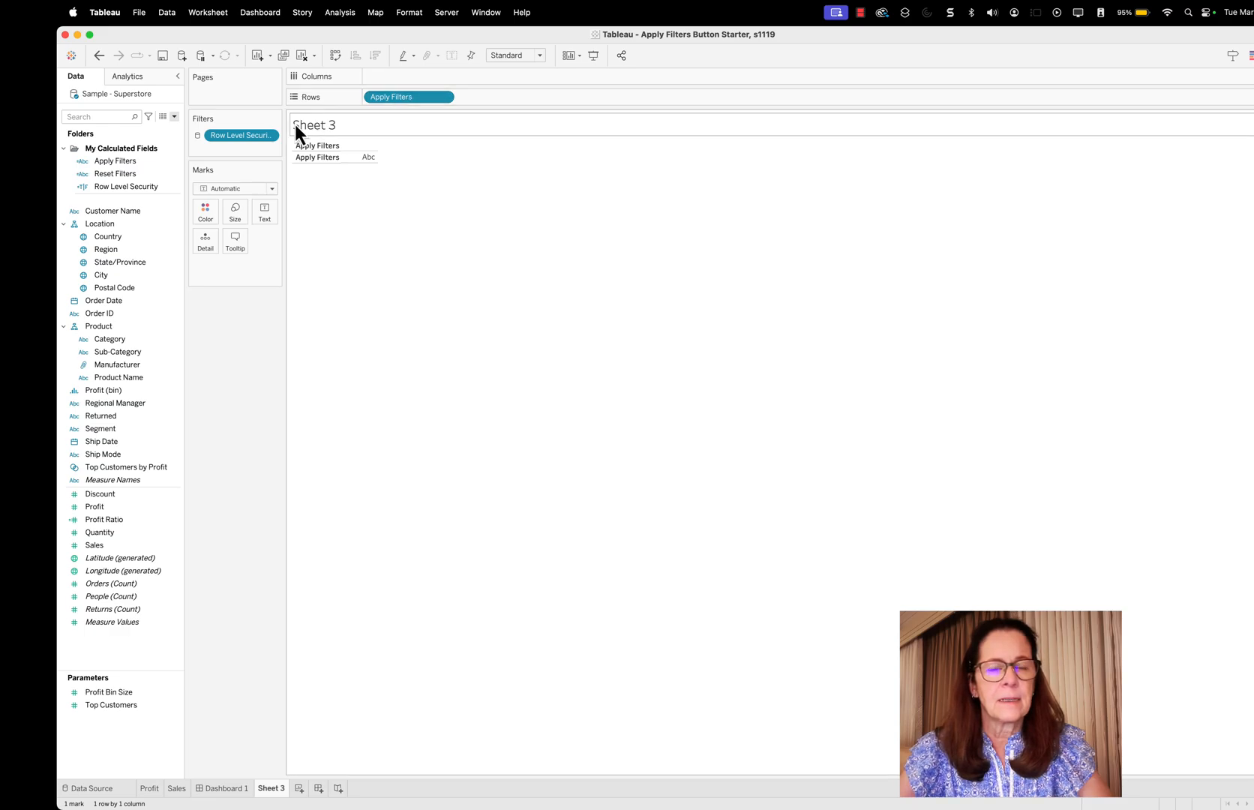
pyautogui.moveTo(284, 146); pyautogui.dragTo(315, 146)
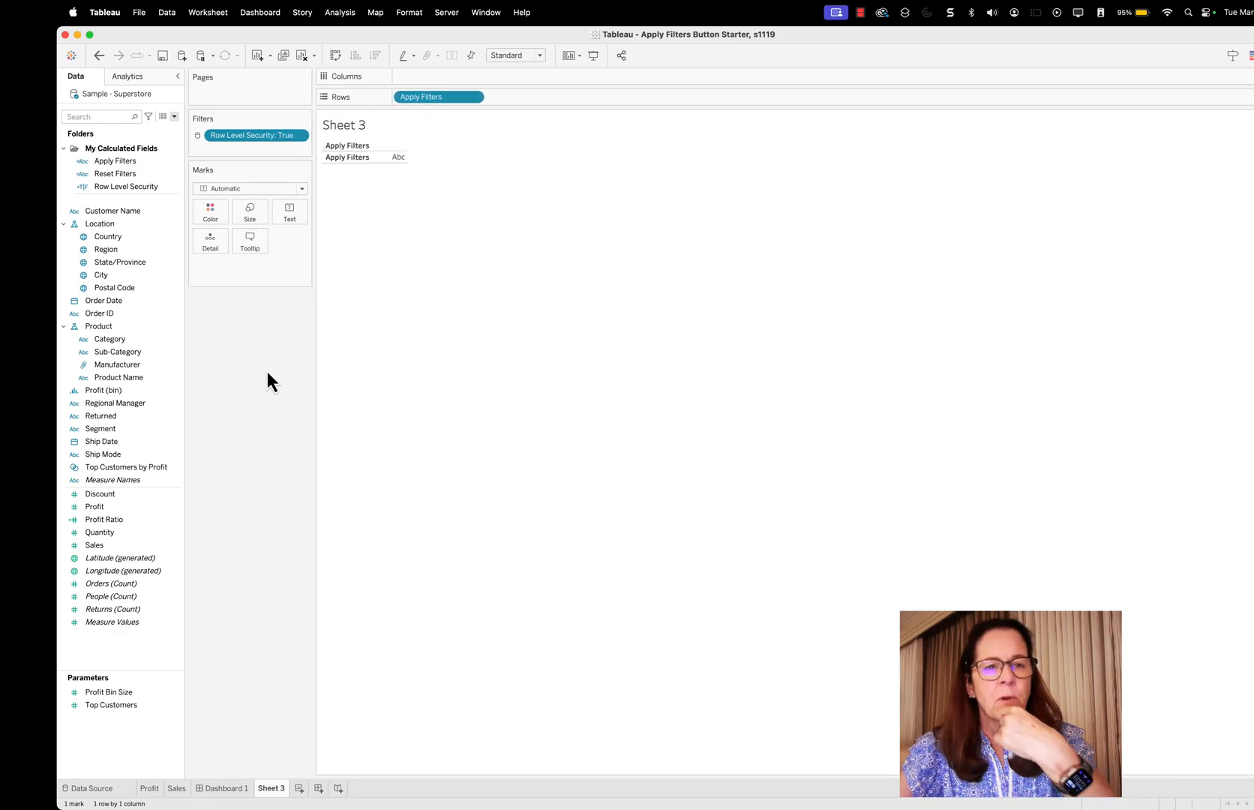
pyautogui.click(302, 189)
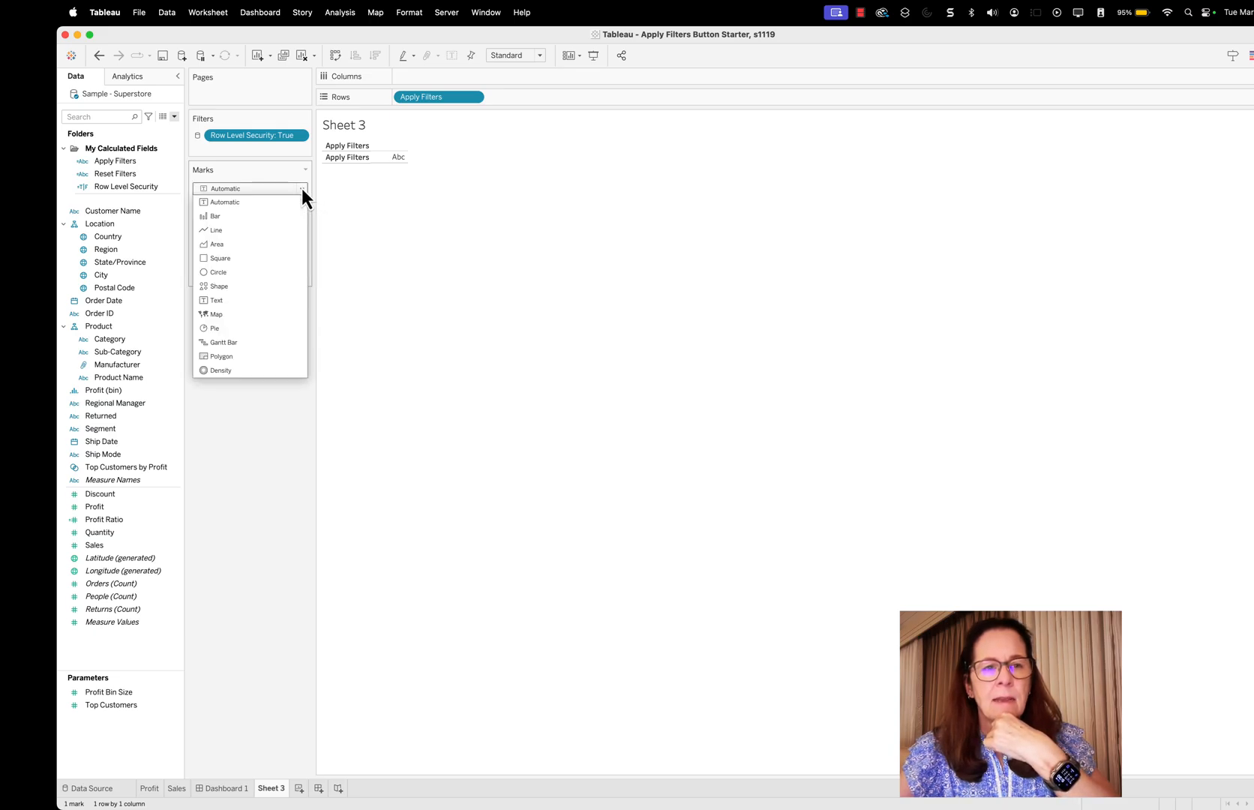
pyautogui.click(251, 358)
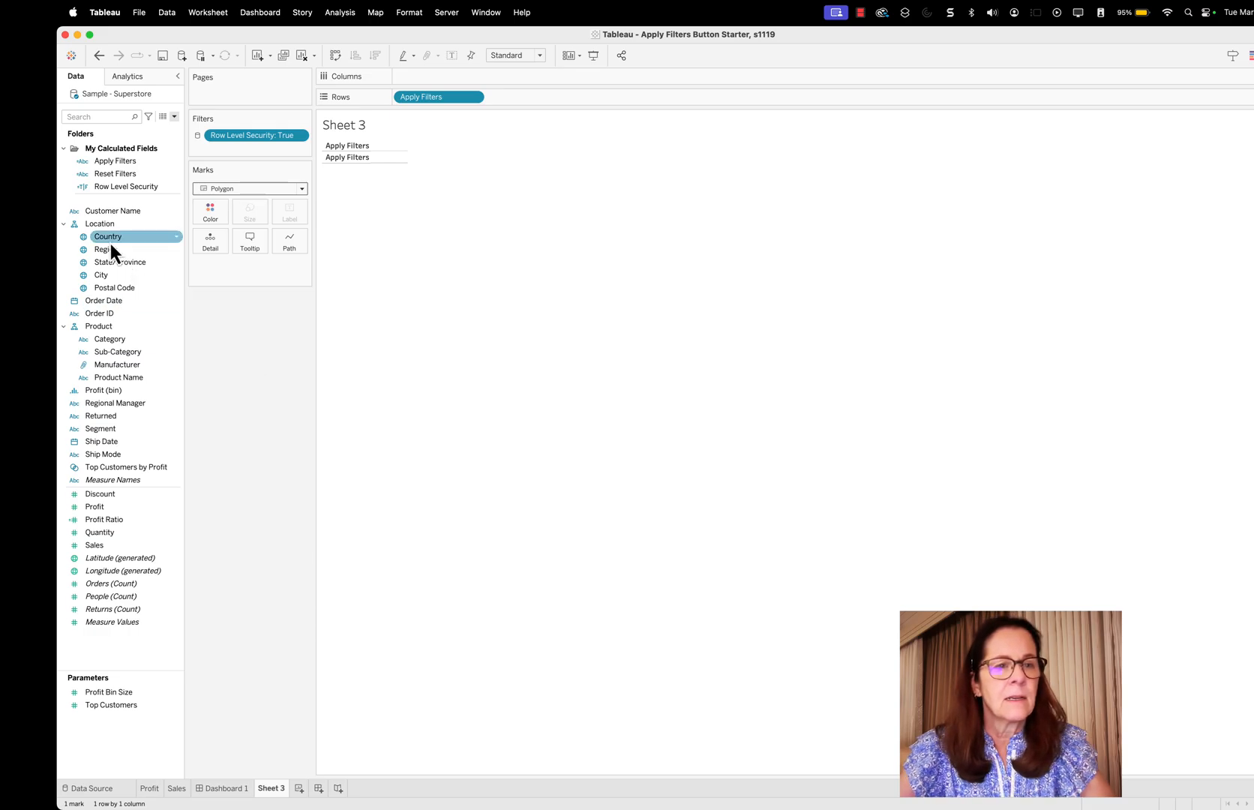
# Filter the new worksheet by Country and Region, with both filters set to use all values
pyautogui.moveTo(100, 238); pyautogui.dragTo(219, 151)
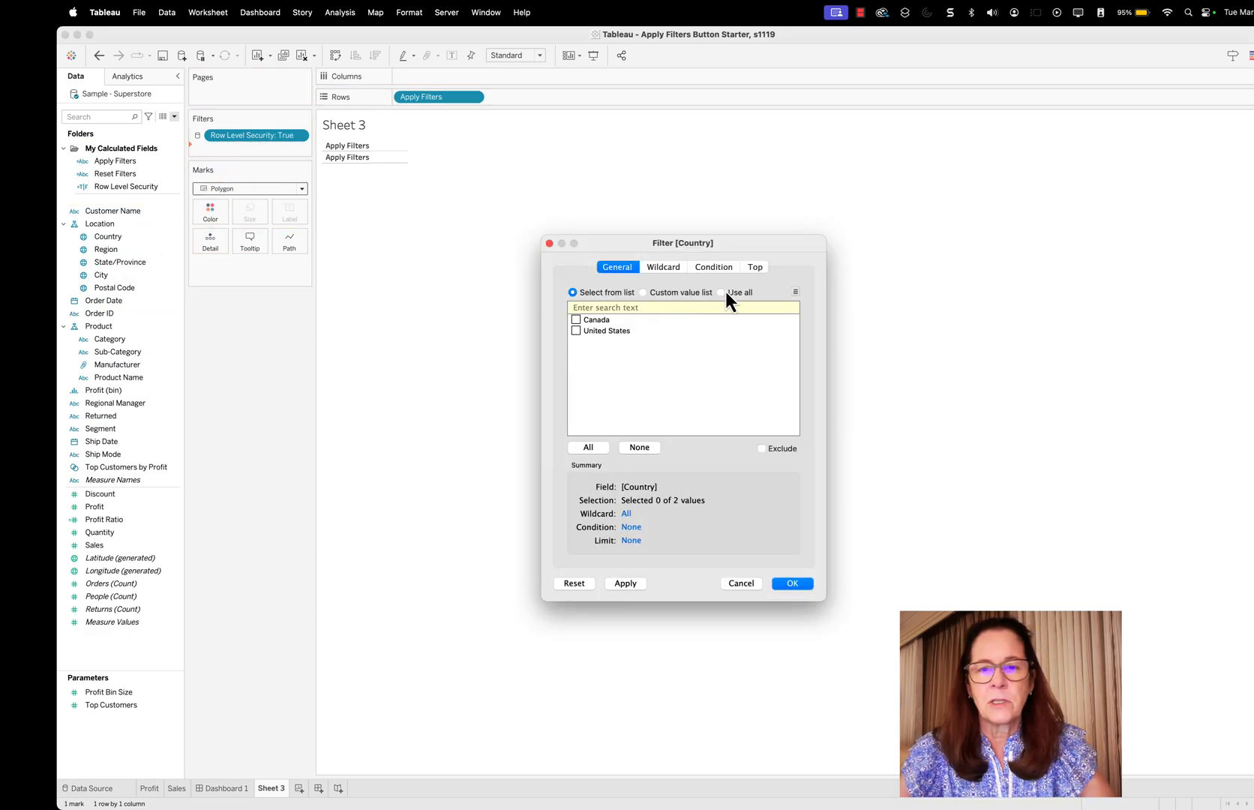
pyautogui.click(720, 293)
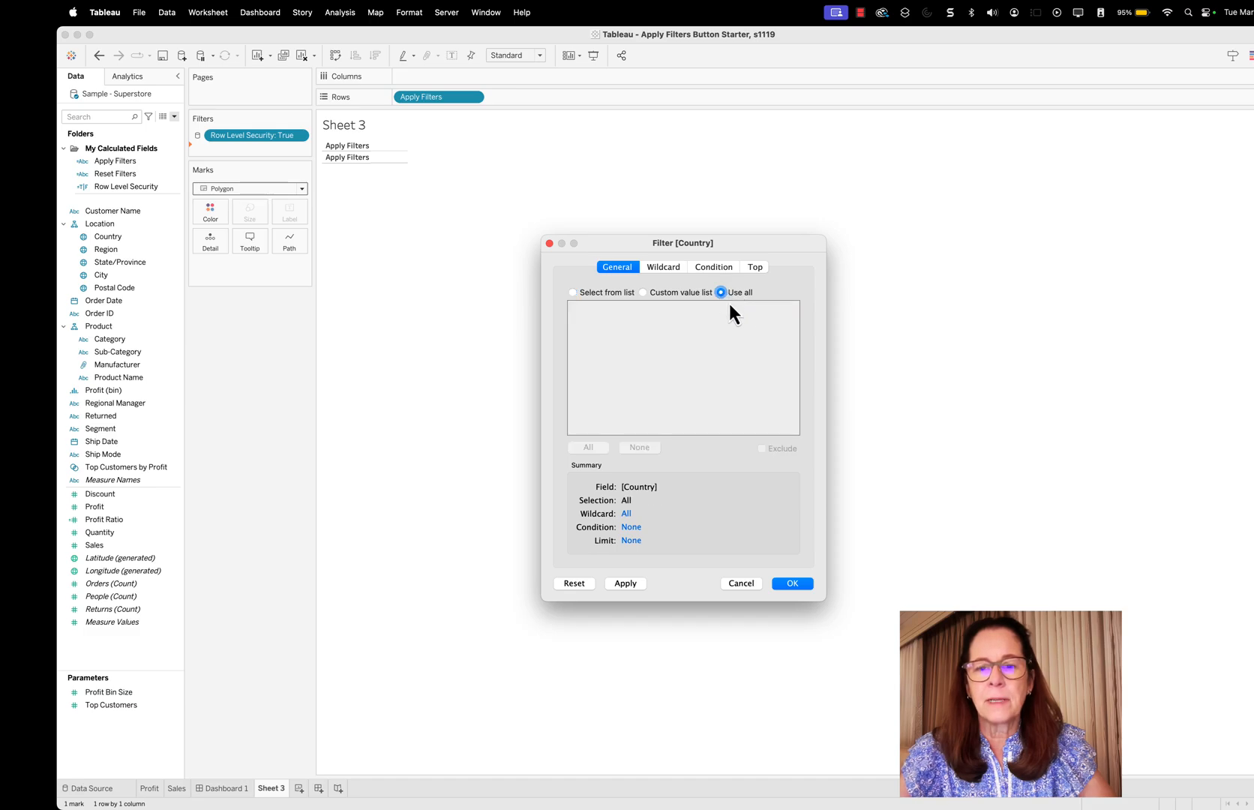
pyautogui.click(793, 583)
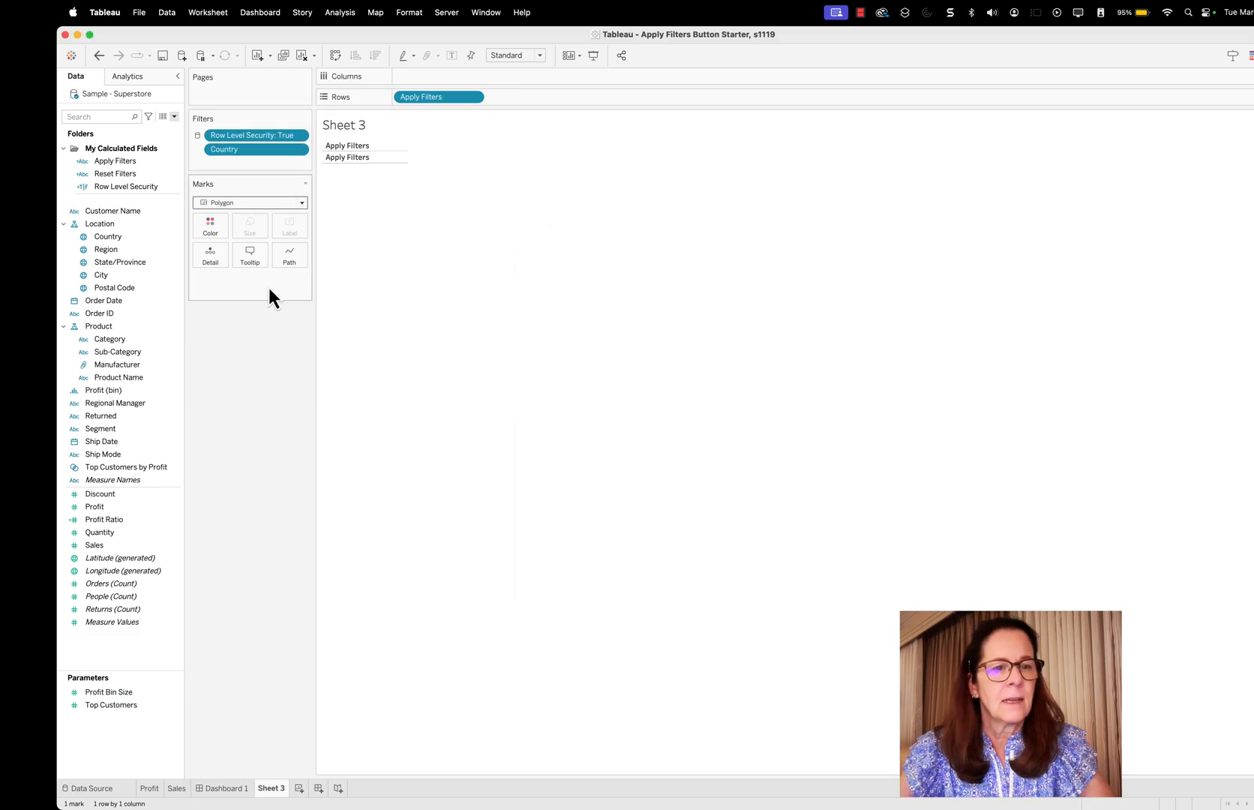
pyautogui.moveTo(111, 247); pyautogui.dragTo(221, 160)
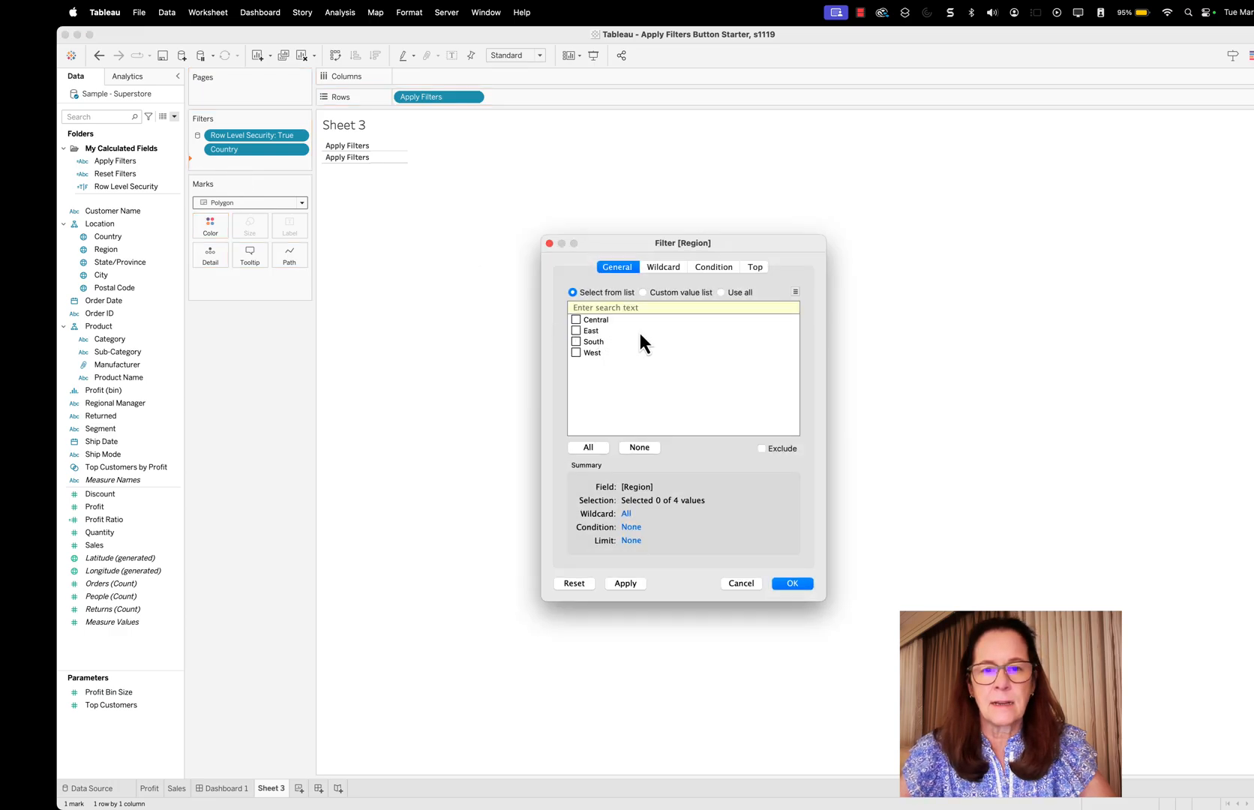
pyautogui.click(723, 292)
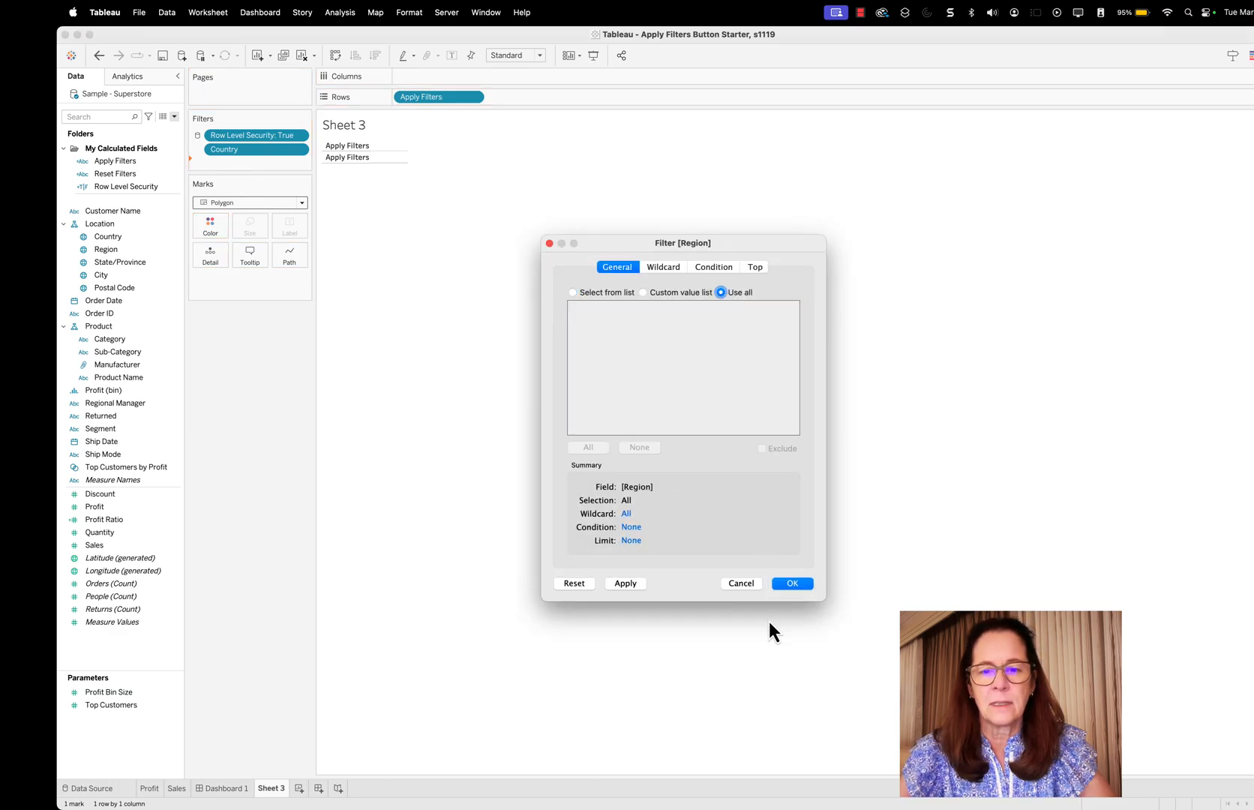
pyautogui.click(793, 583)
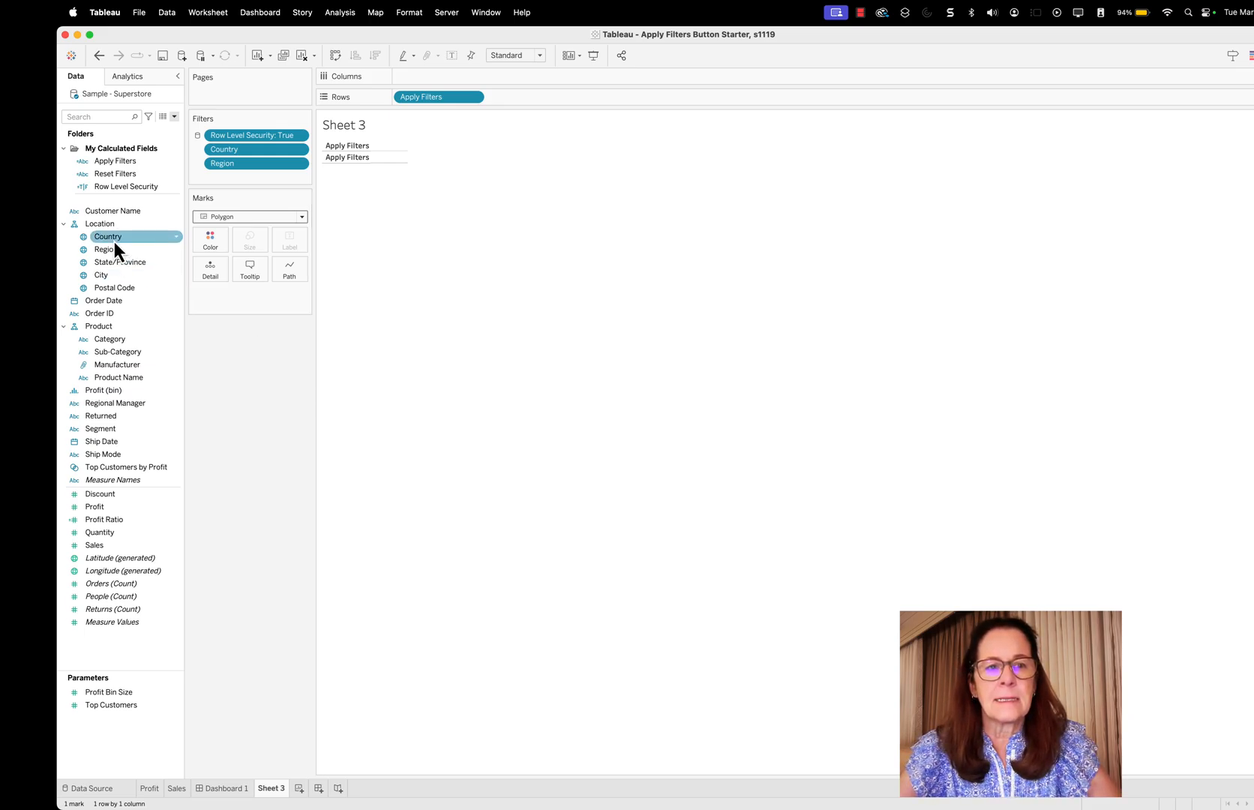
# Add the Country and Region fields to Detail on the polygon marks of the new worksheet
pyautogui.moveTo(113, 240); pyautogui.dragTo(213, 273)
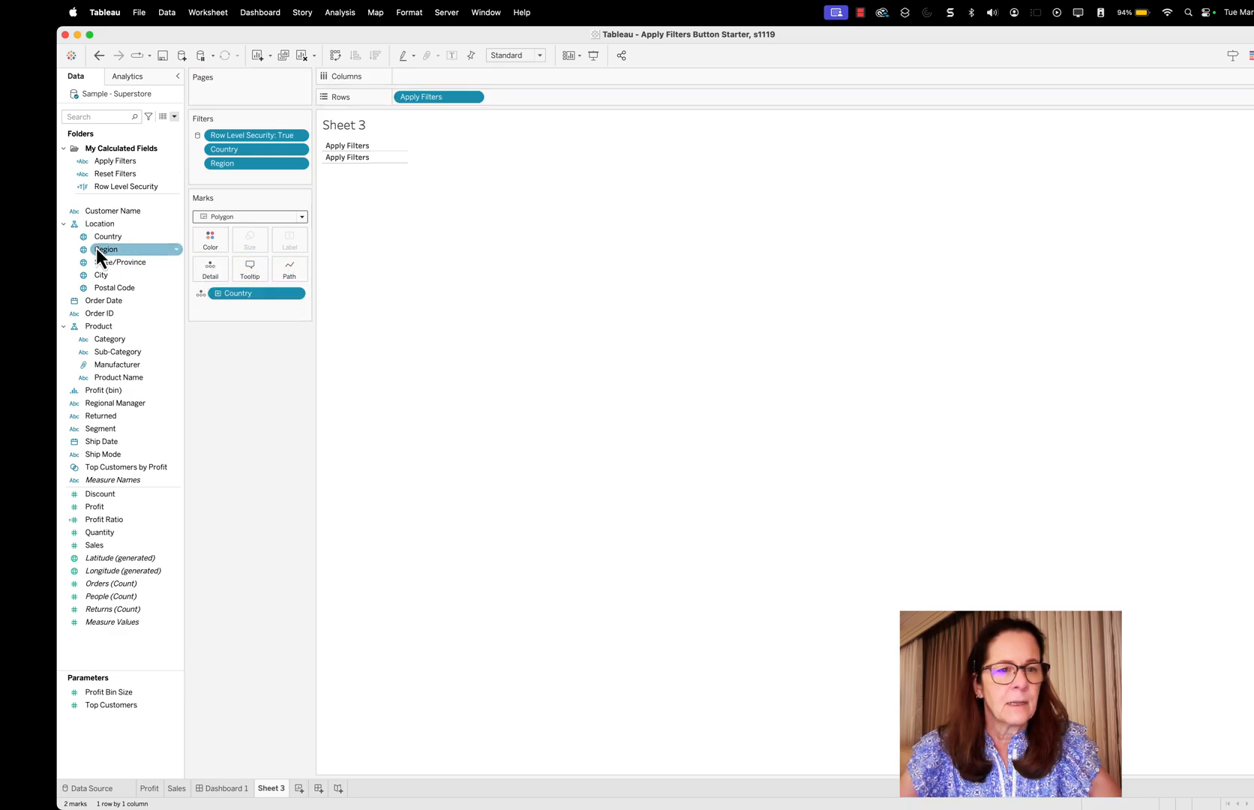
pyautogui.moveTo(107, 249); pyautogui.dragTo(213, 271)
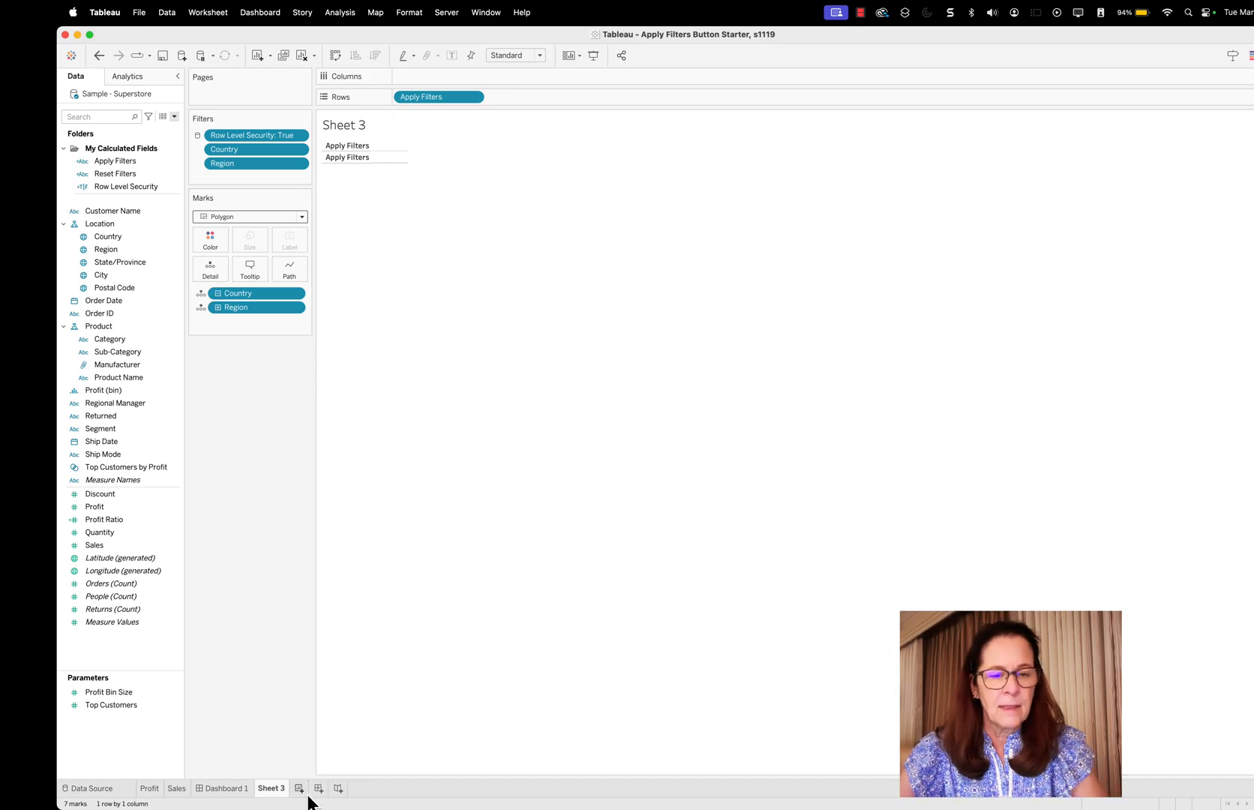
# Rename the Sheet 3 worksheet as Apply Filtesr
pyautogui.rightClick(277, 791)
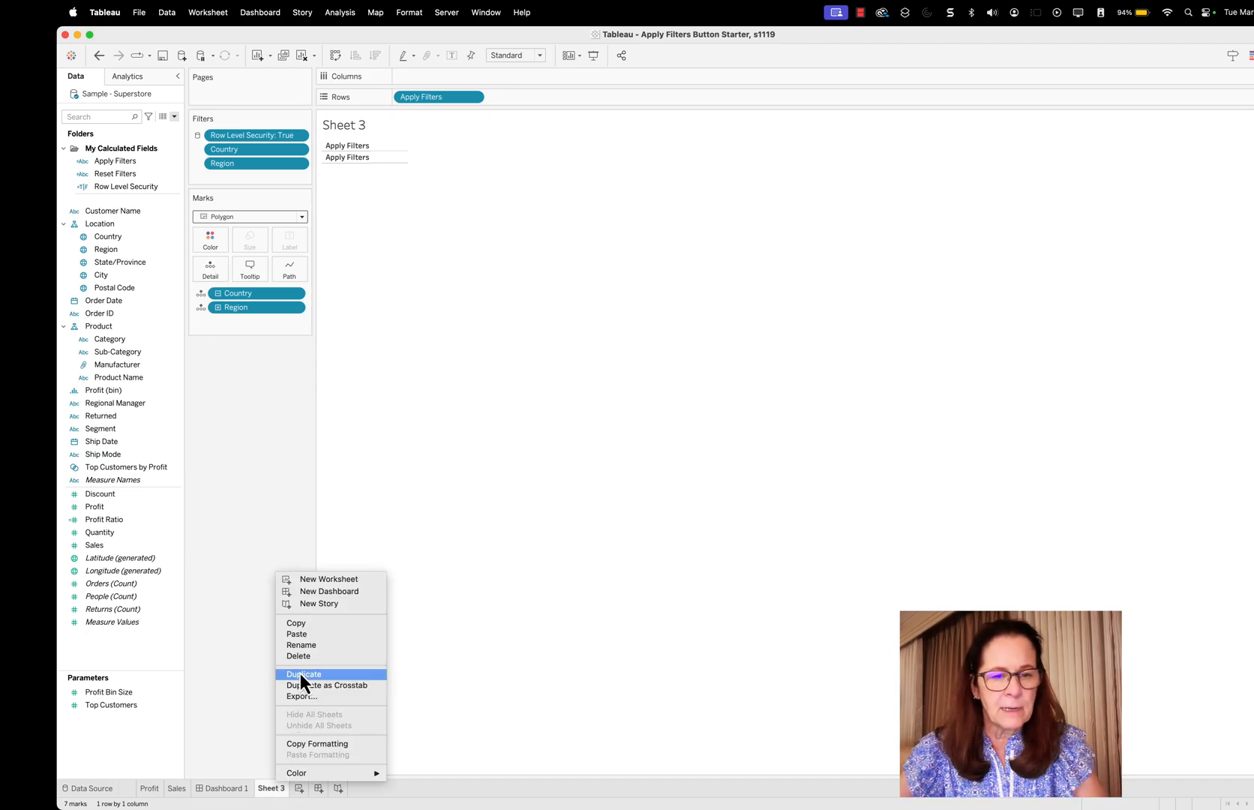
pyautogui.click(310, 646)
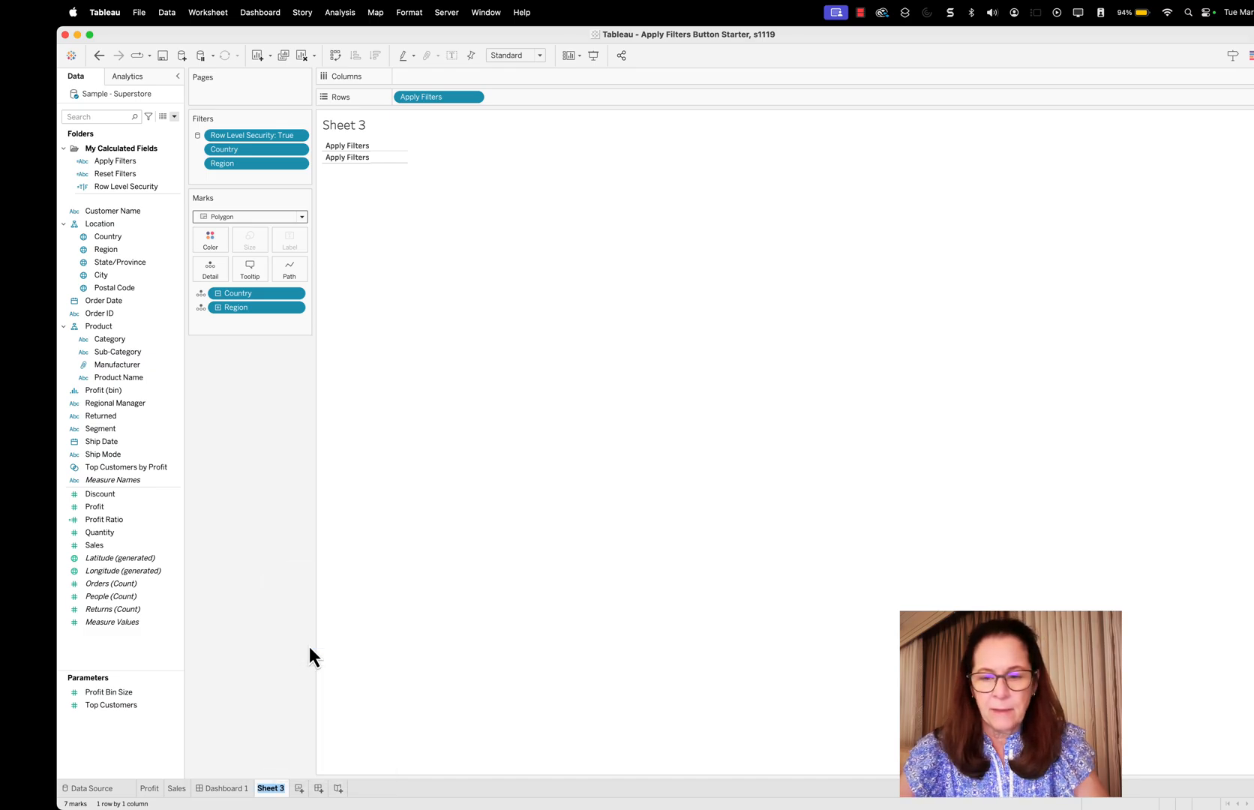
pyautogui.write('Apply Filtesr')
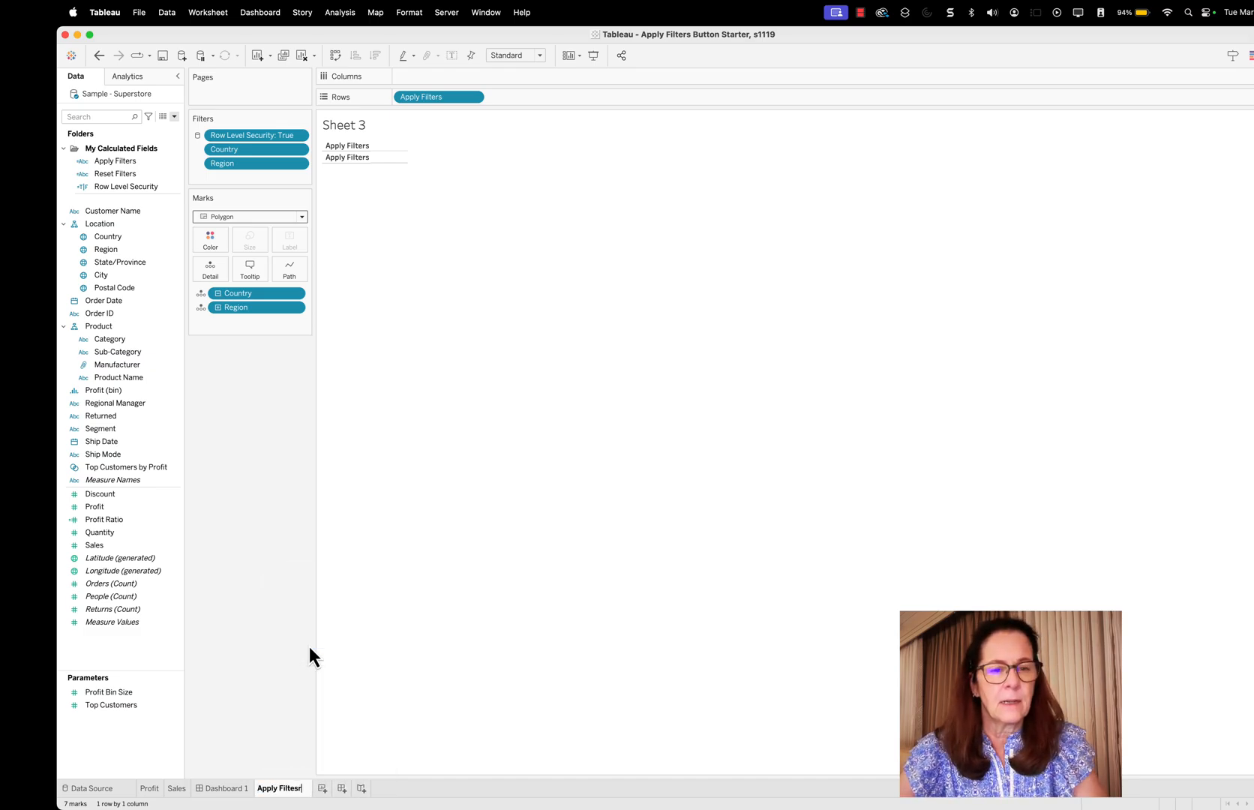
pyautogui.press('Return')
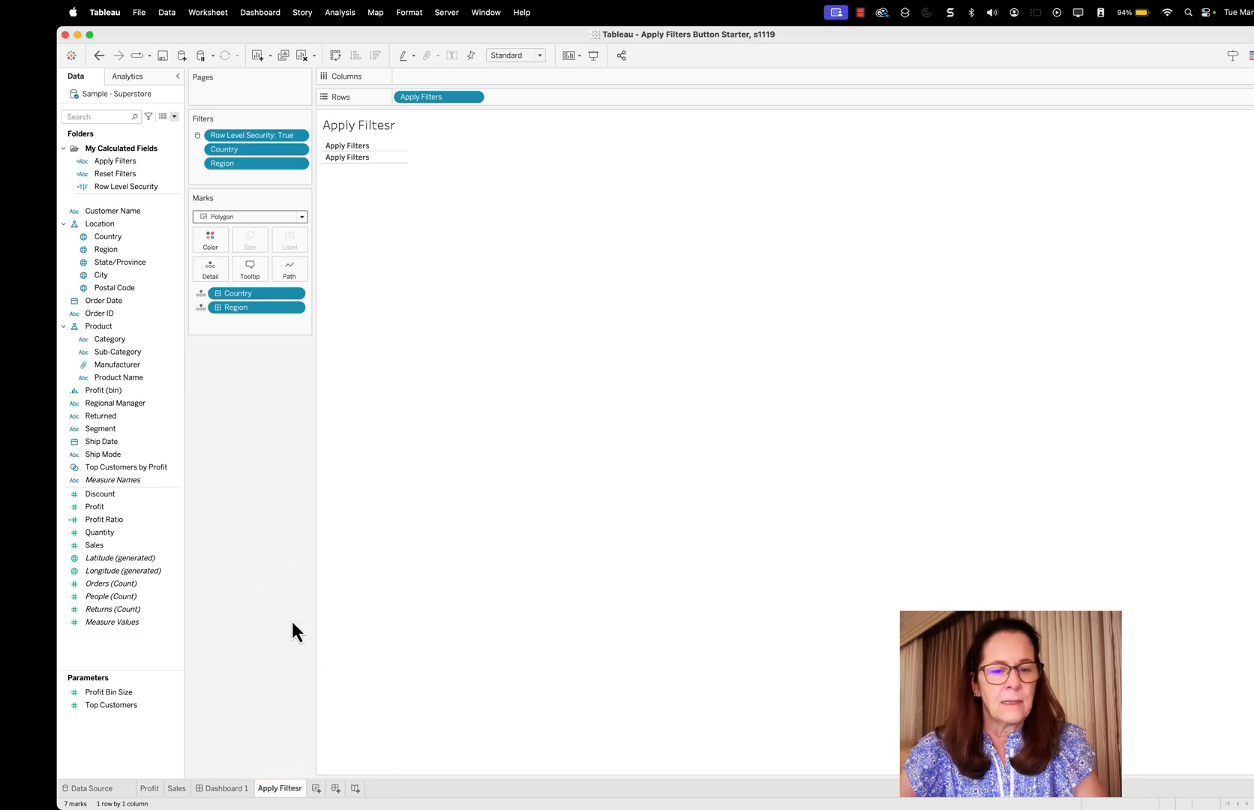
# Duplicate the renamed worksheet and name the copy Reset Filters
pyautogui.rightClick(282, 791)
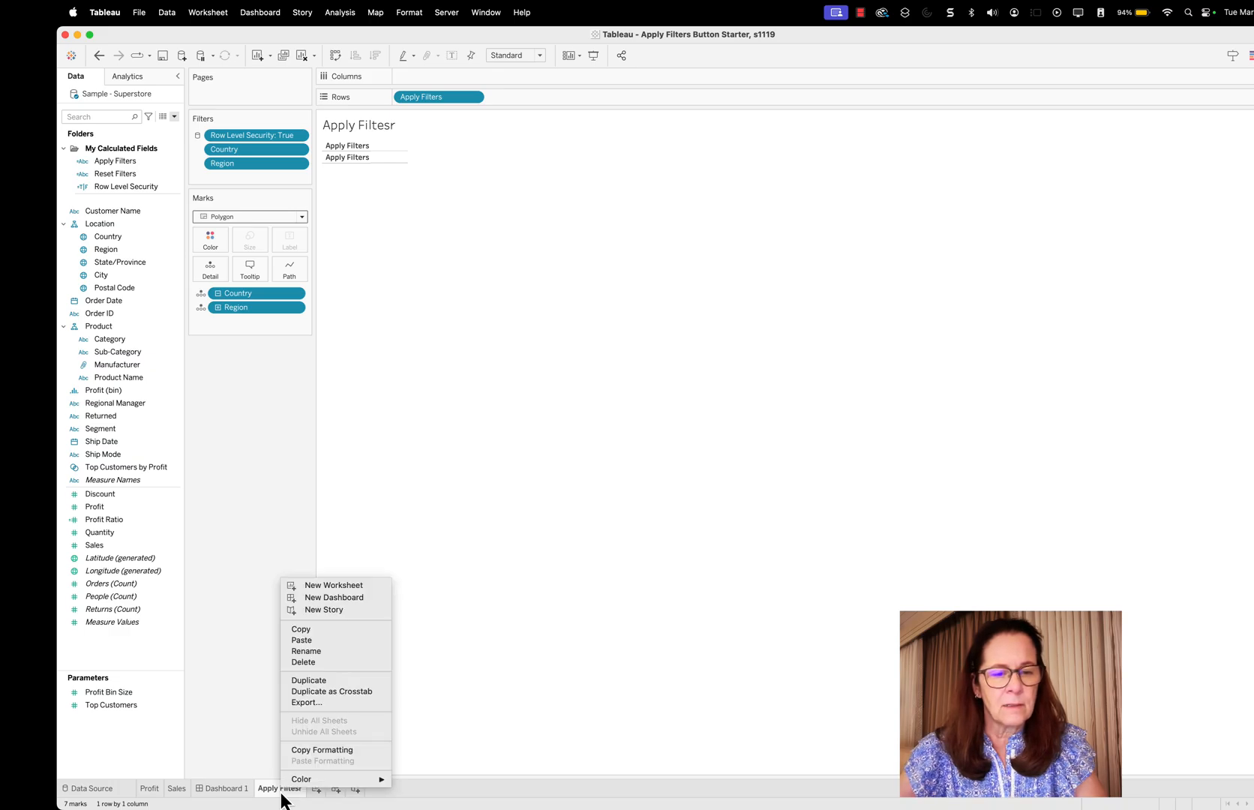
pyautogui.click(323, 680)
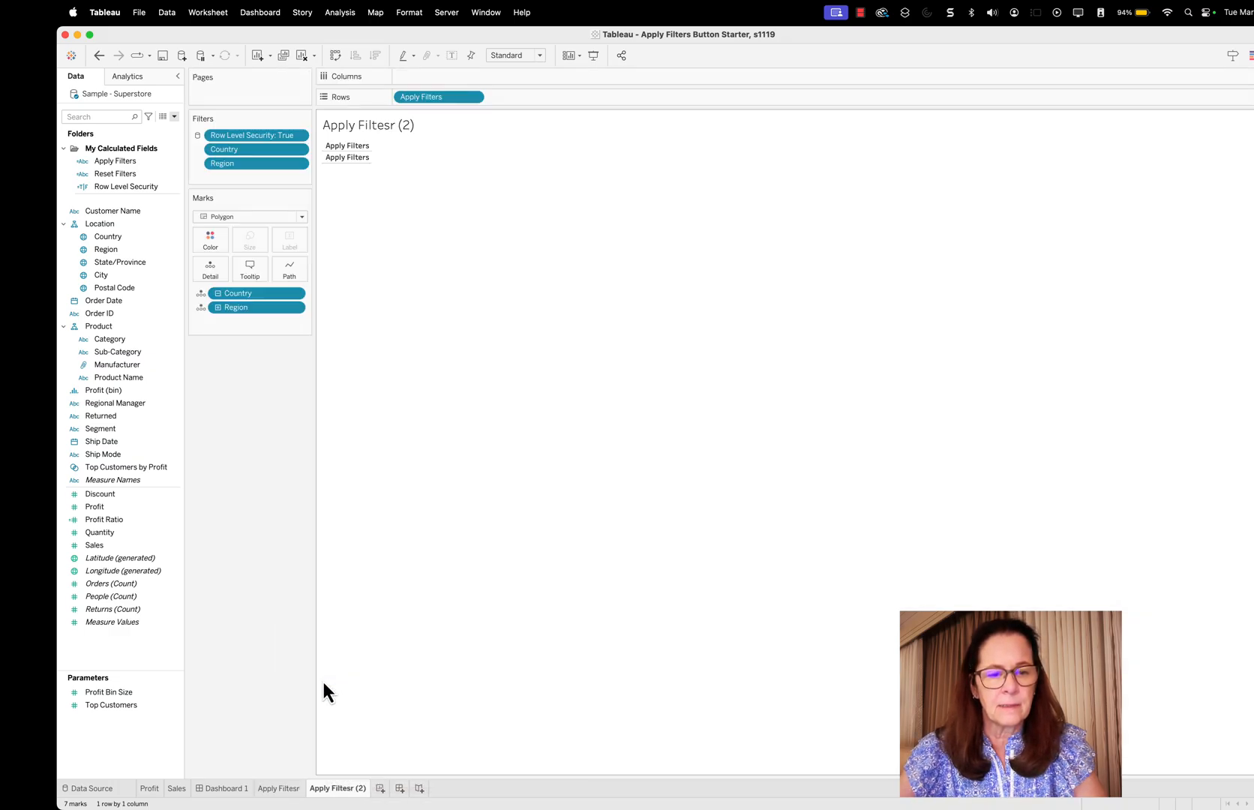
pyautogui.rightClick(345, 788)
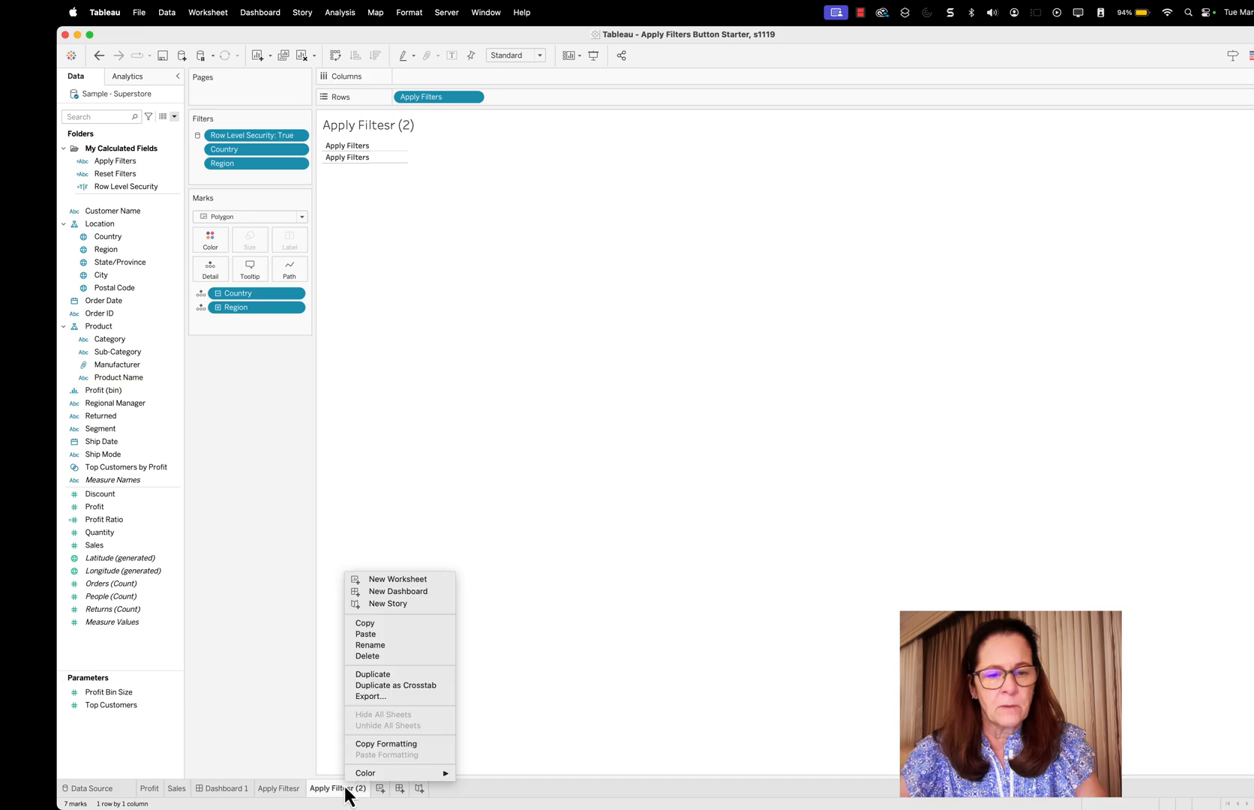
pyautogui.click(384, 647)
pyautogui.write('Reset Fil')
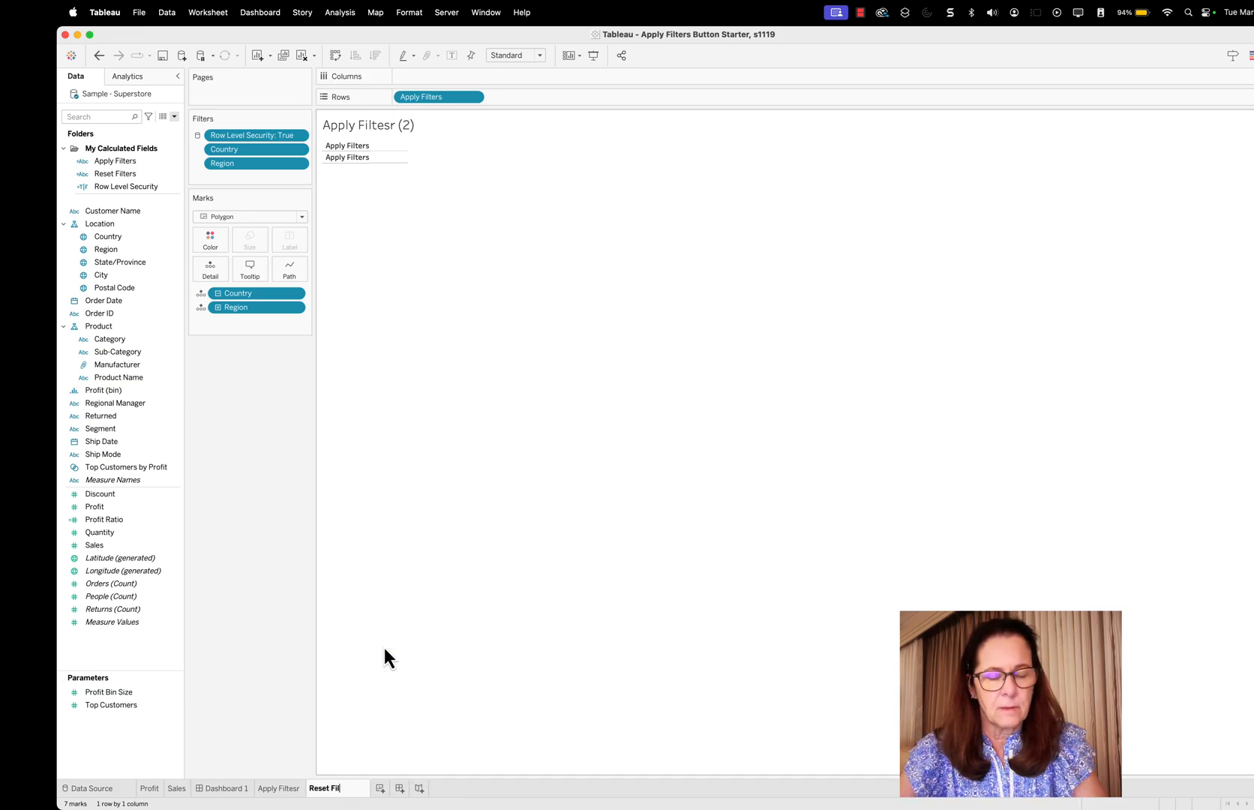
pyautogui.write('ters')
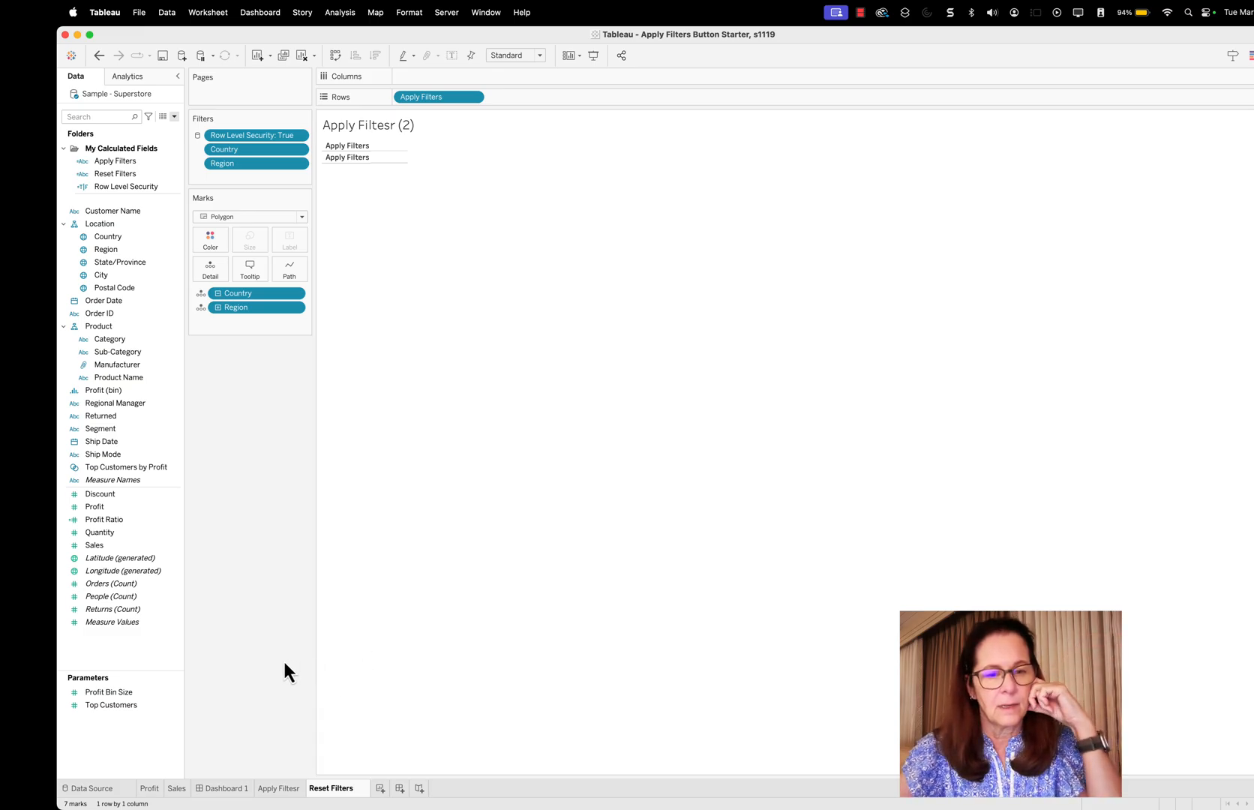
pyautogui.press('Return')
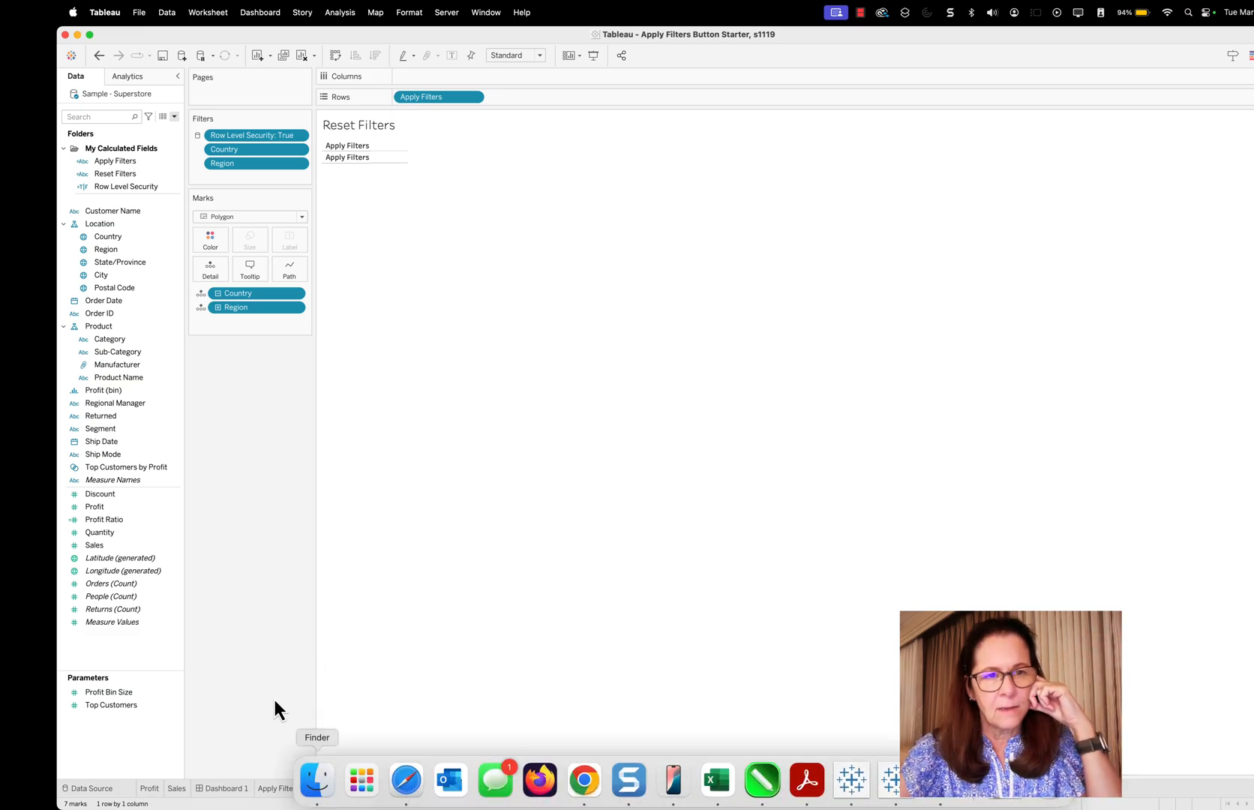
# Correct the misspelled name of the original button worksheet to Apply Filters
pyautogui.click(279, 790)
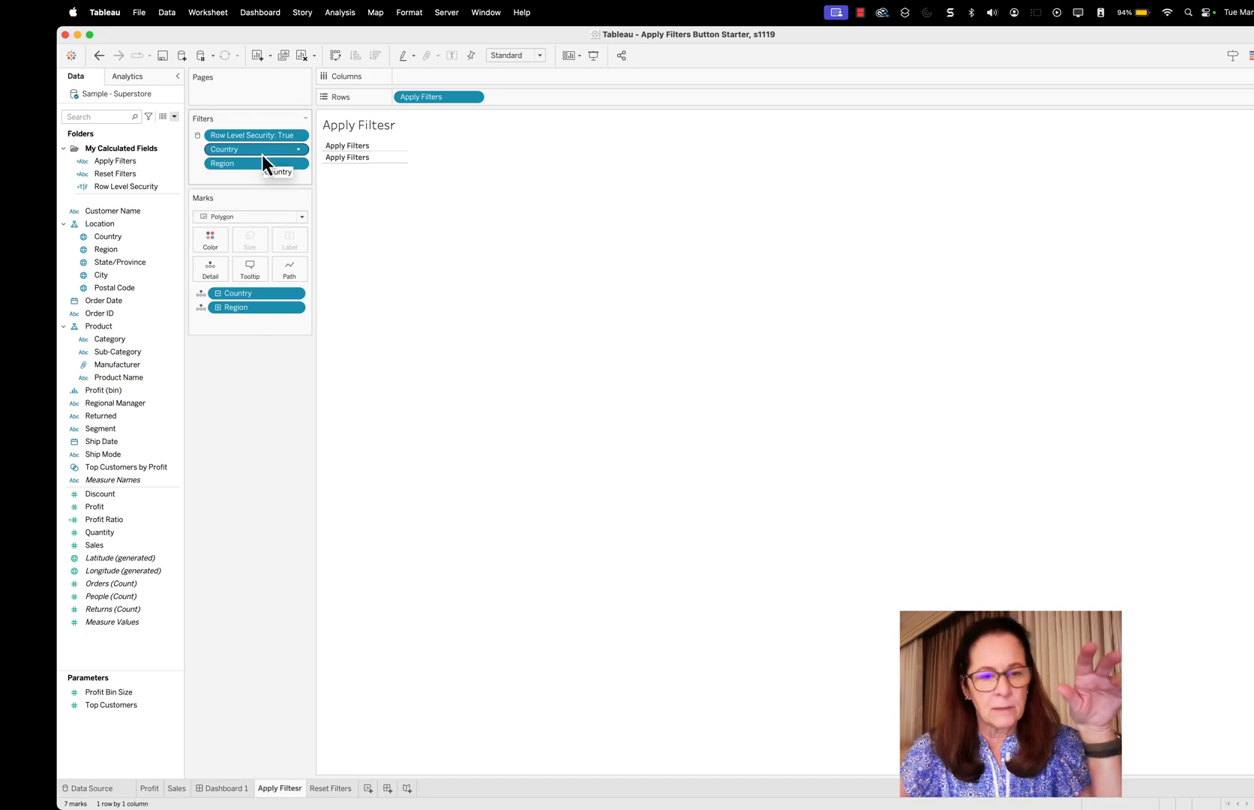
pyautogui.rightClick(289, 789)
pyautogui.click(336, 652)
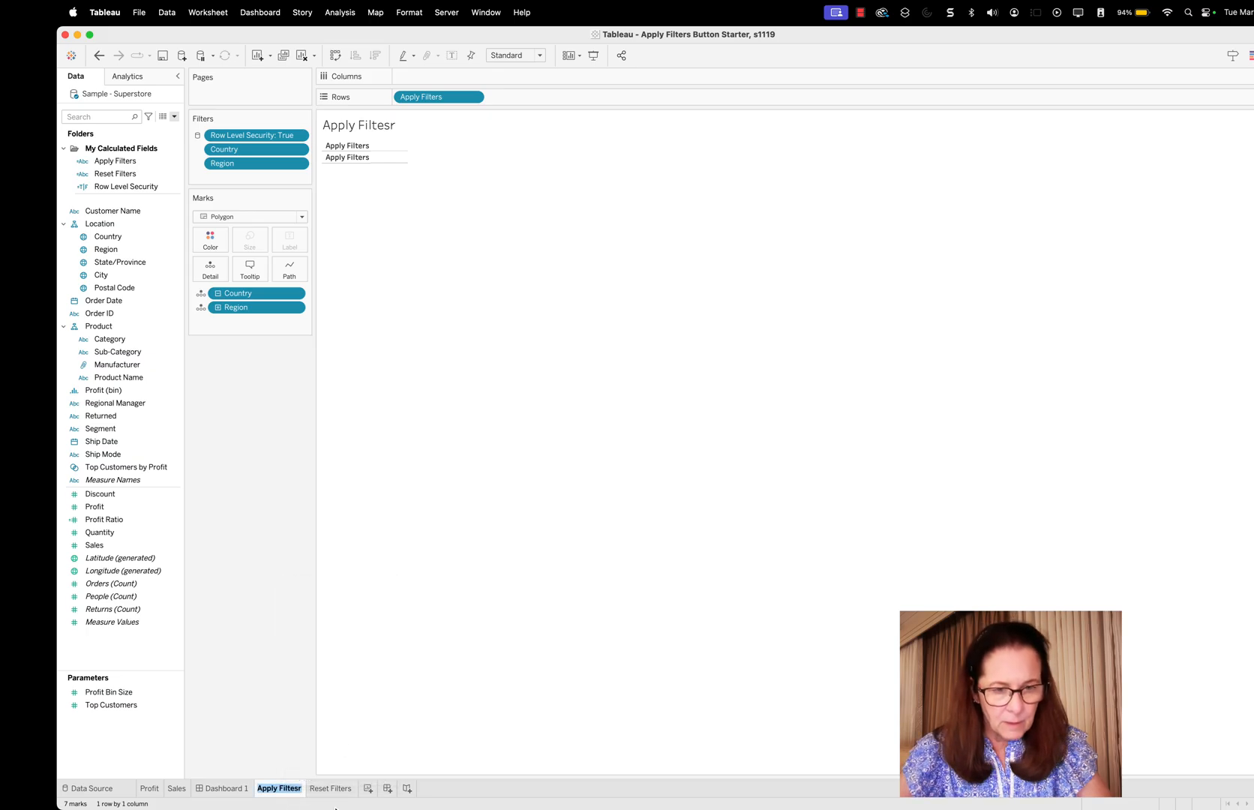
pyautogui.click(300, 790)
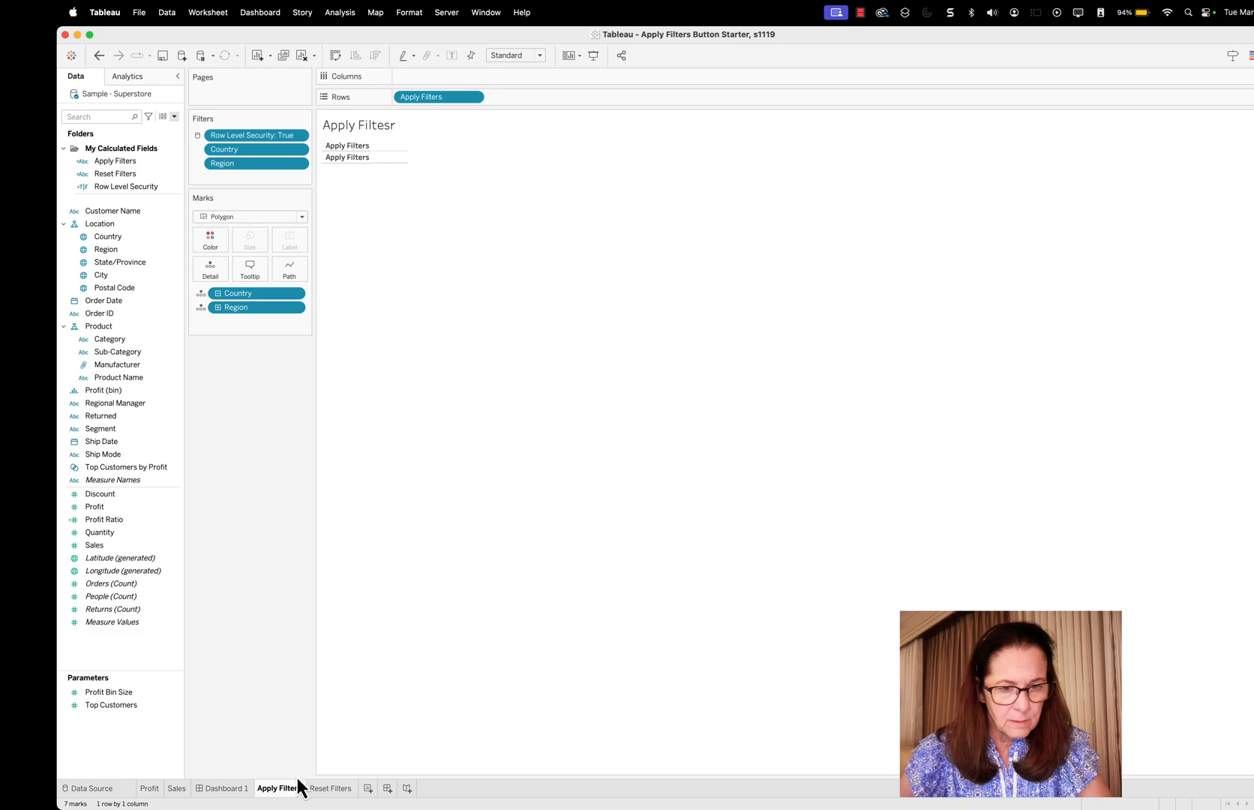
pyautogui.press('Return')
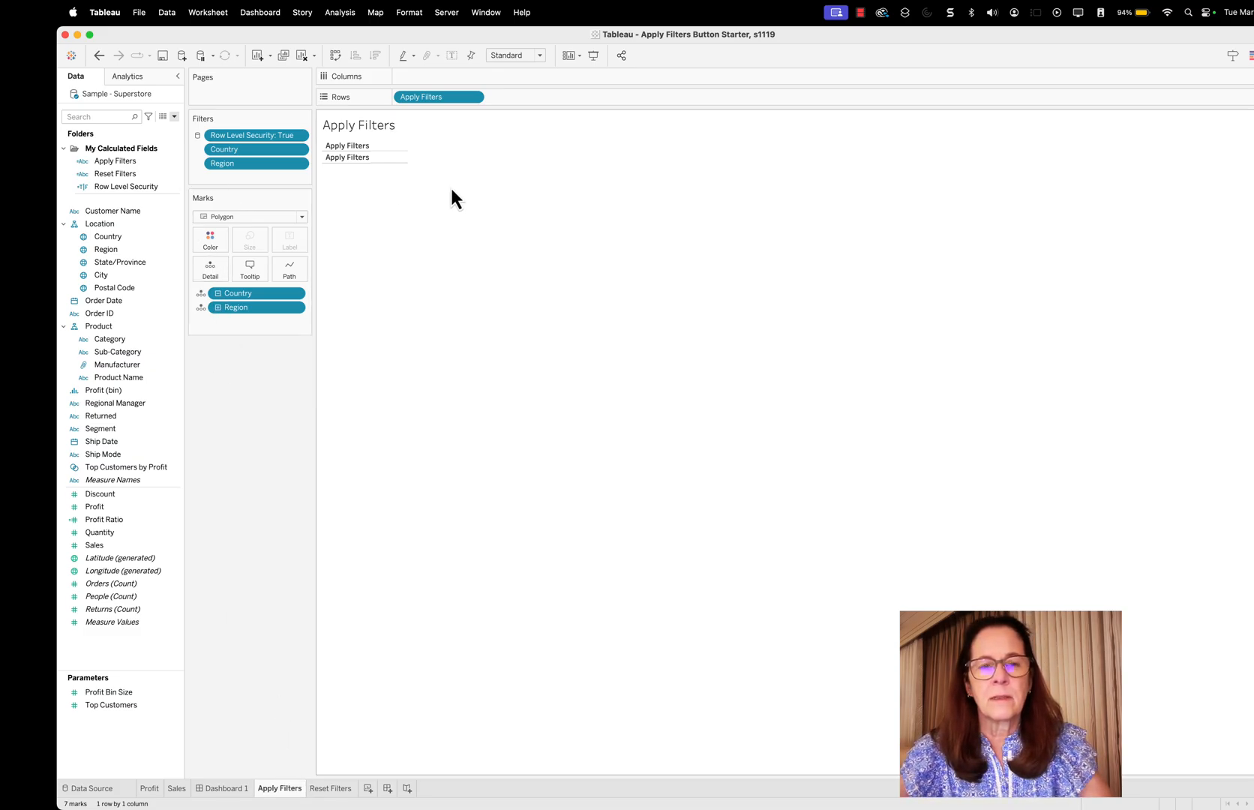
# Format the Apply Filters worksheet with light gray default worksheet shading
pyautogui.rightClick(385, 159)
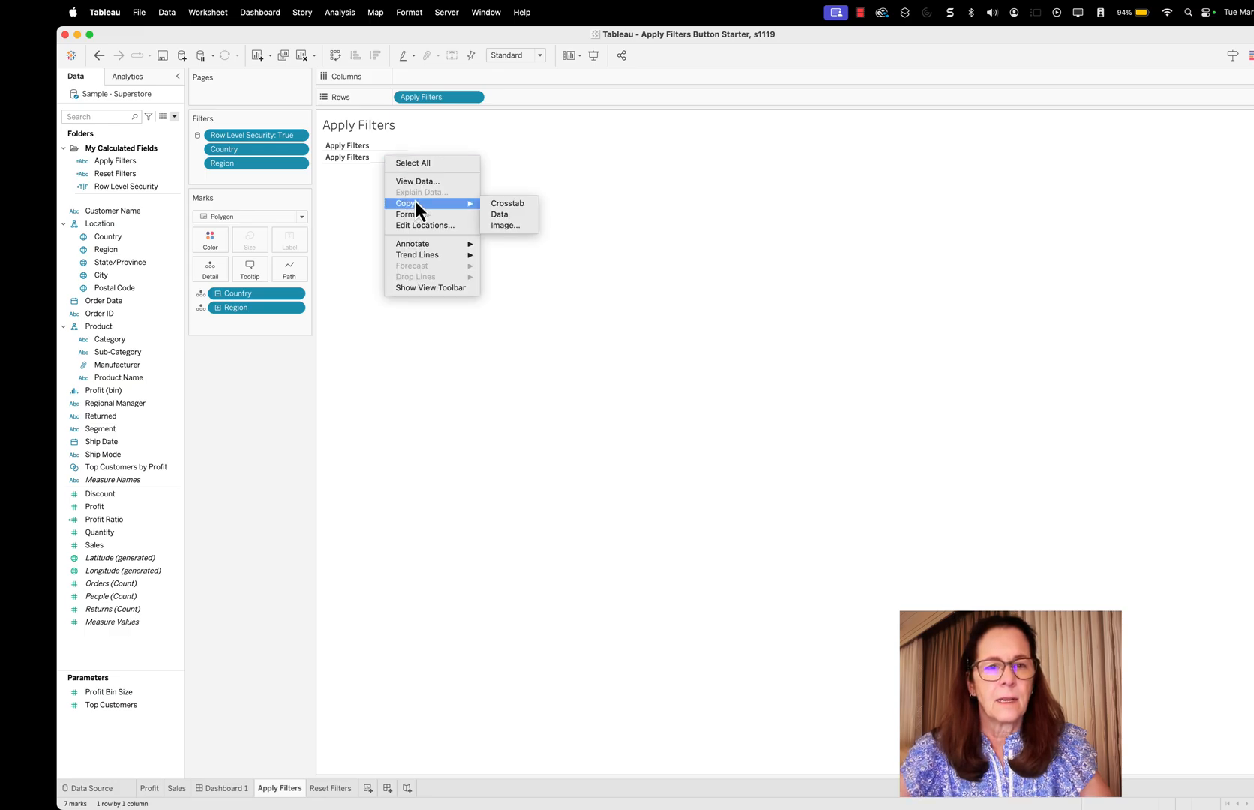
pyautogui.click(431, 215)
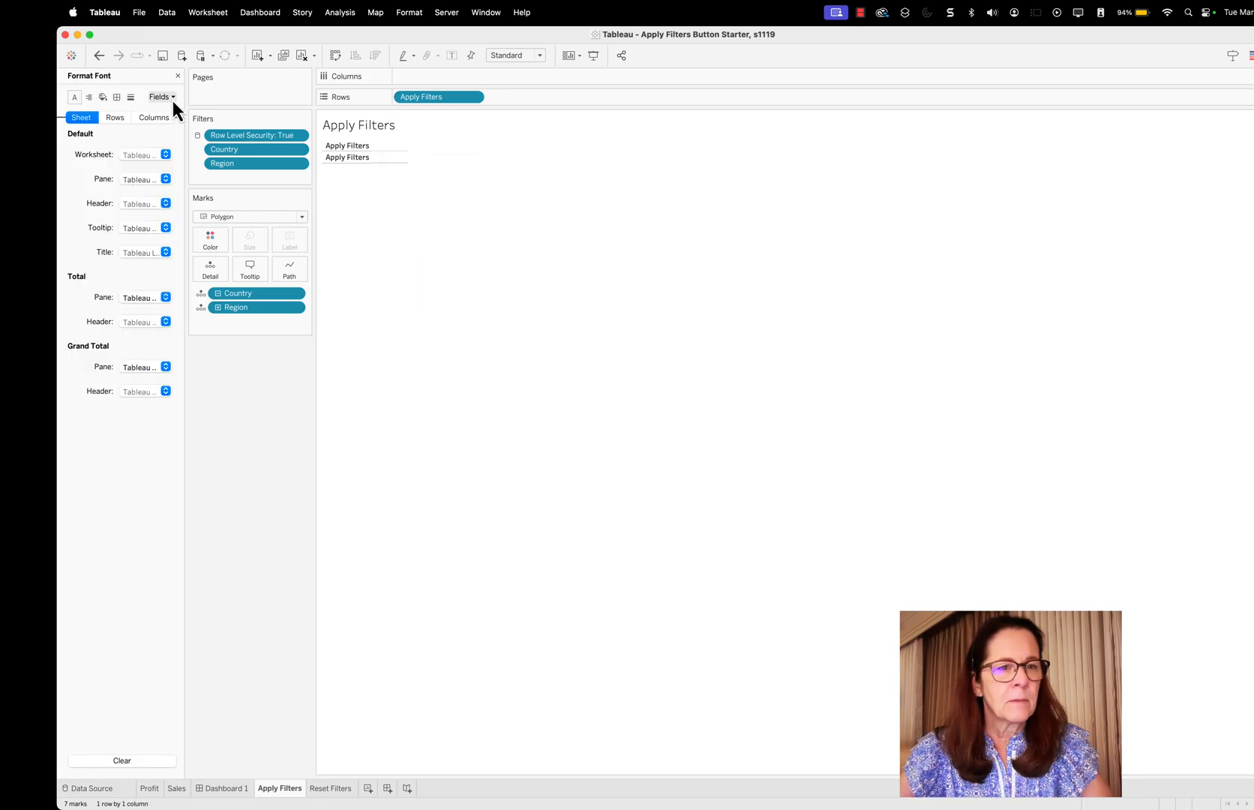
pyautogui.click(102, 97)
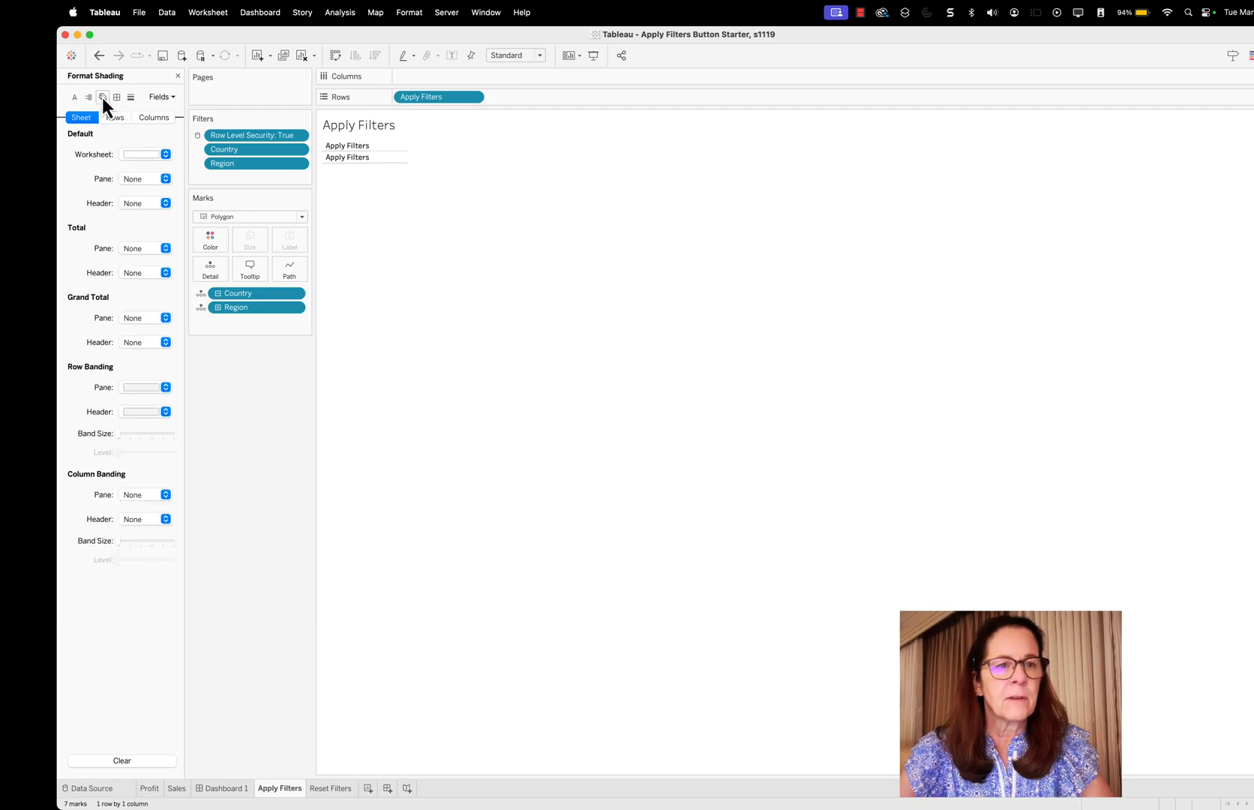
pyautogui.click(167, 155)
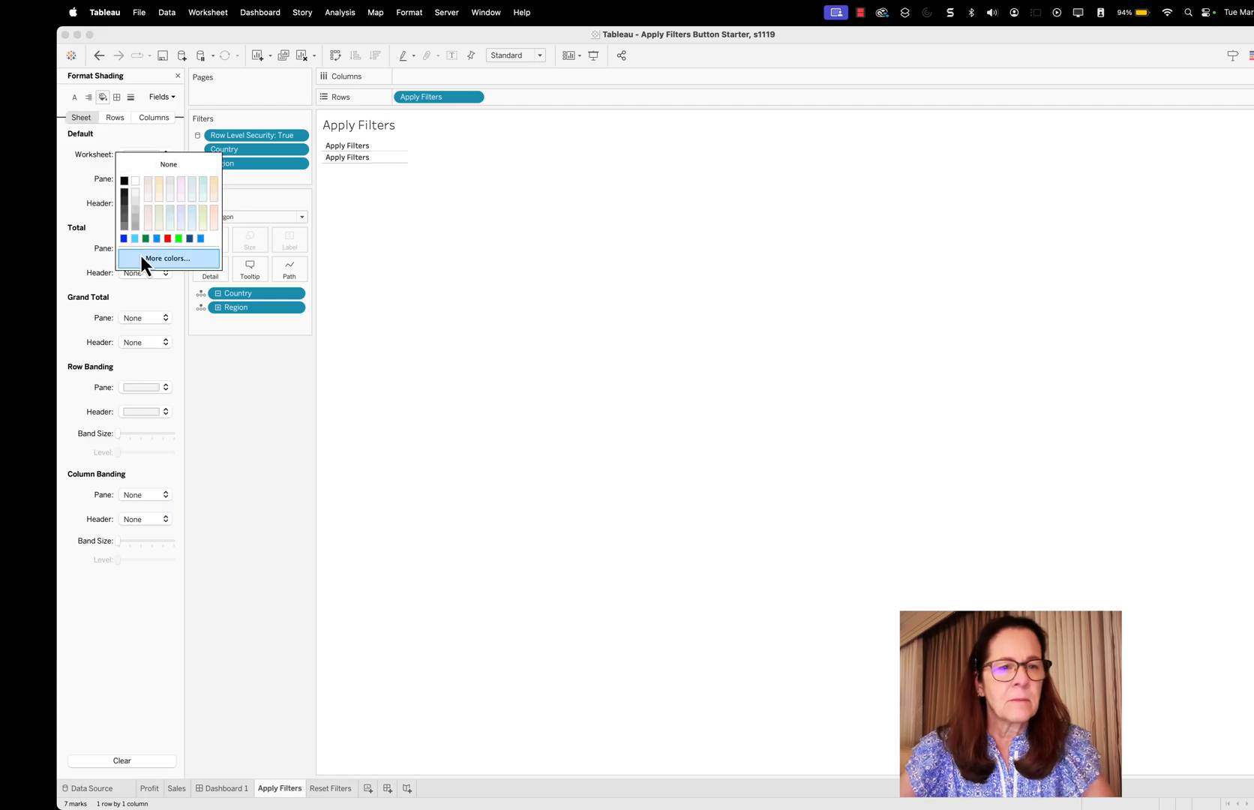
pyautogui.click(136, 210)
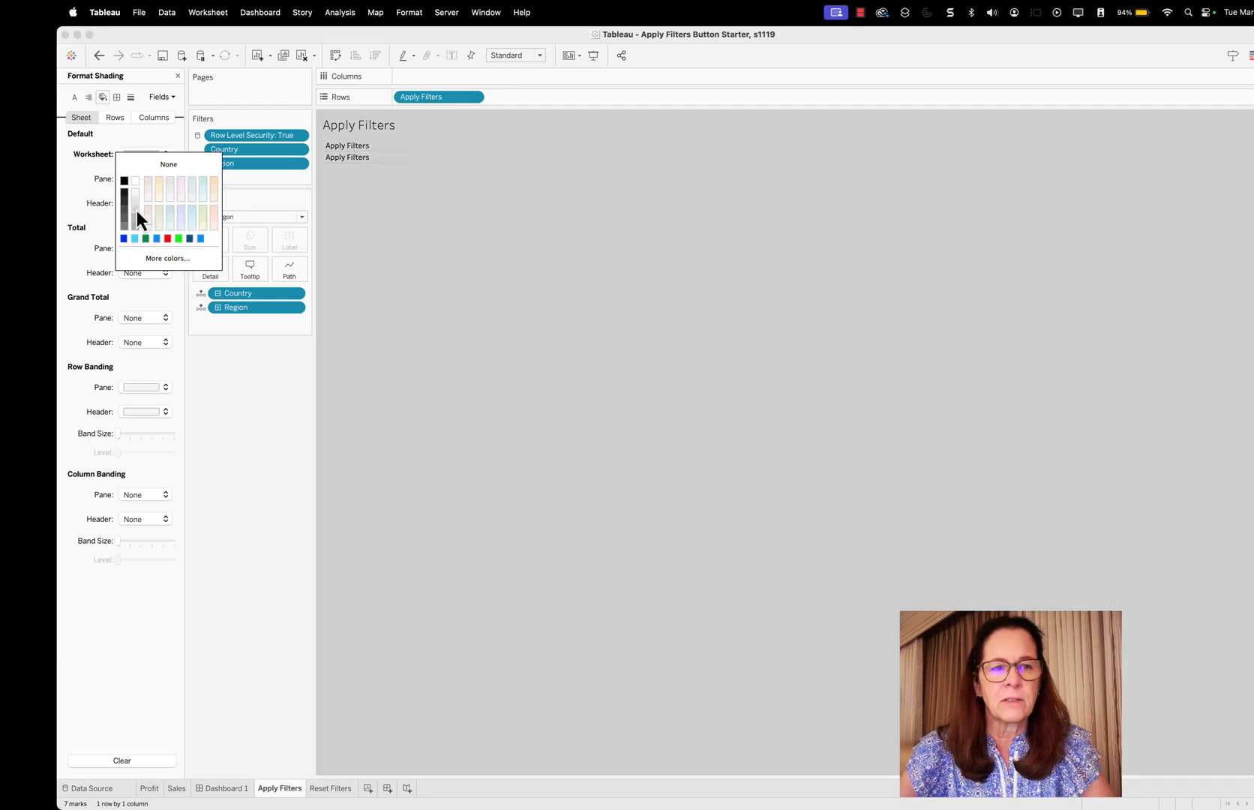
pyautogui.click(270, 371)
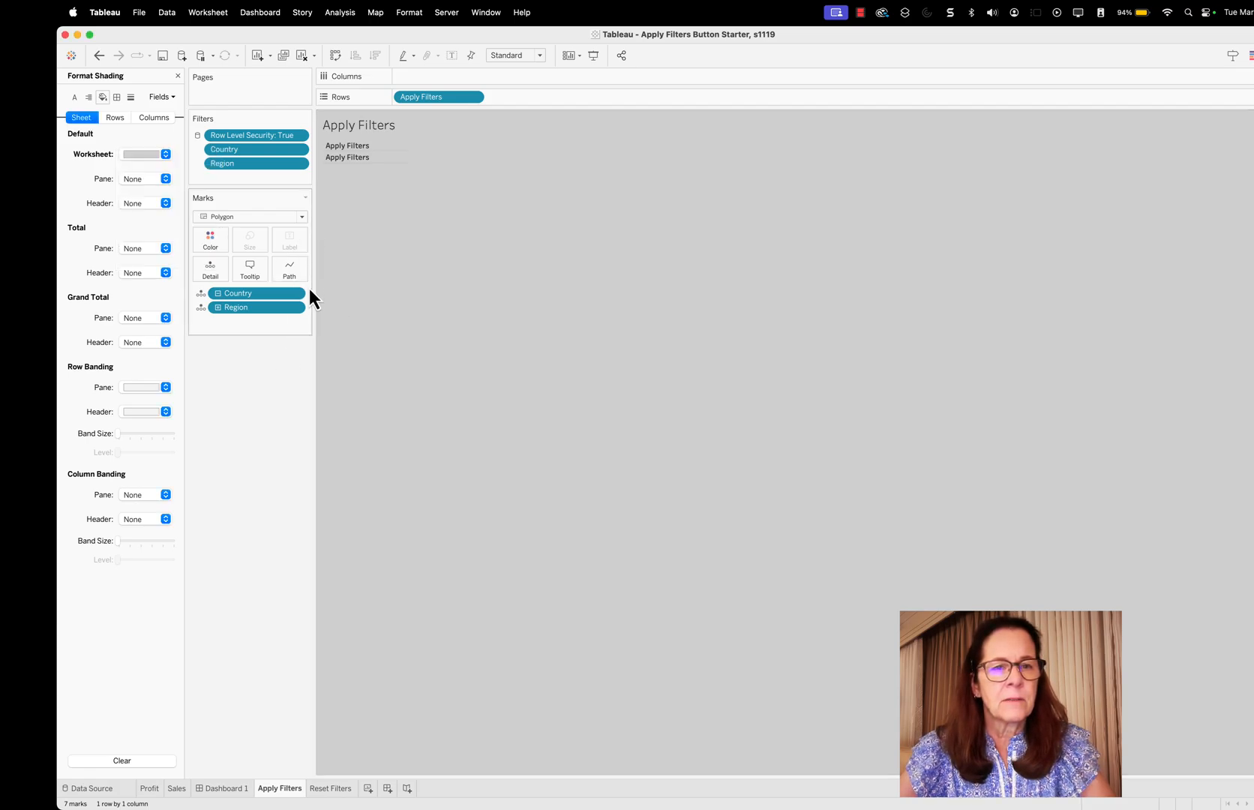
# Hide the title and the row field labels on the Apply Filters worksheet
pyautogui.rightClick(366, 128)
pyautogui.click(391, 159)
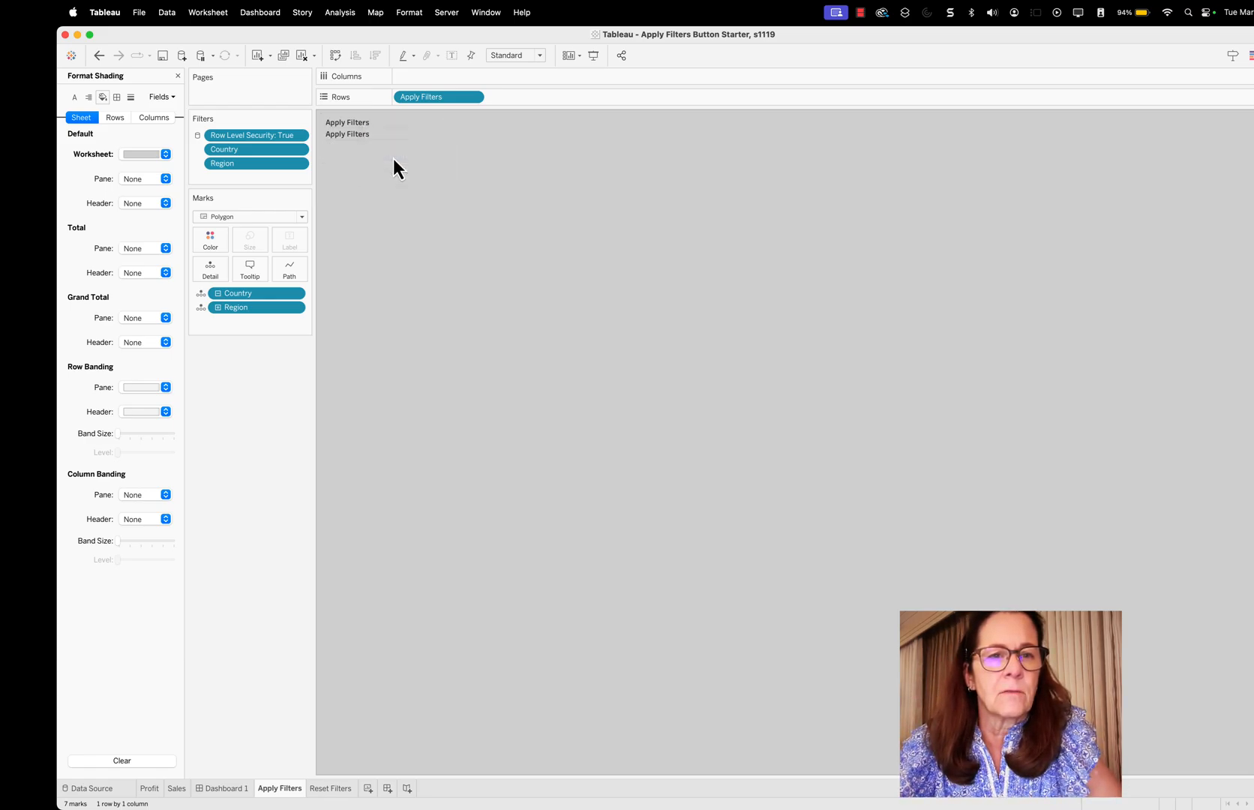
pyautogui.rightClick(360, 122)
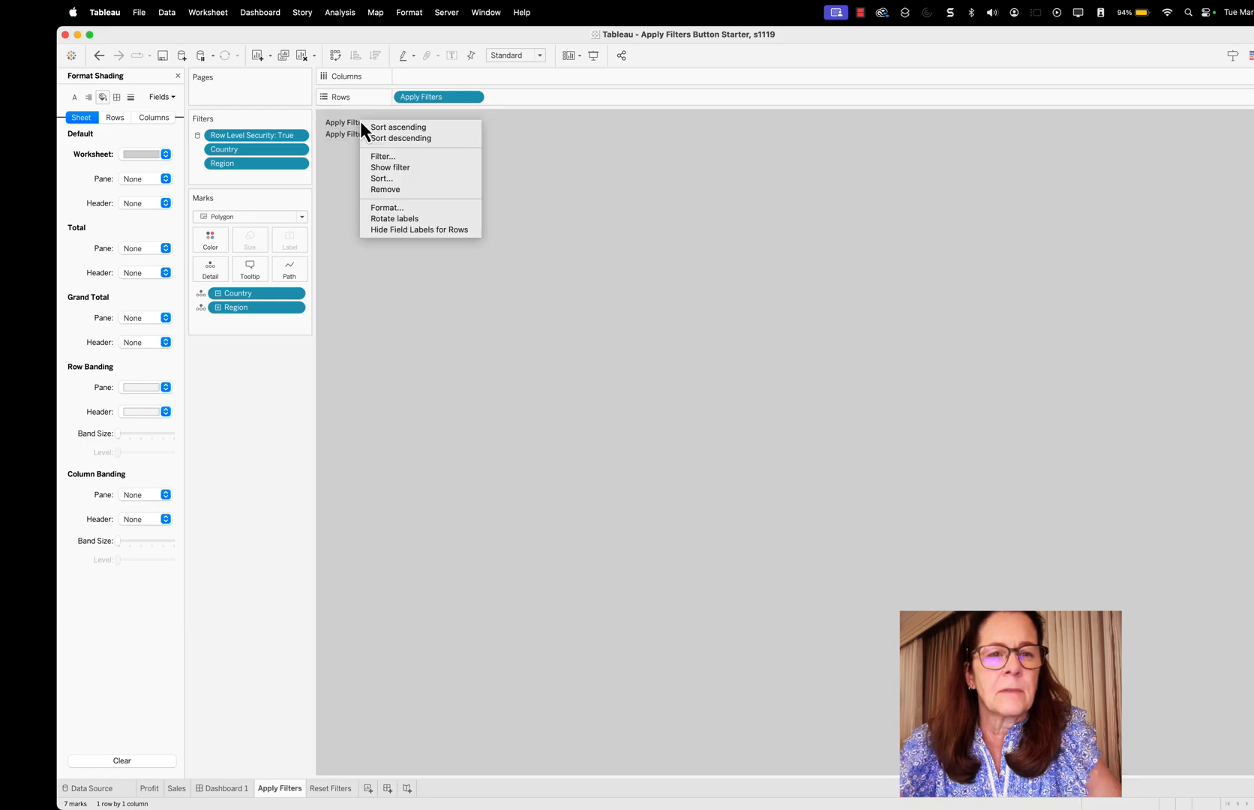
pyautogui.click(429, 230)
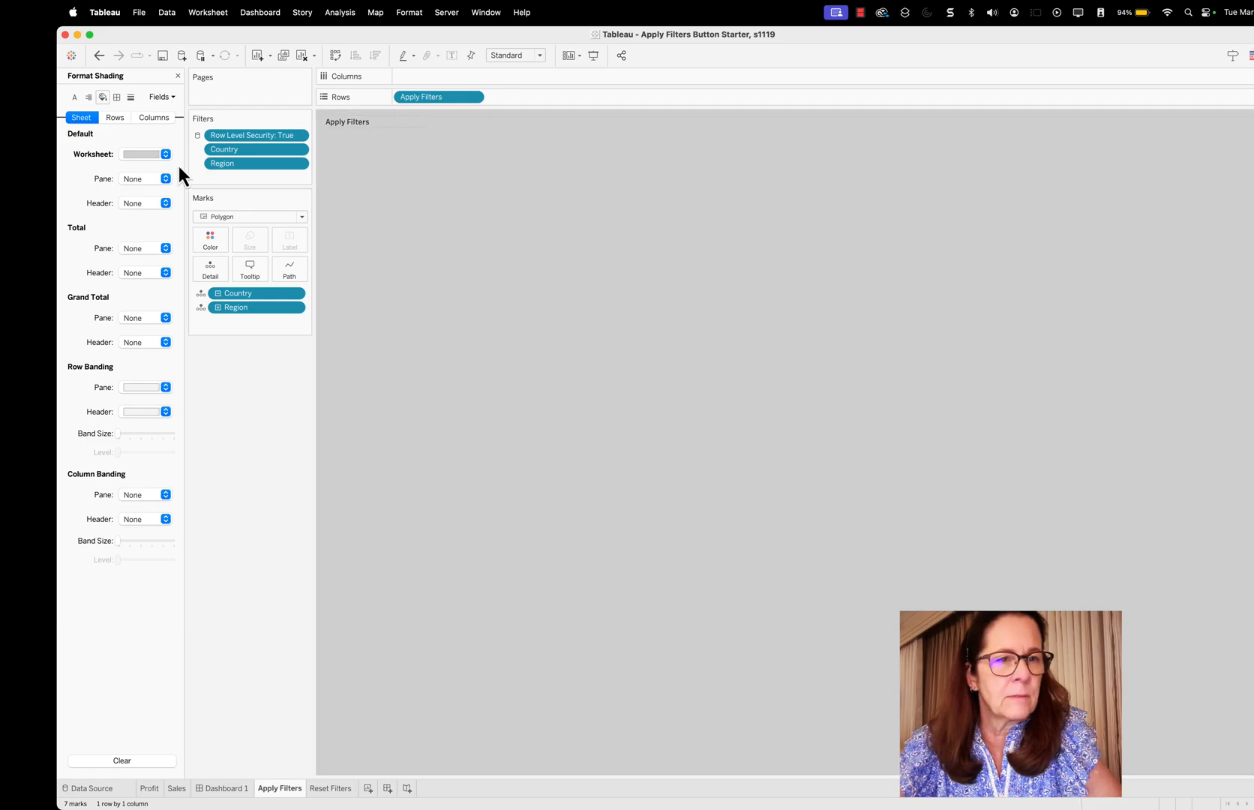
# Set the default pane and header alignment of the Apply Filters worksheet to horizontal center and vertical middle
pyautogui.click(88, 96)
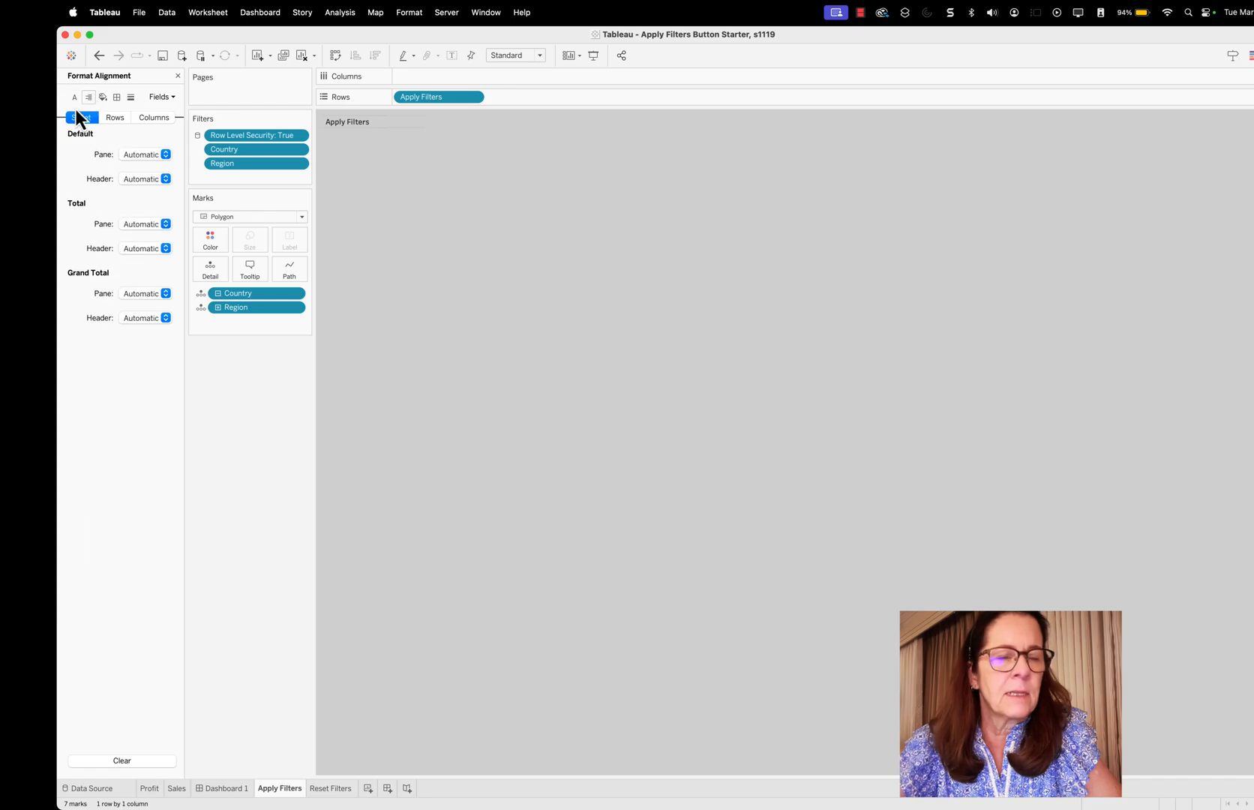
pyautogui.click(166, 156)
pyautogui.click(149, 200)
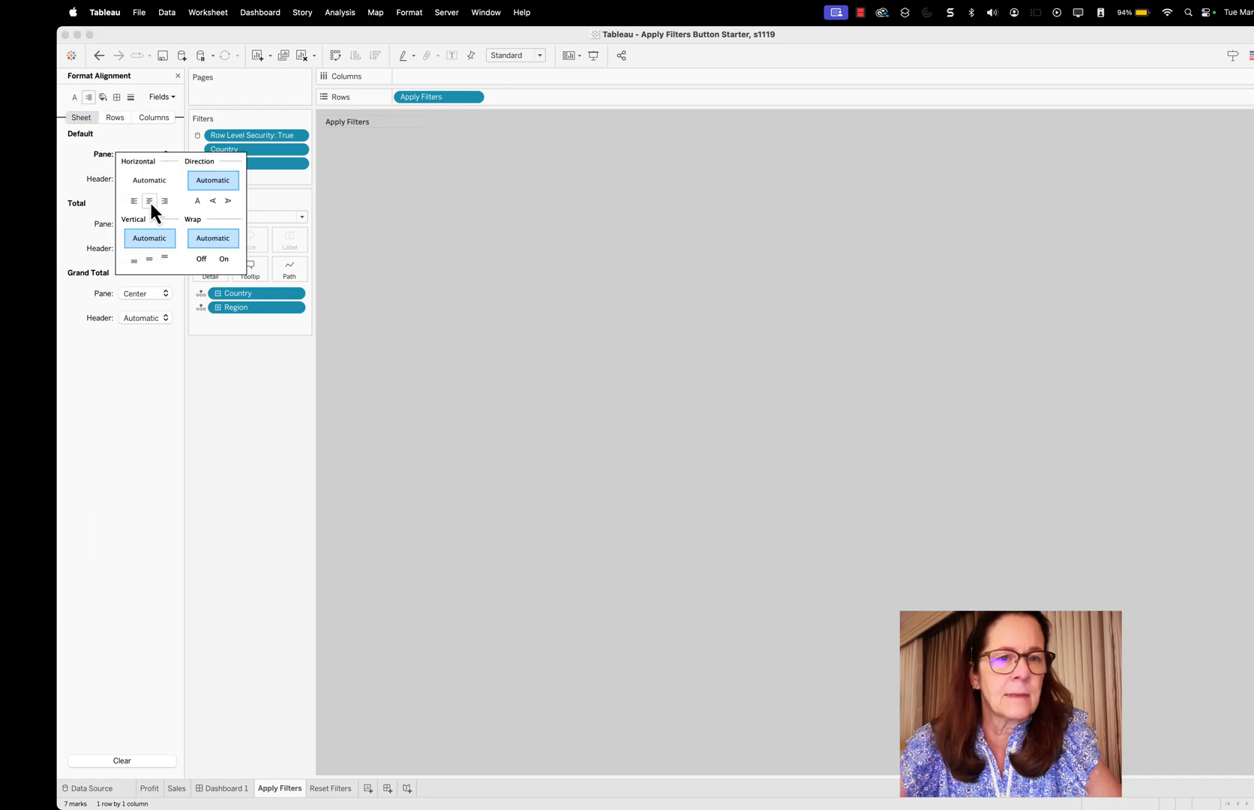
pyautogui.click(149, 260)
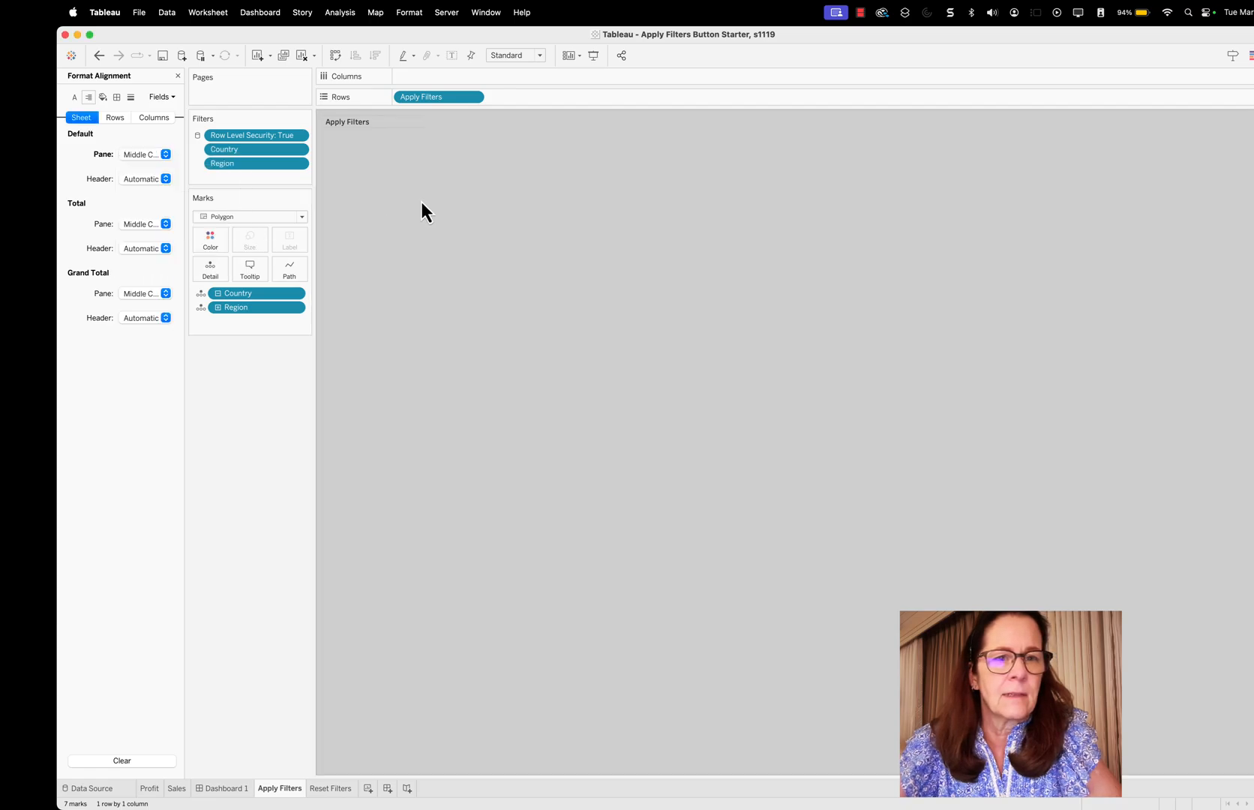
pyautogui.click(369, 123)
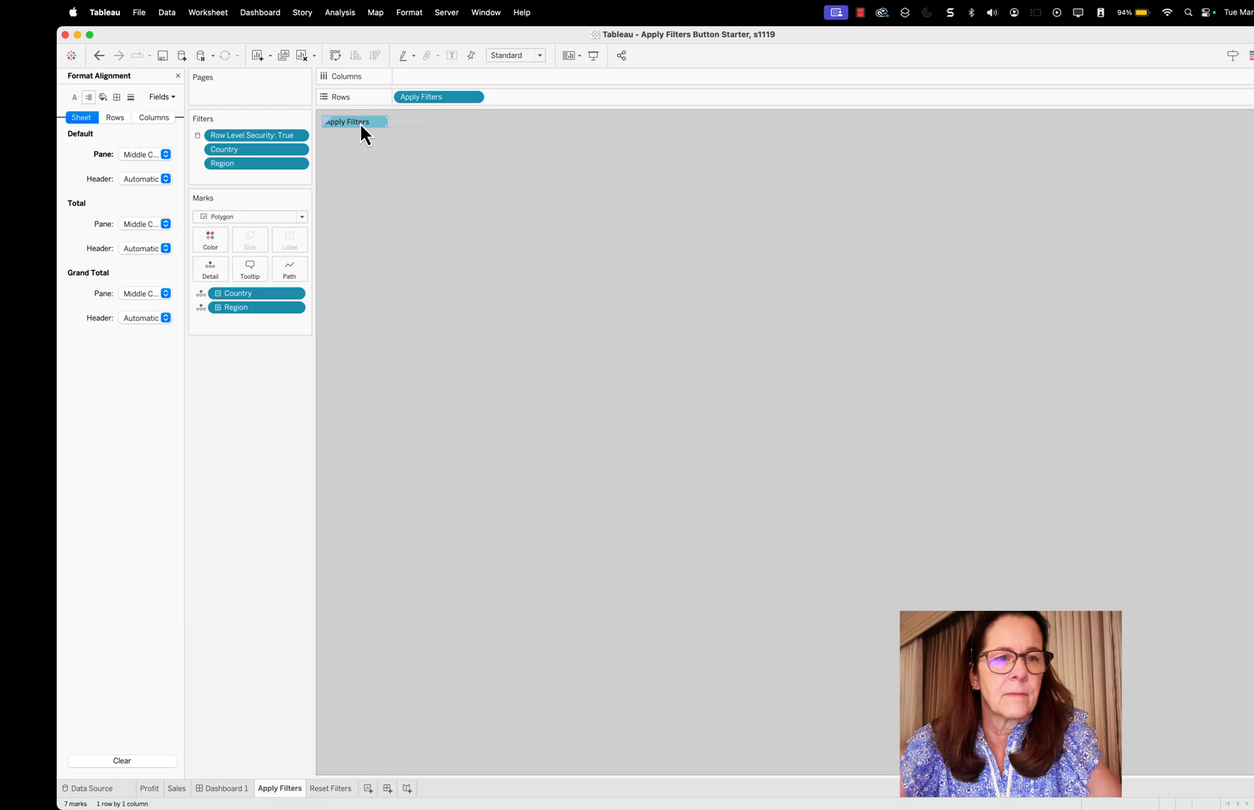
pyautogui.click(165, 179)
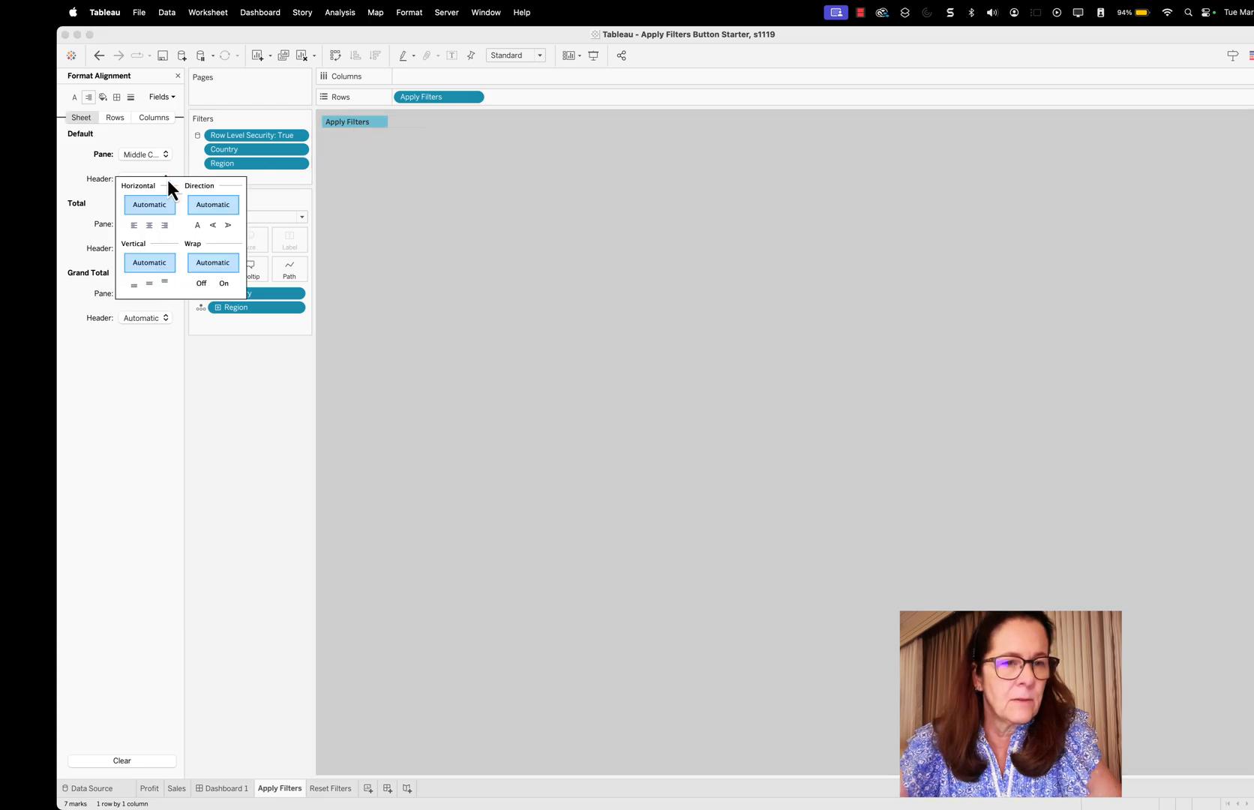
pyautogui.click(149, 225)
pyautogui.click(150, 283)
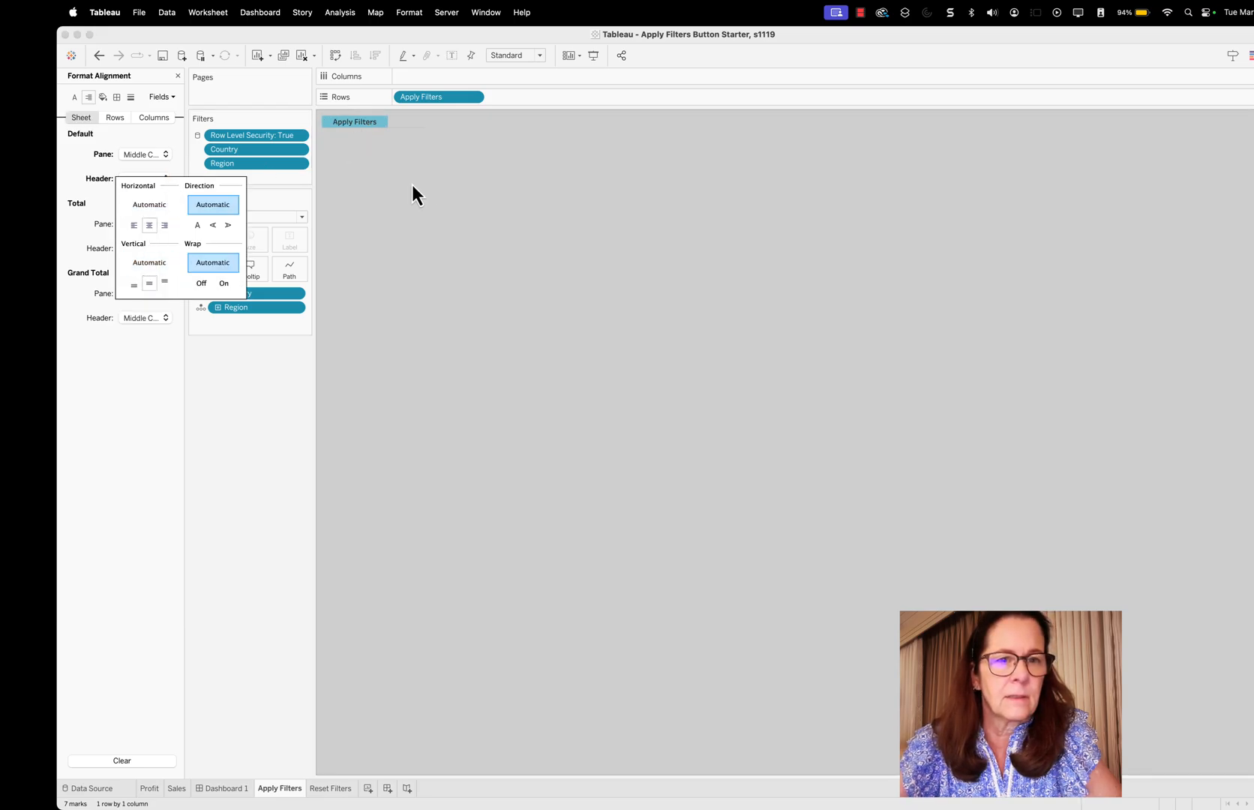
pyautogui.click(420, 182)
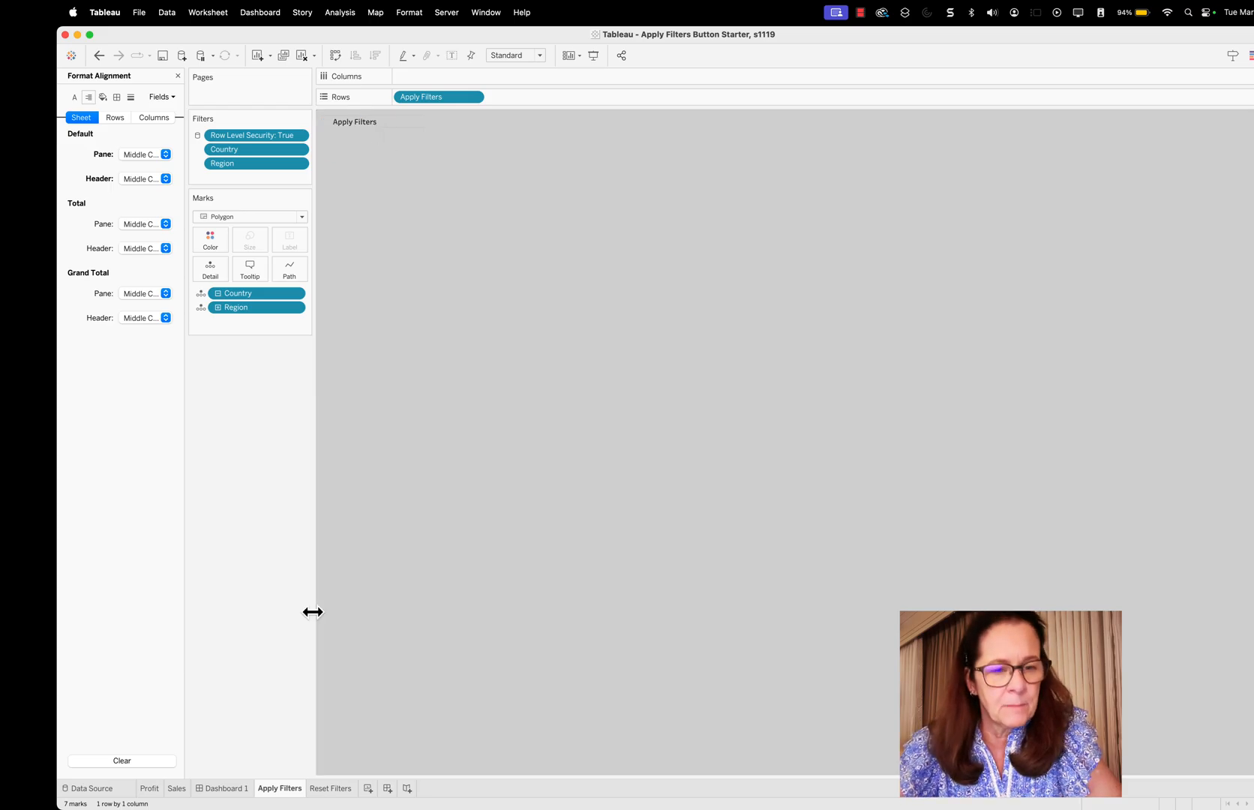
# On the Reset Filters worksheet, hide the title and row field labels, and slightly widen the row header column
pyautogui.click(339, 789)
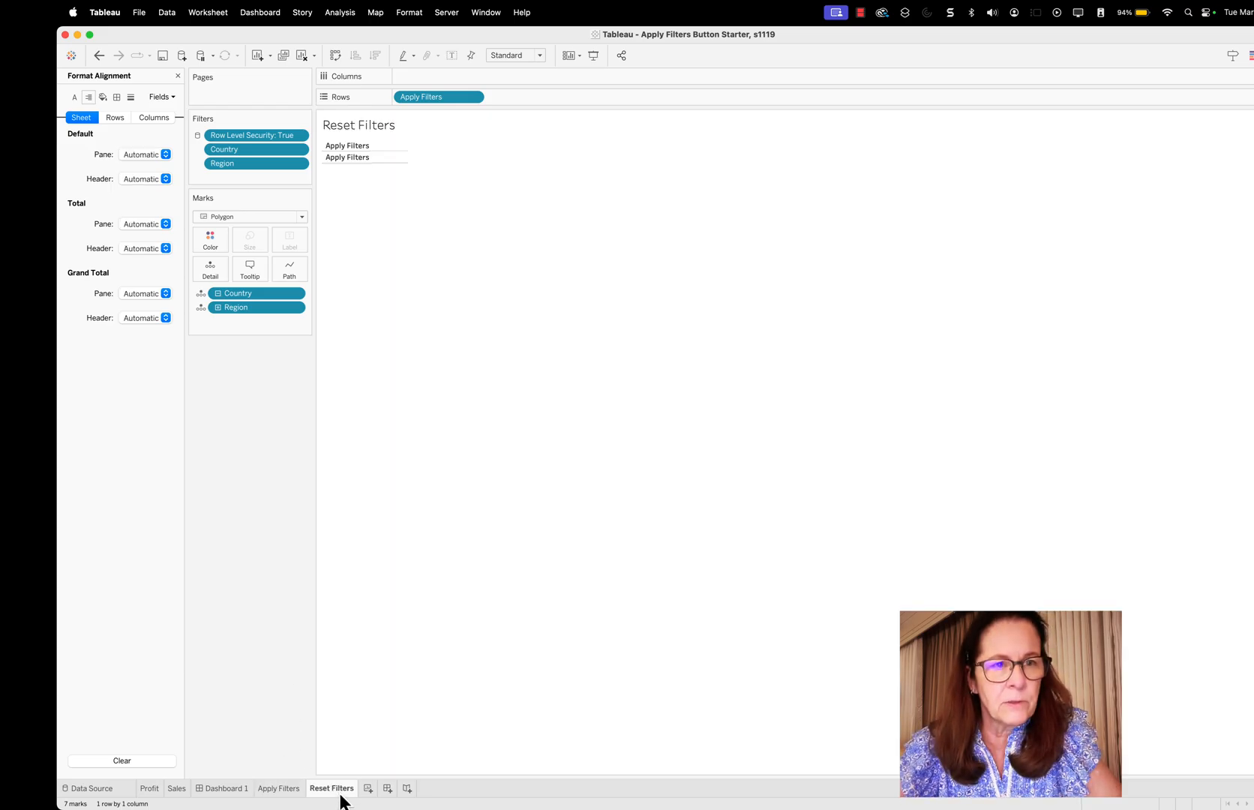
pyautogui.rightClick(367, 127)
pyautogui.click(395, 156)
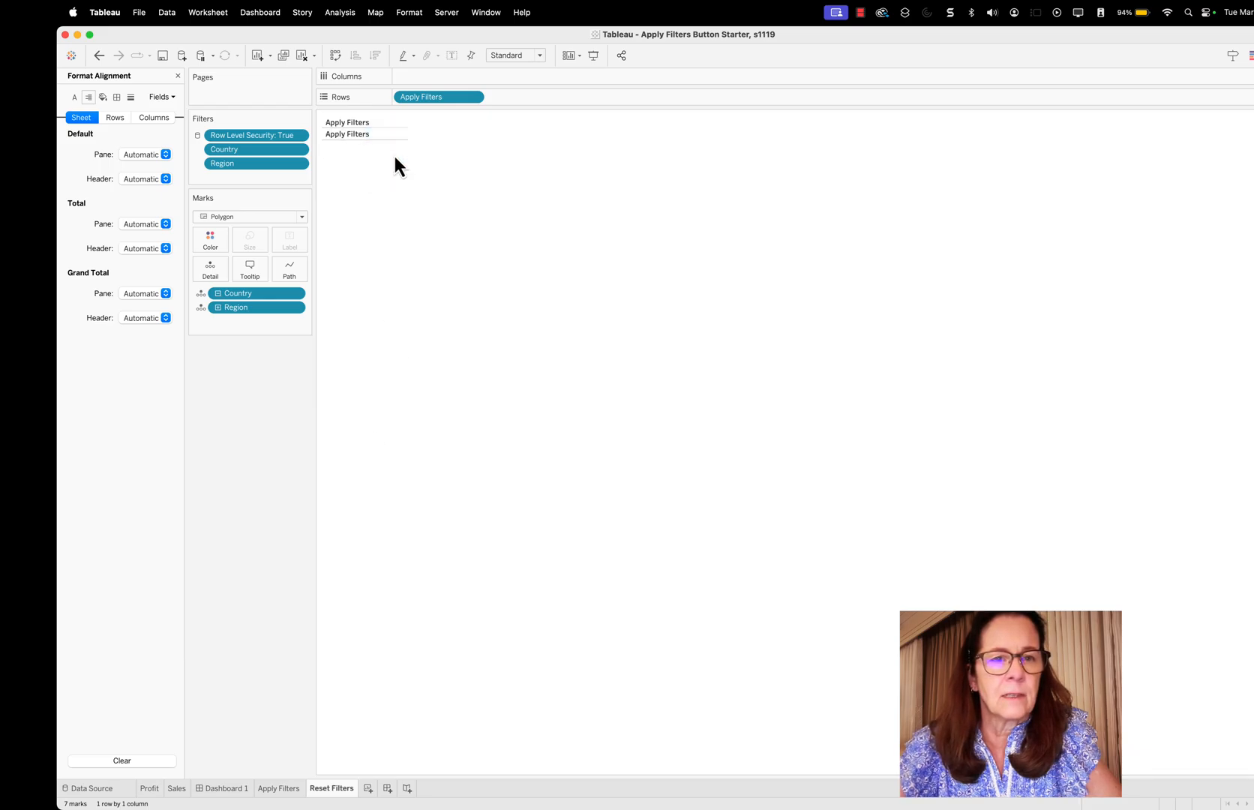
pyautogui.rightClick(355, 121)
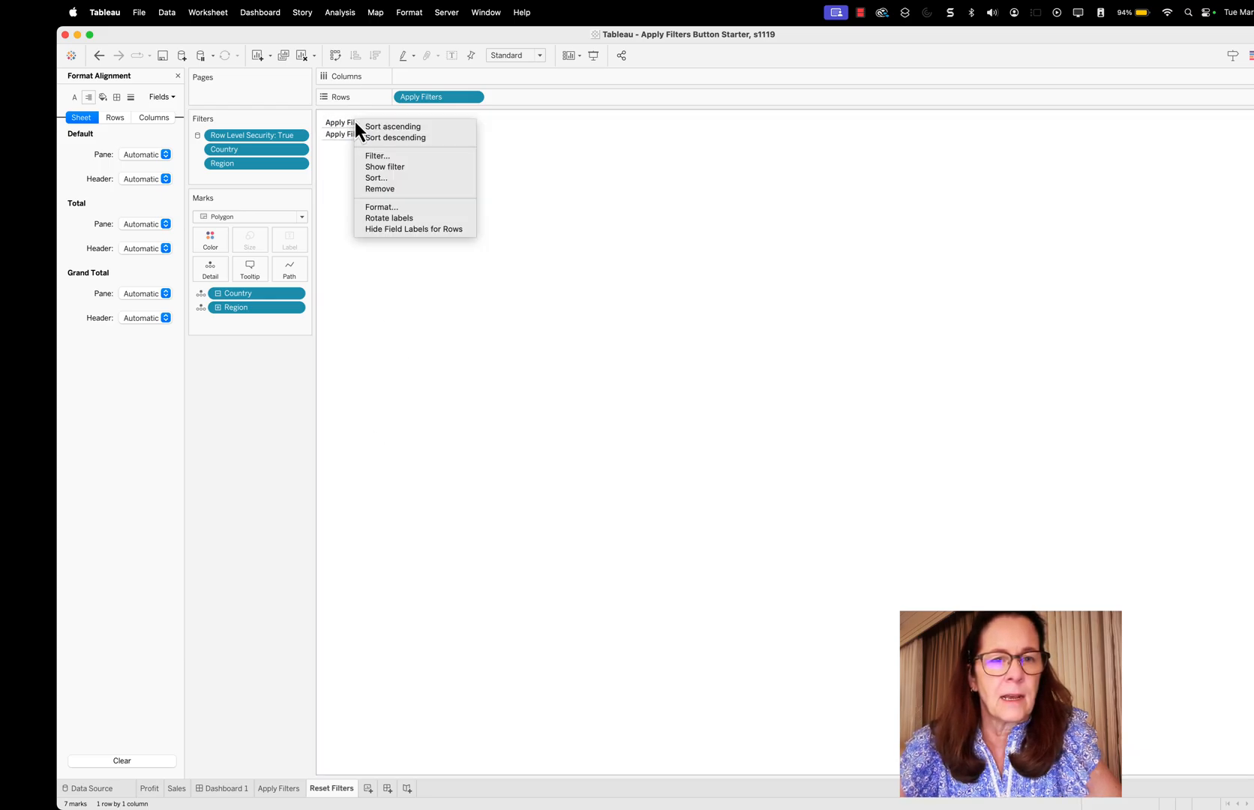
pyautogui.click(420, 229)
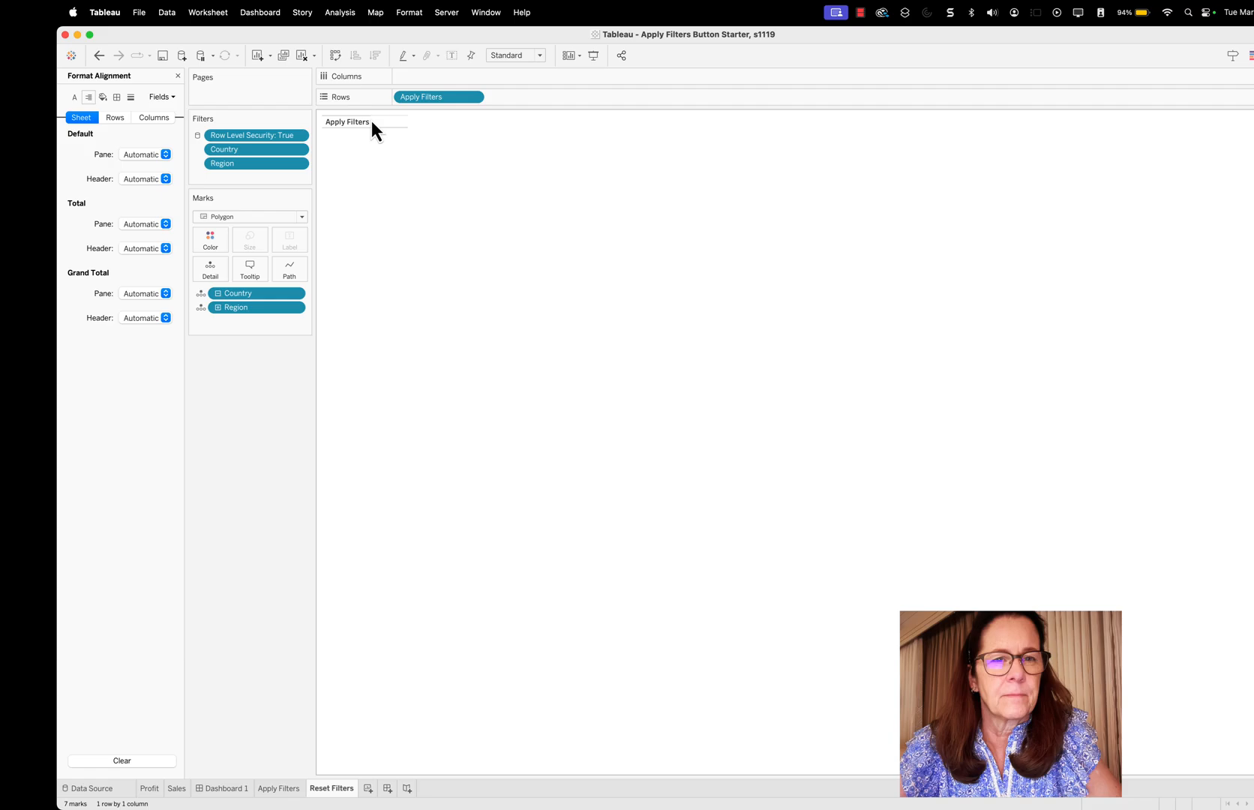
pyautogui.moveTo(370, 120); pyautogui.dragTo(389, 120)
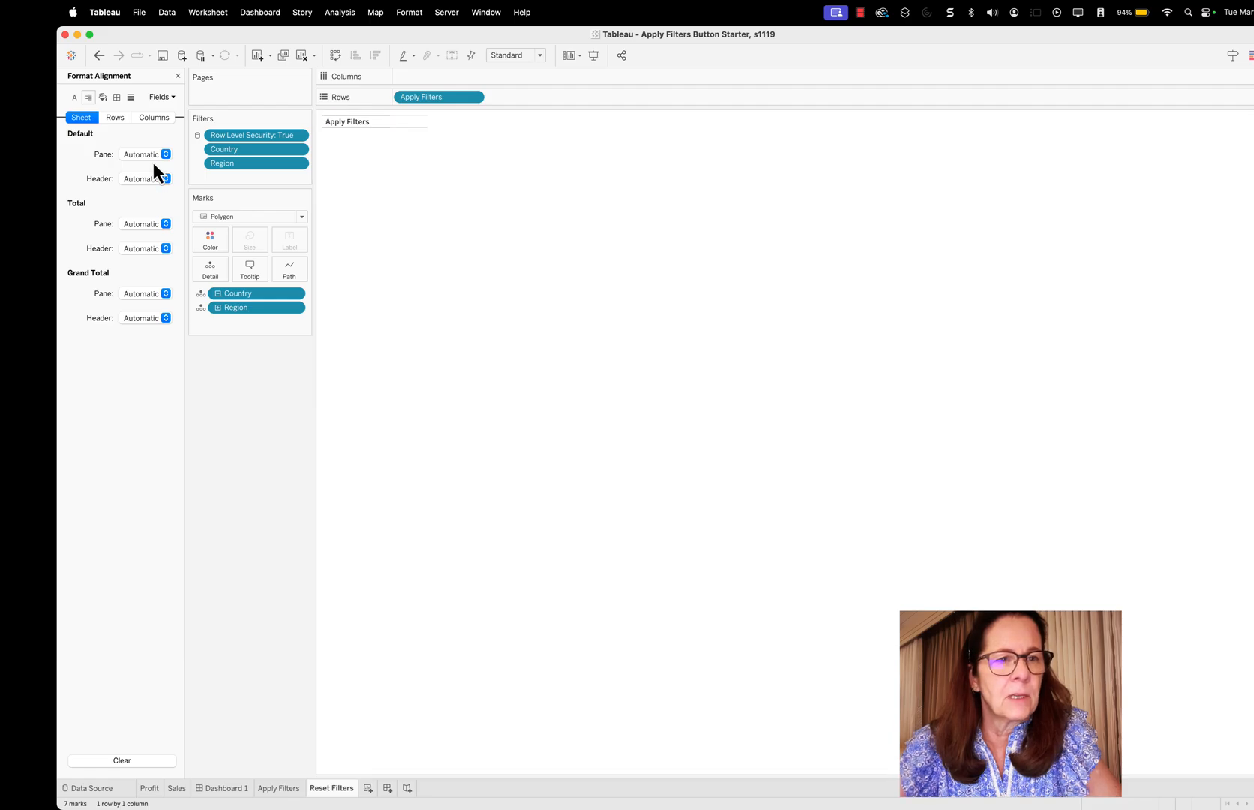
# Format the Reset Filters worksheet with a very light gray default worksheet shading
pyautogui.click(103, 96)
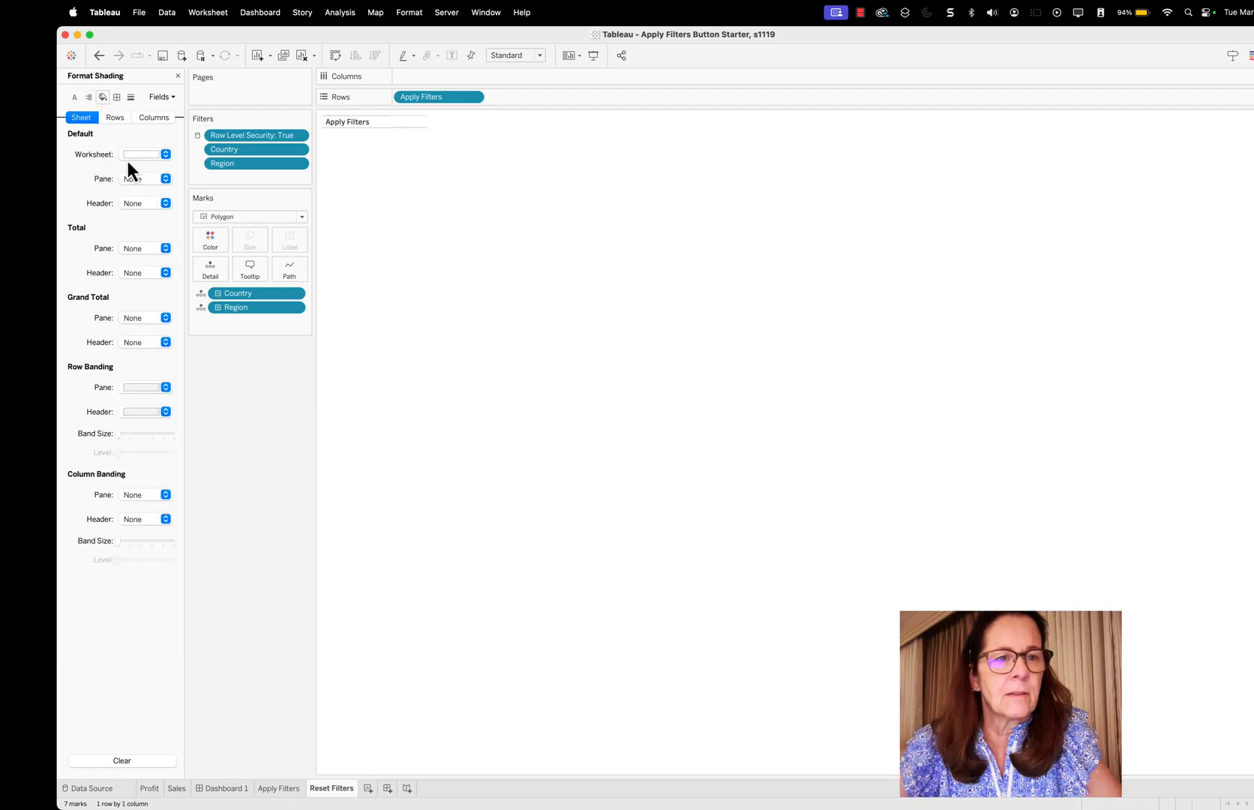
pyautogui.click(162, 154)
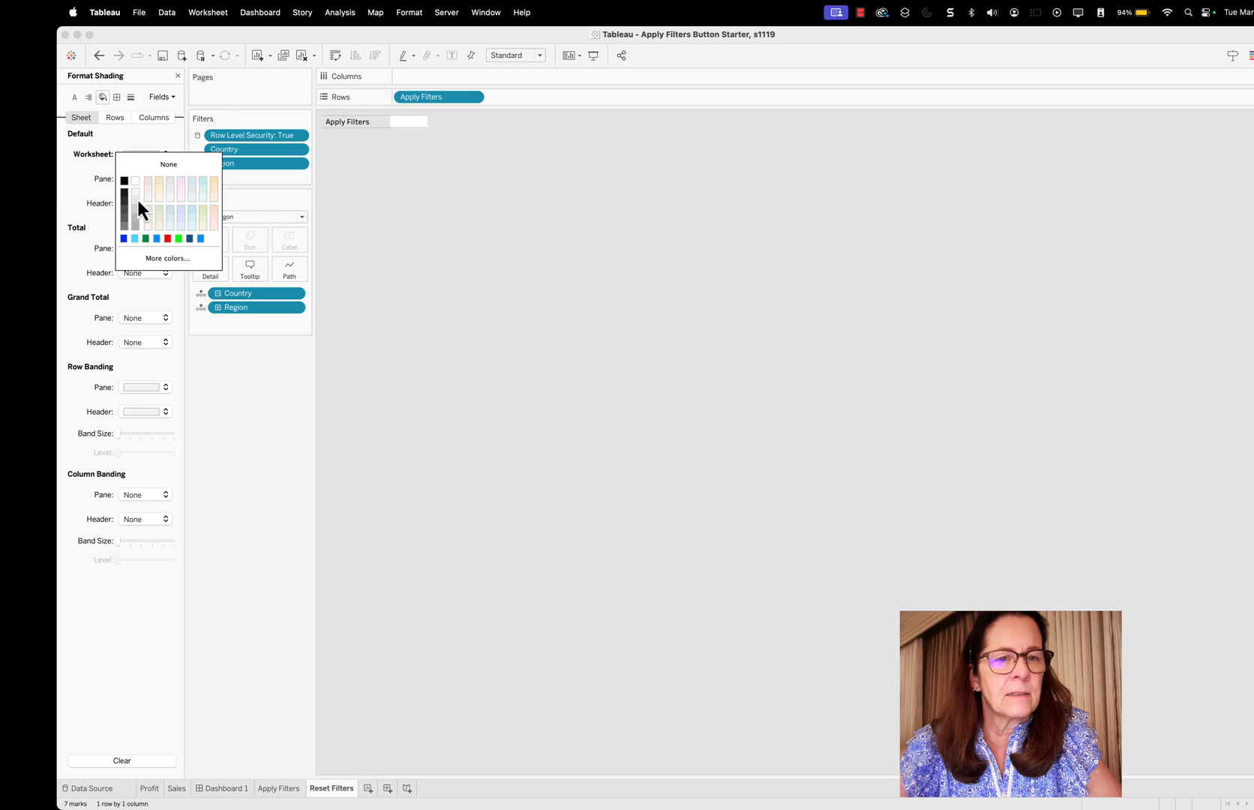
pyautogui.click(372, 177)
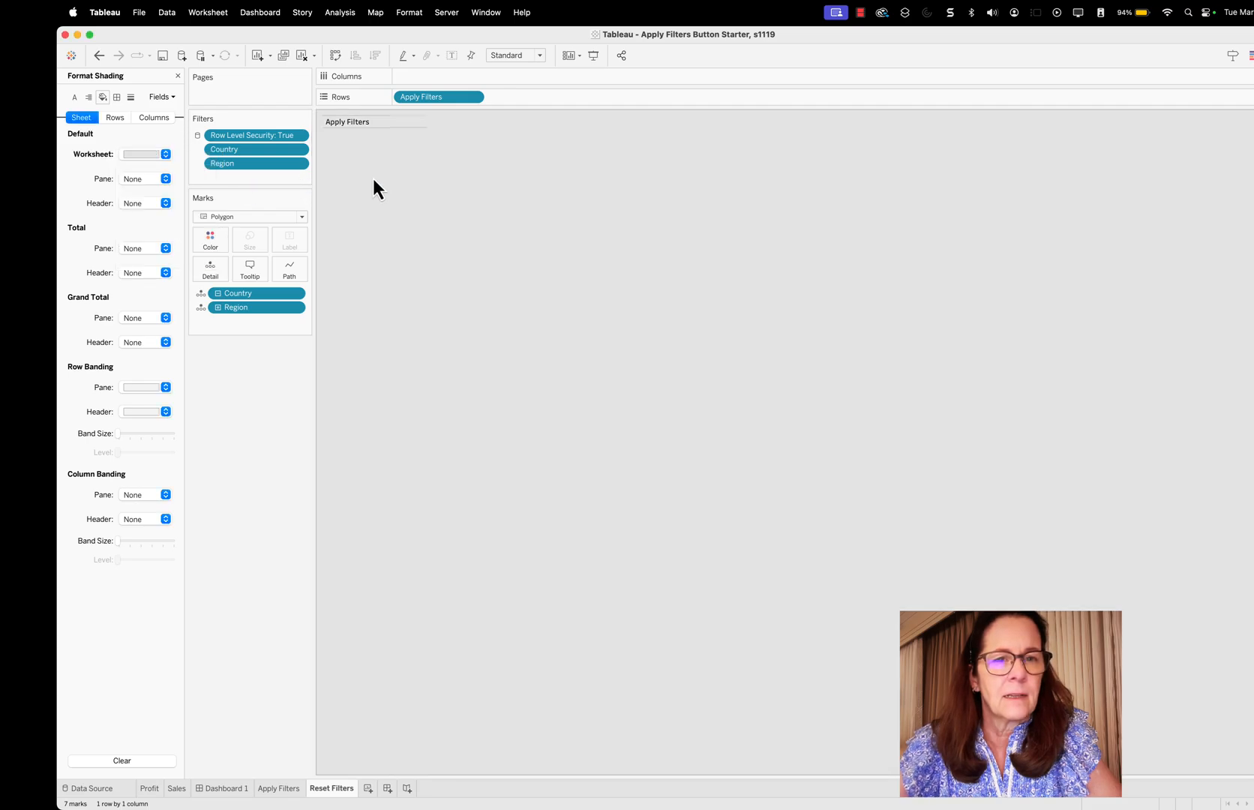
# Set the row divider pane border of the Reset Filters worksheet to None
pyautogui.rightClick(403, 125)
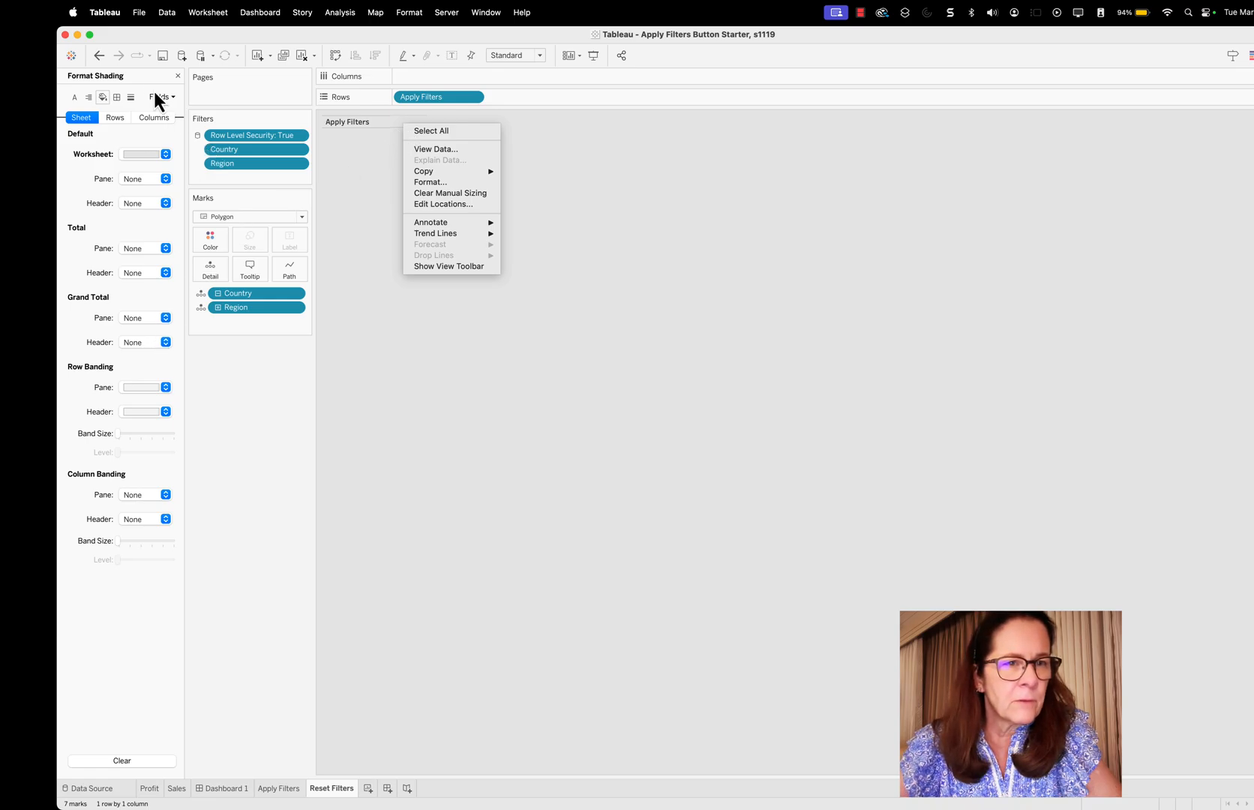
pyautogui.click(117, 99)
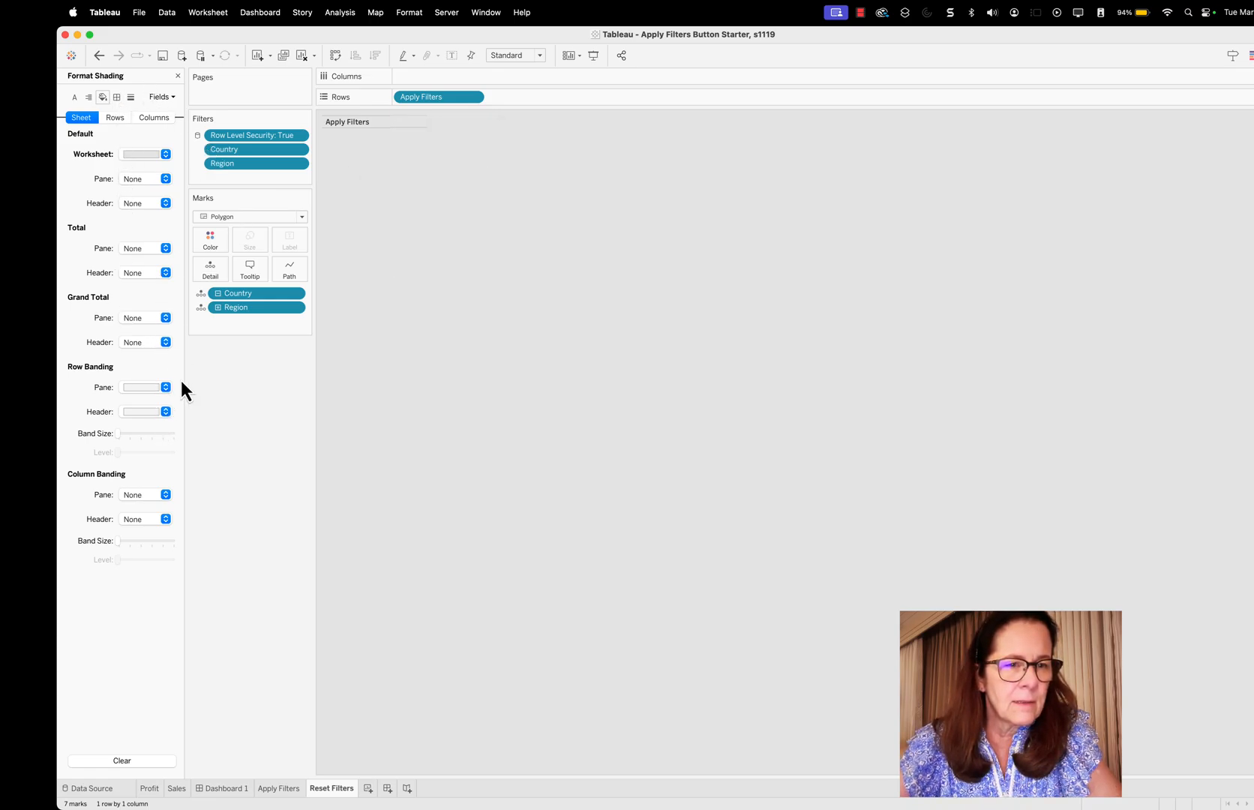
pyautogui.click(133, 96)
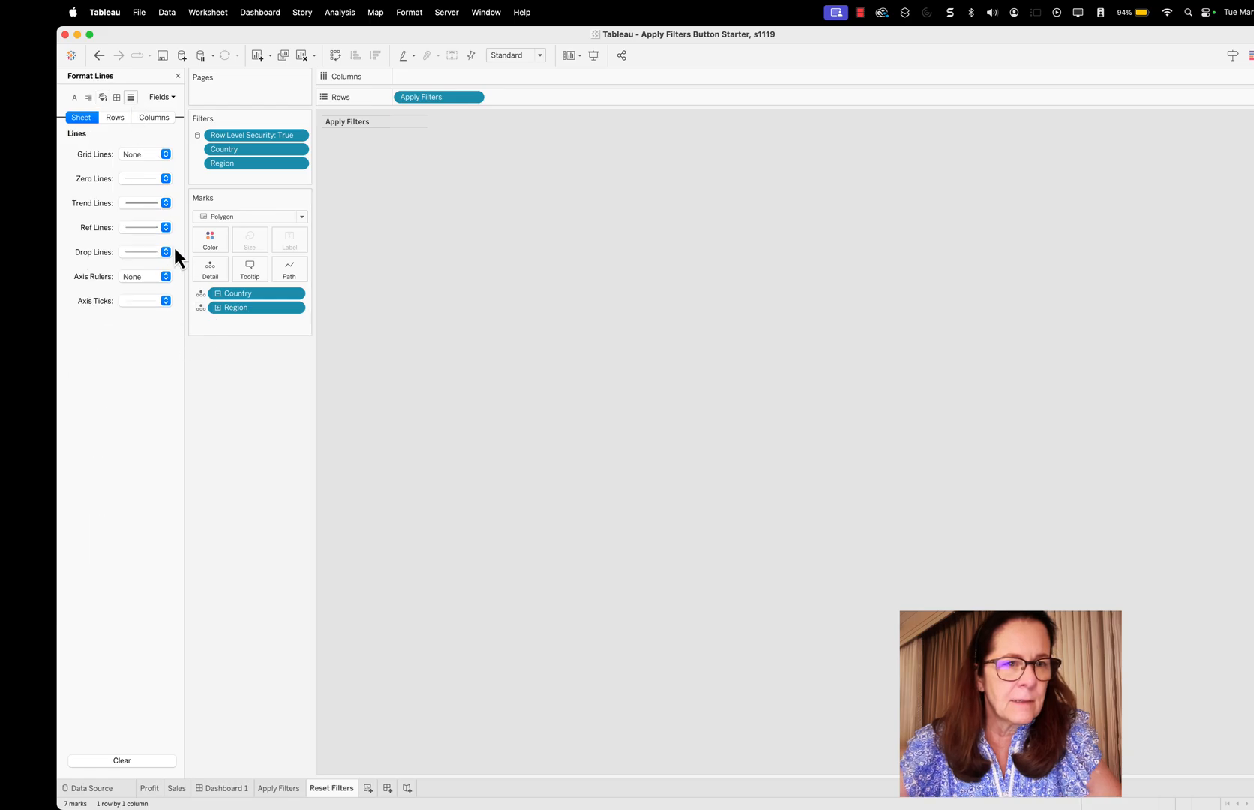
pyautogui.click(118, 97)
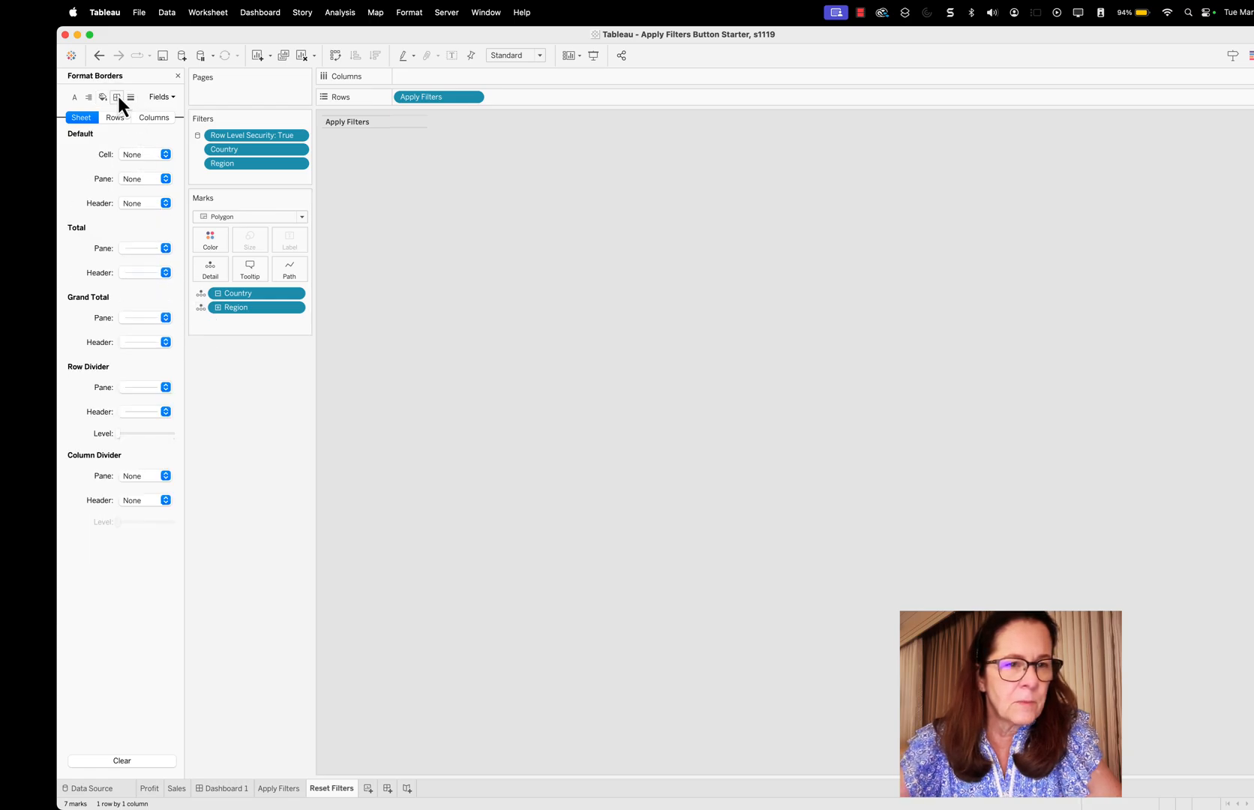
pyautogui.click(166, 387)
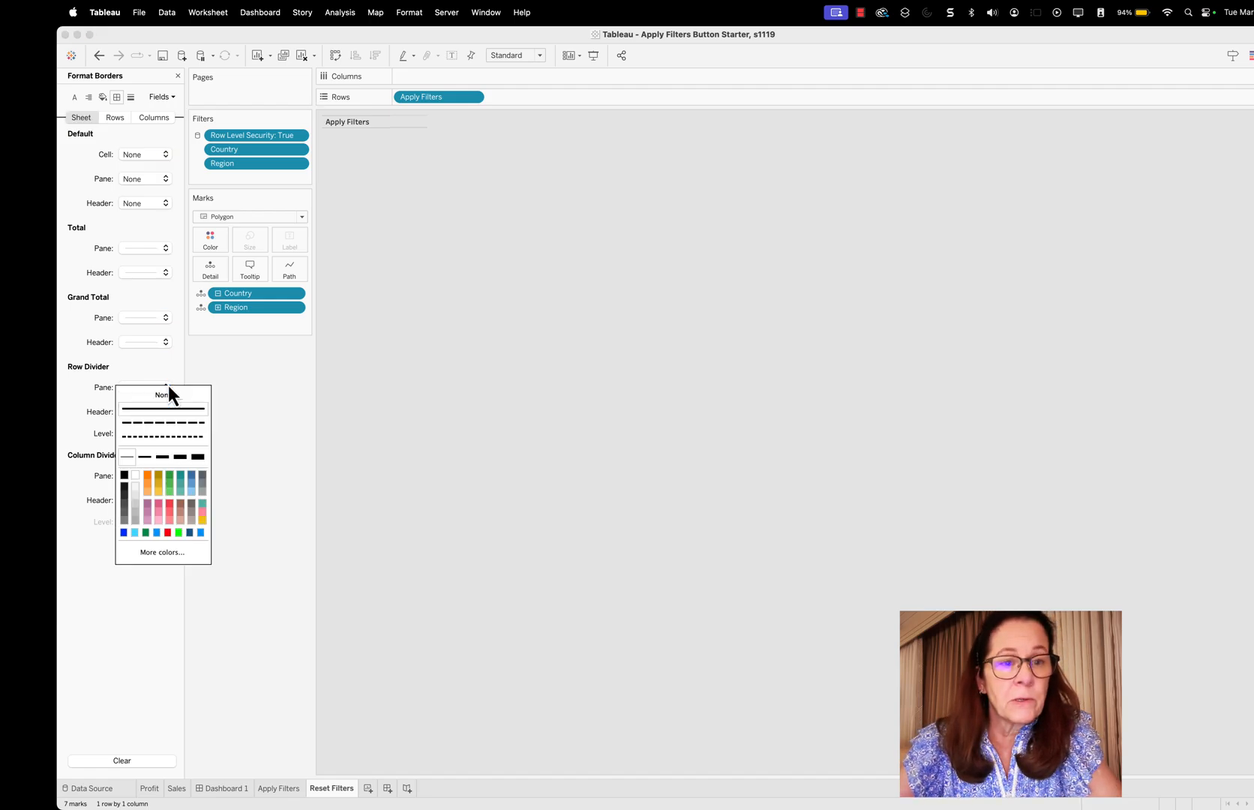
pyautogui.click(166, 396)
pyautogui.click(204, 367)
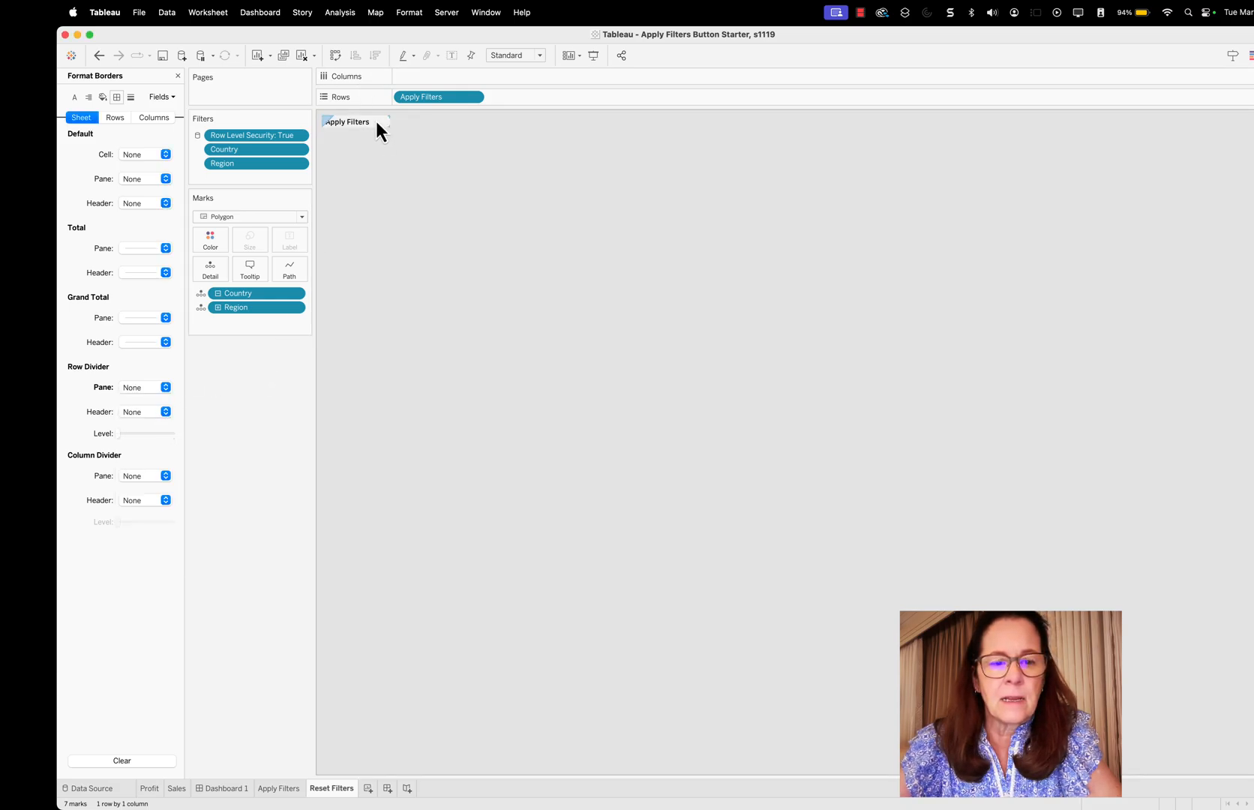
# Remove the row divider pane border from the Apply Filters worksheet by setting it to None
pyautogui.click(287, 791)
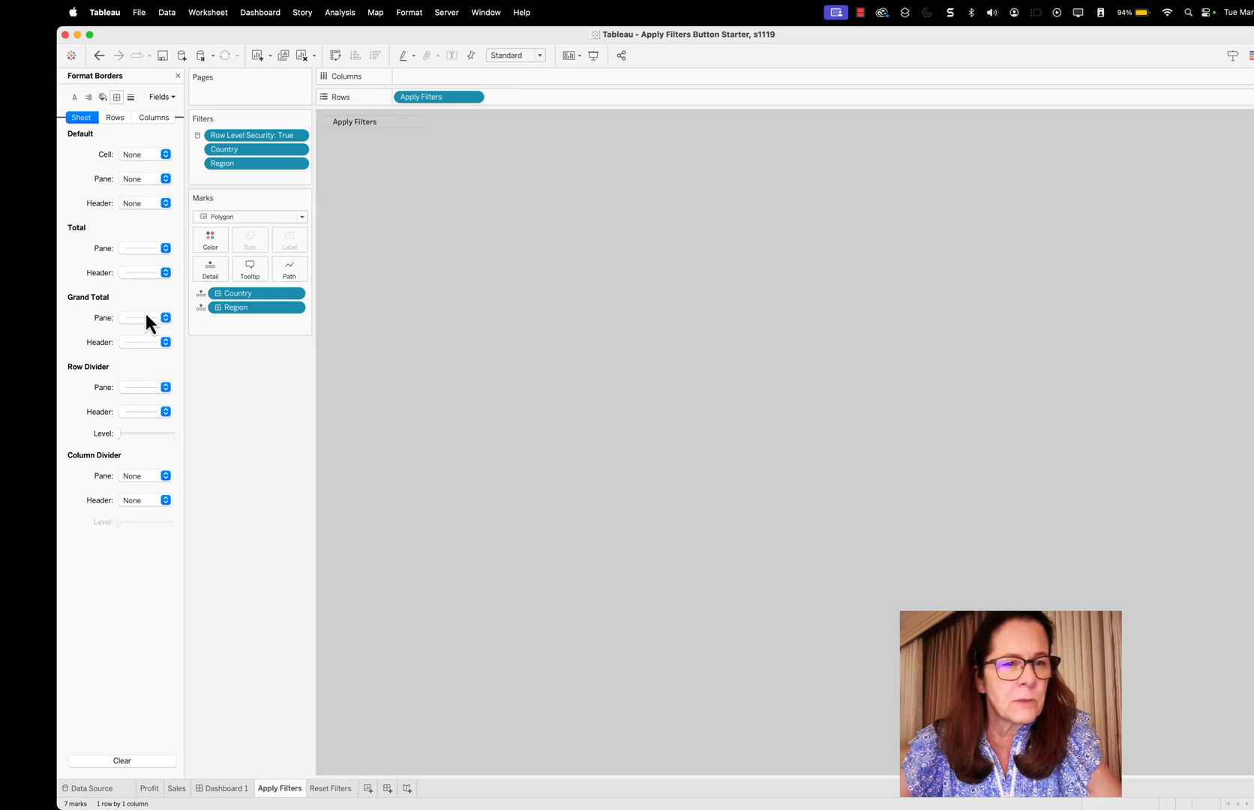
pyautogui.click(167, 387)
pyautogui.click(167, 407)
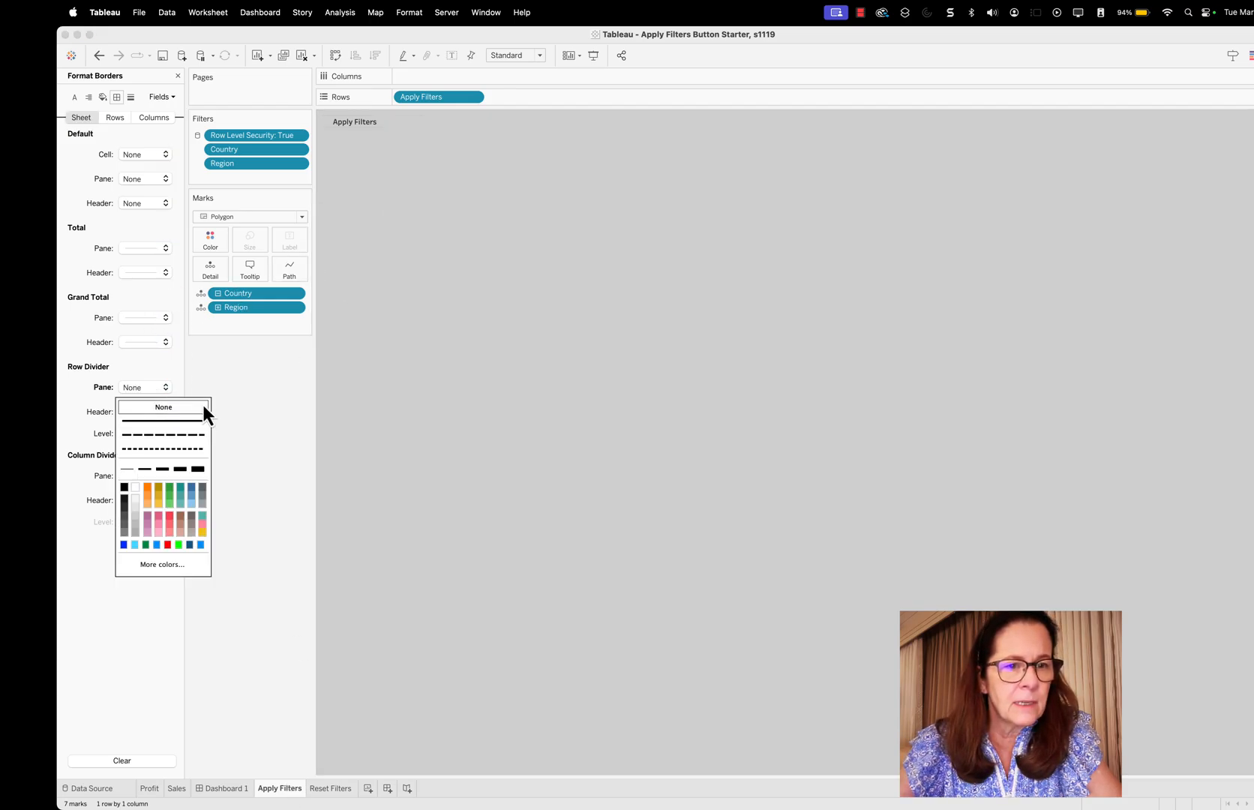
pyautogui.click(201, 407)
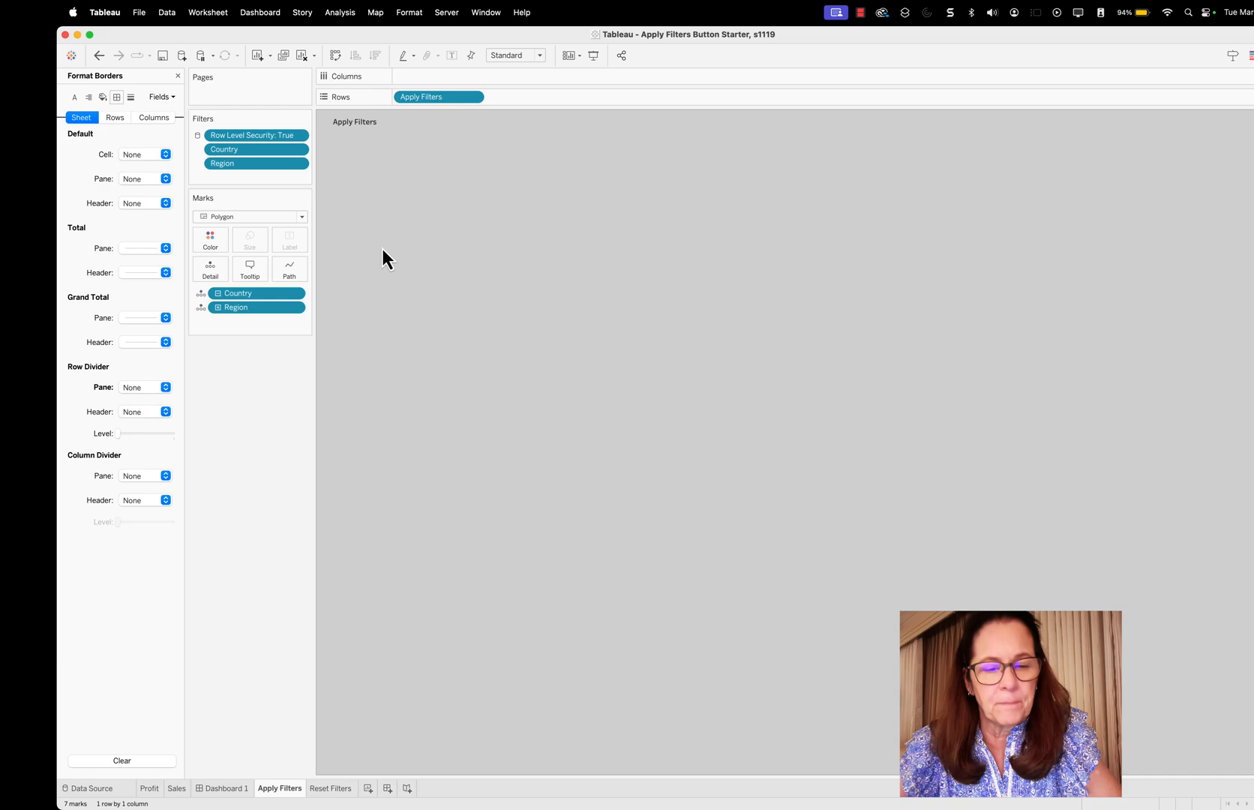
# Add a horizontal container above the Profit and Sales sheets on Dashboard 1 and reduce its height by about half
pyautogui.click(234, 790)
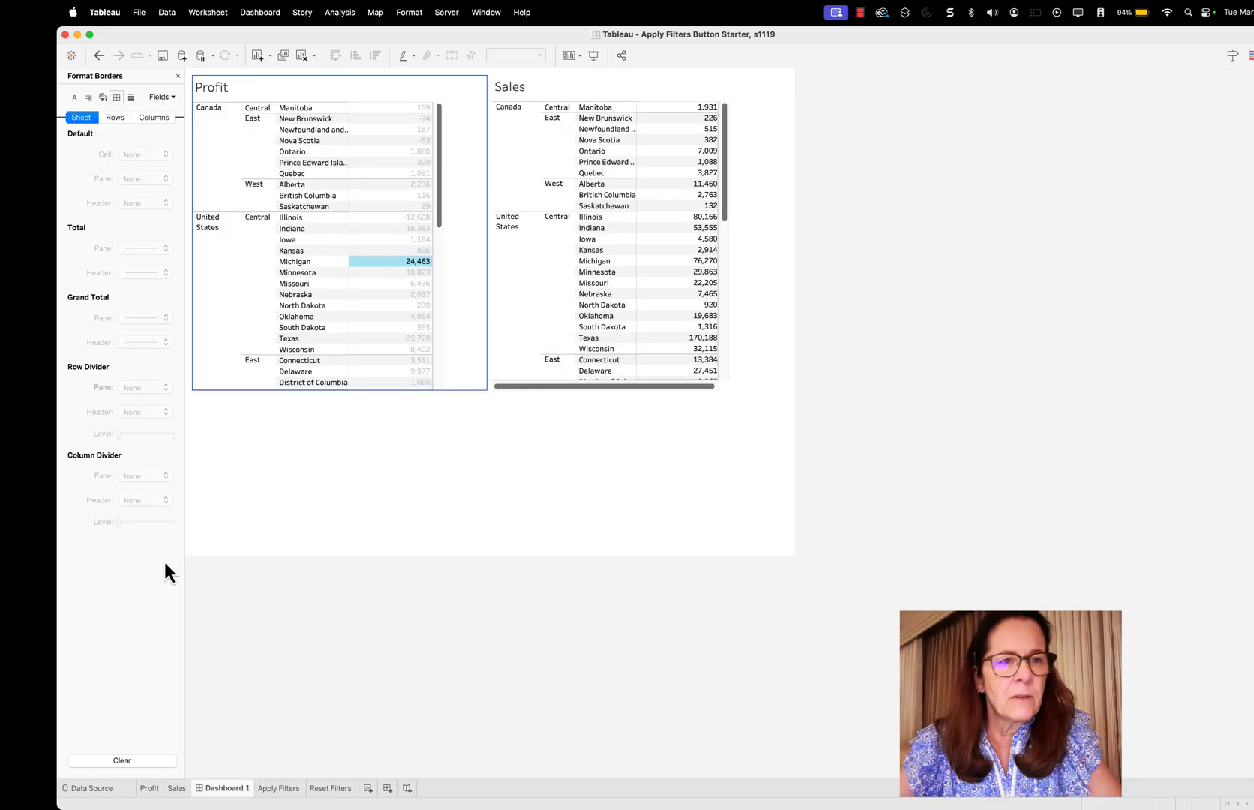
pyautogui.click(177, 75)
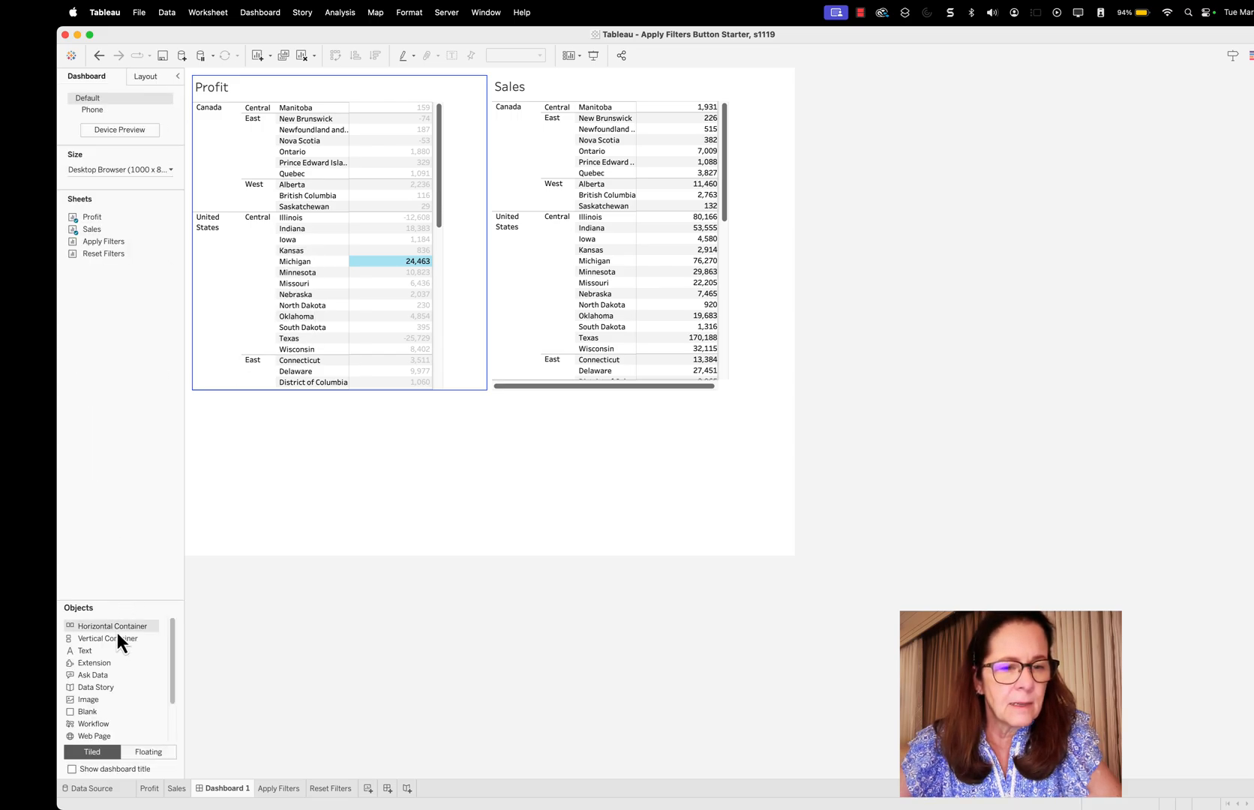
pyautogui.moveTo(99, 630)
pyautogui.mouseDown()
pyautogui.moveTo(401, 175)
pyautogui.moveTo(489, 106)
pyautogui.moveTo(496, 79)
pyautogui.moveTo(485, 75)
pyautogui.mouseUp()
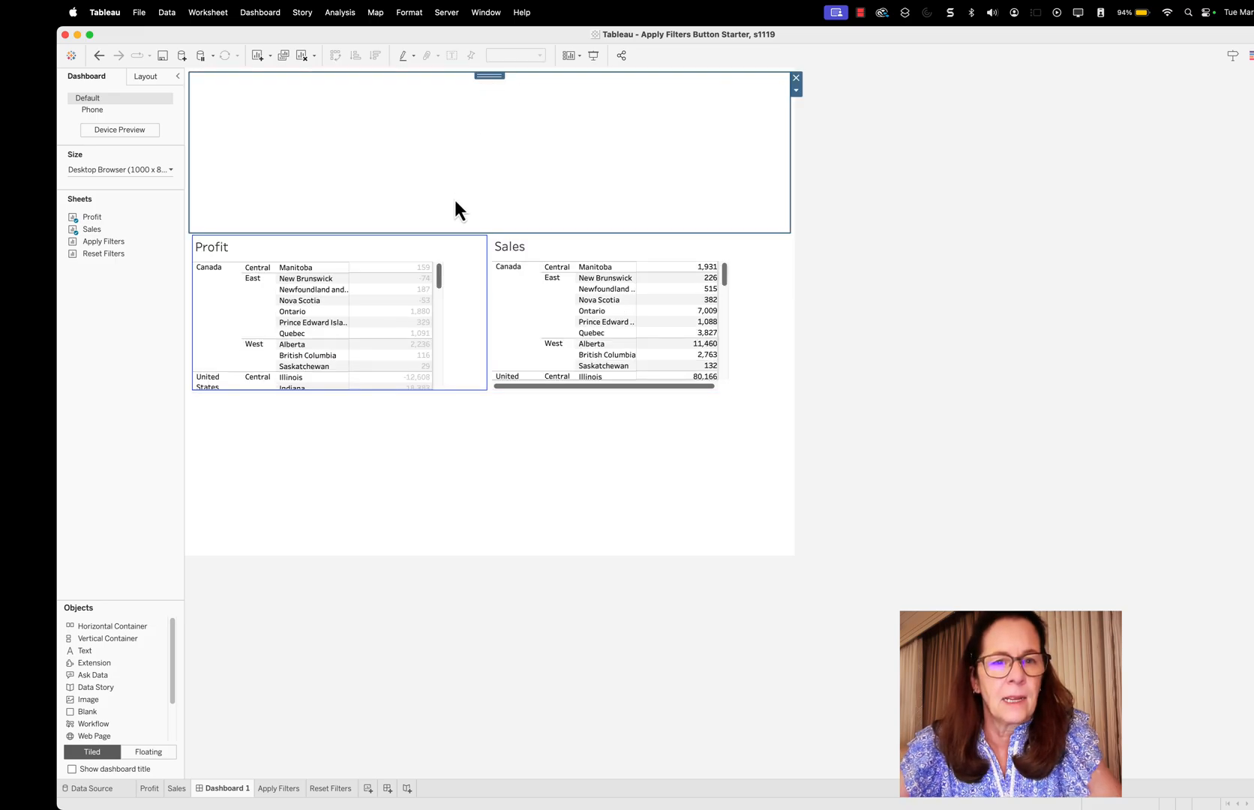
pyautogui.moveTo(459, 231); pyautogui.dragTo(459, 151)
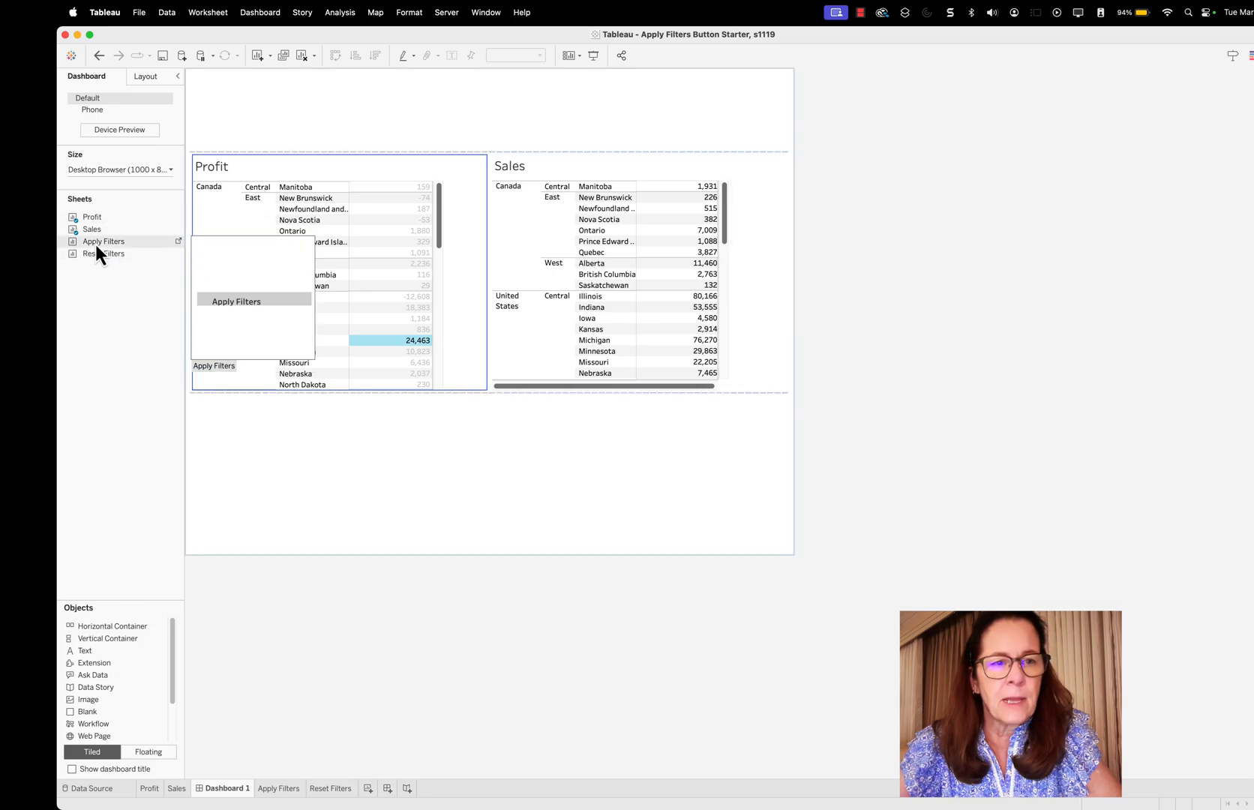
# Place the Apply Filters and Reset Filters sheets side by side in the horizontal container, with Reset Filters to the right of Apply Filters
pyautogui.moveTo(95, 244)
pyautogui.mouseDown()
pyautogui.moveTo(271, 99)
pyautogui.moveTo(282, 103)
pyautogui.mouseUp()
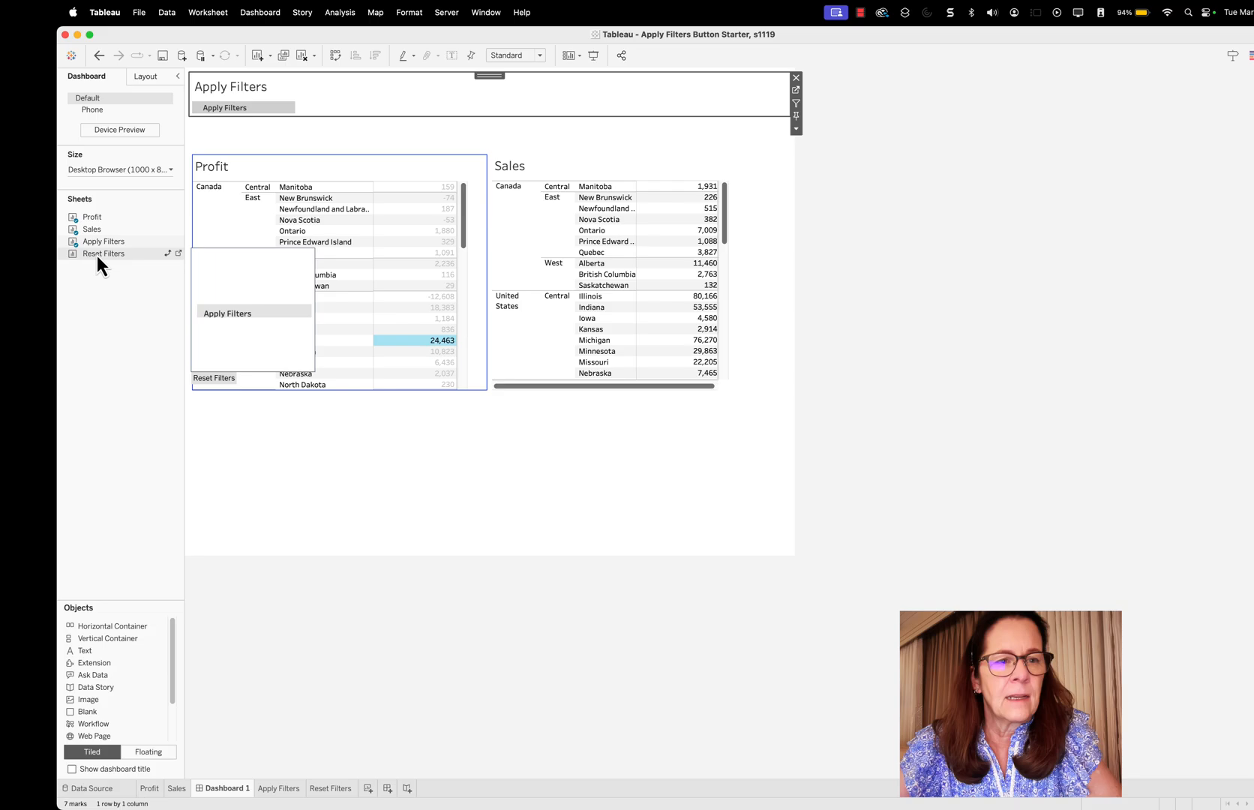
pyautogui.moveTo(97, 255); pyautogui.dragTo(703, 133)
pyautogui.click(796, 129)
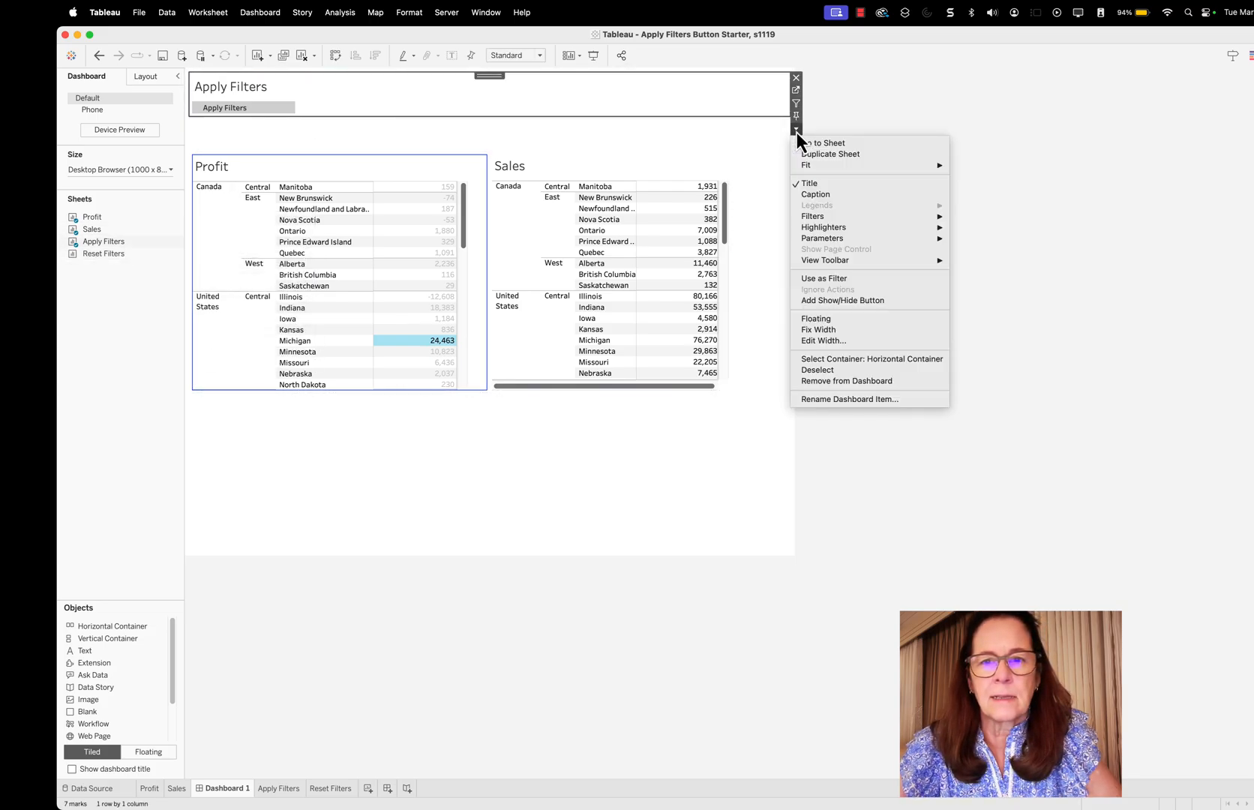
pyautogui.click(844, 358)
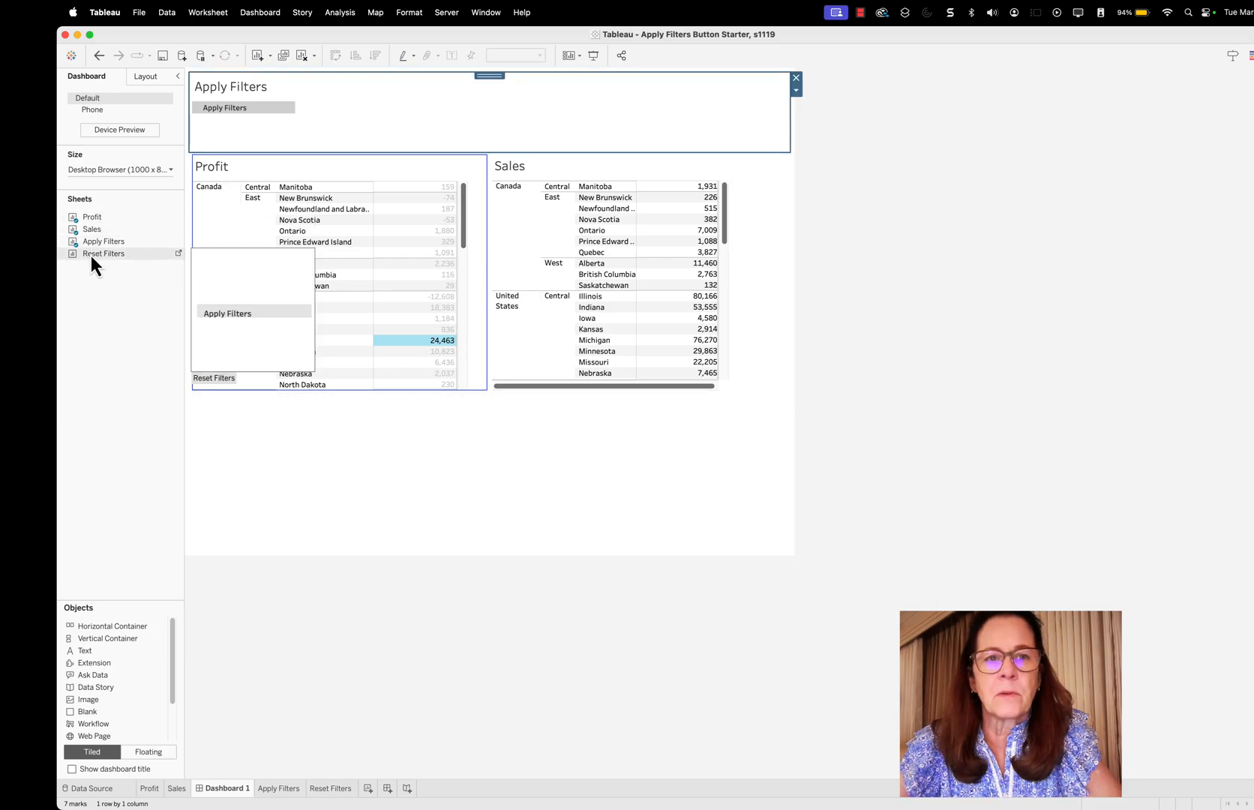
pyautogui.moveTo(91, 255); pyautogui.dragTo(228, 95)
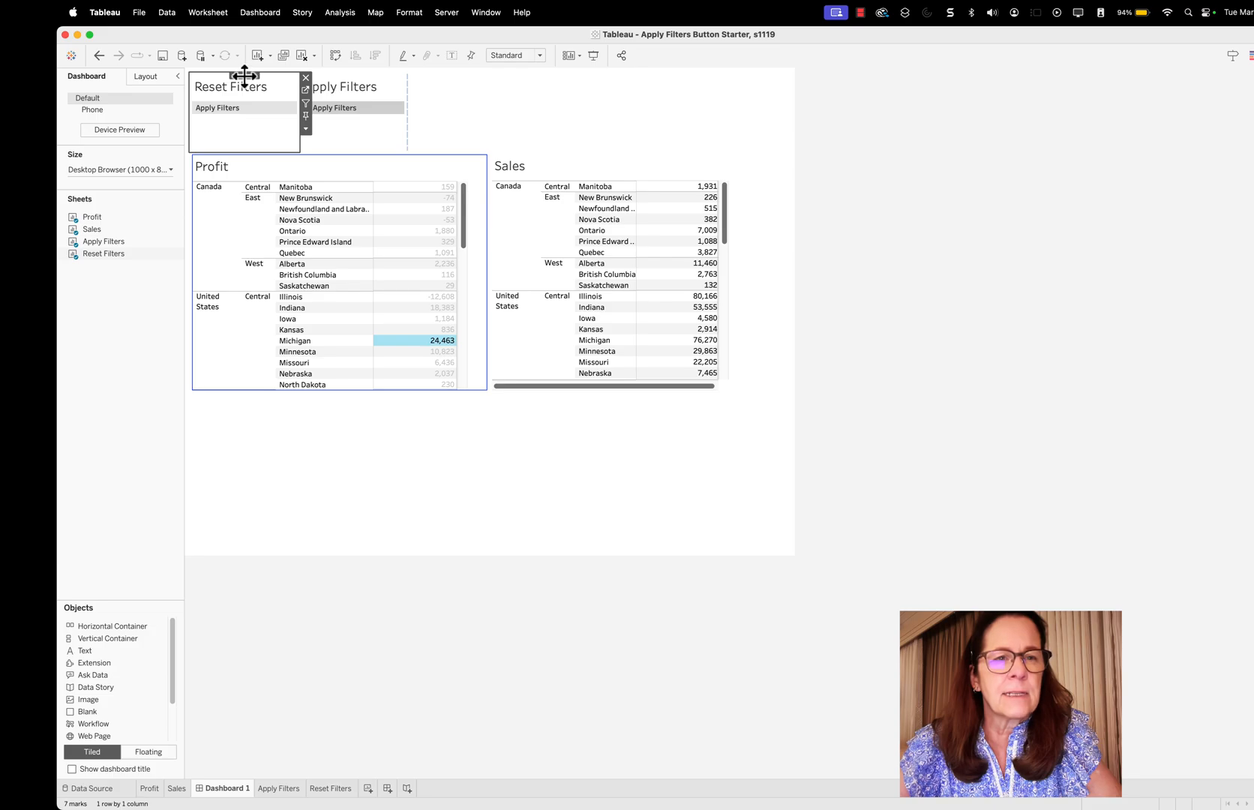
pyautogui.moveTo(244, 75); pyautogui.dragTo(399, 103)
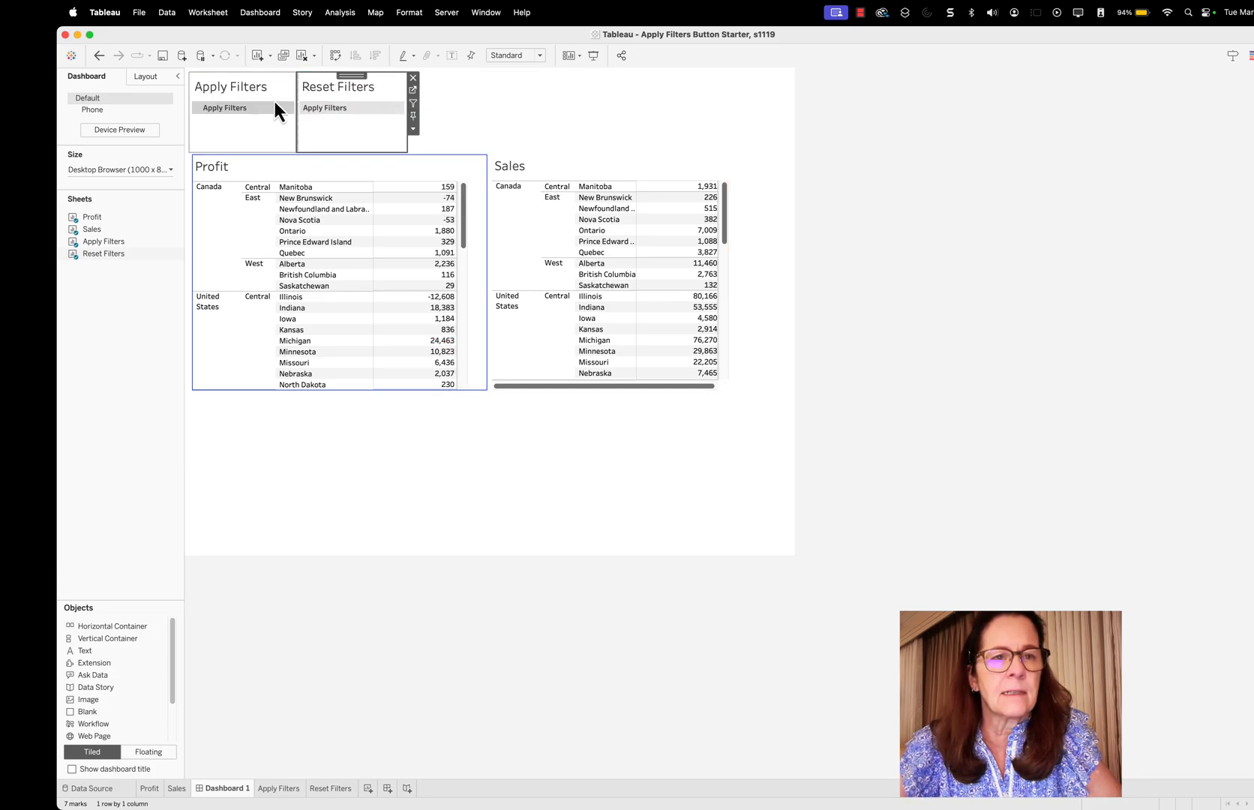
# Show the Country filter of the Apply Filters sheet and move it into the horizontal container beside Reset Filters
pyautogui.click(272, 138)
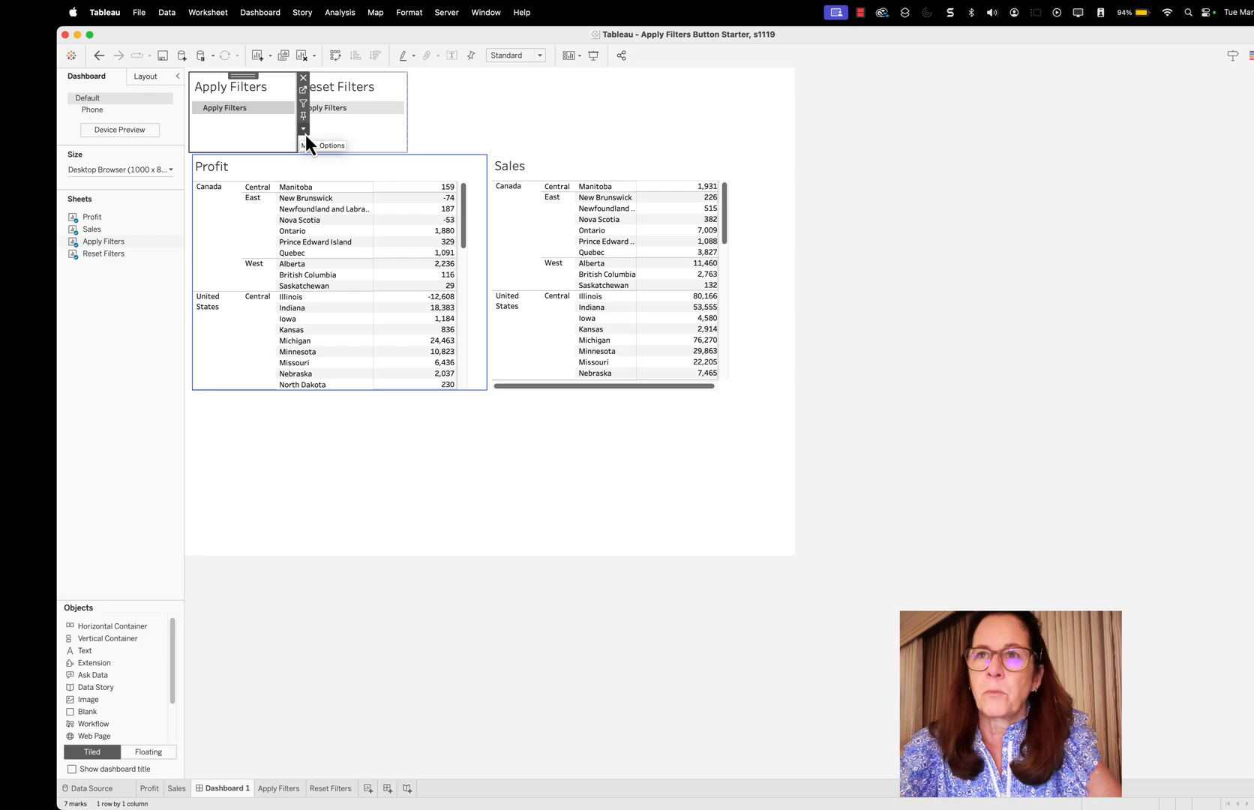
pyautogui.click(304, 131)
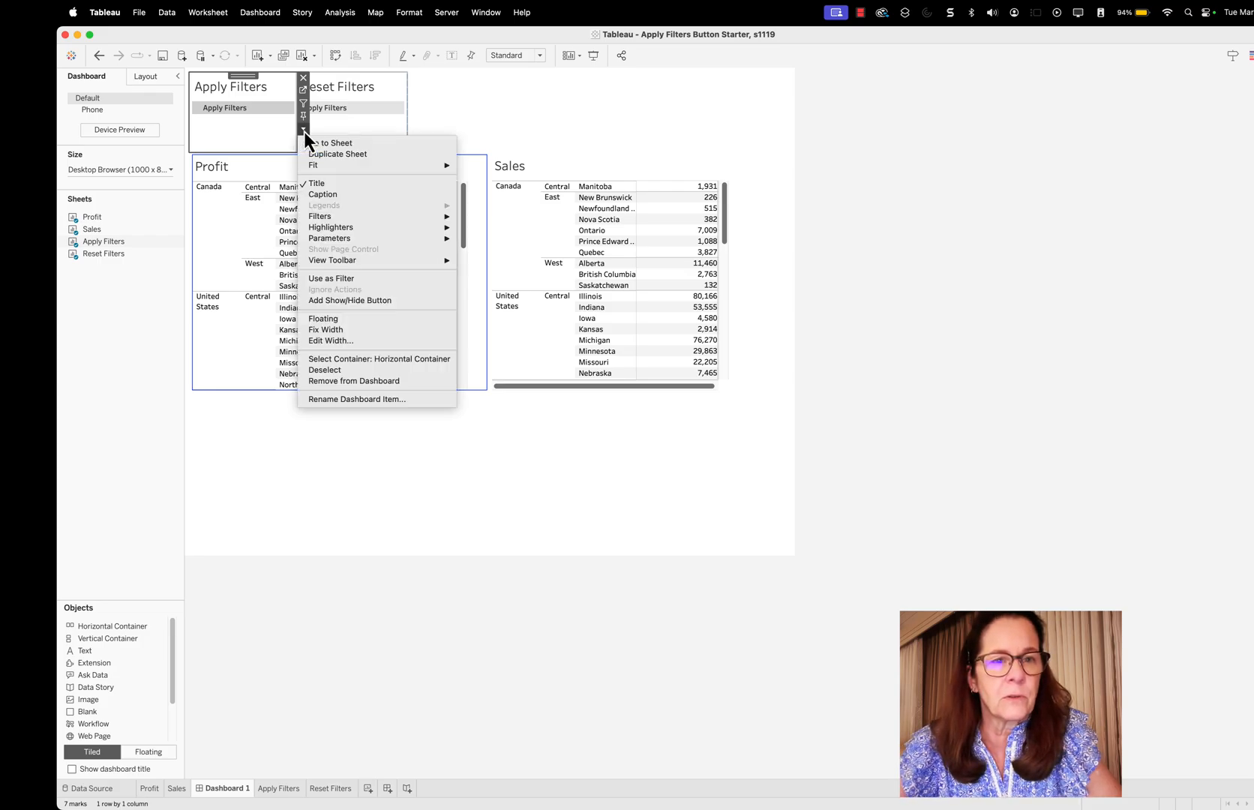
pyautogui.moveTo(356, 228)
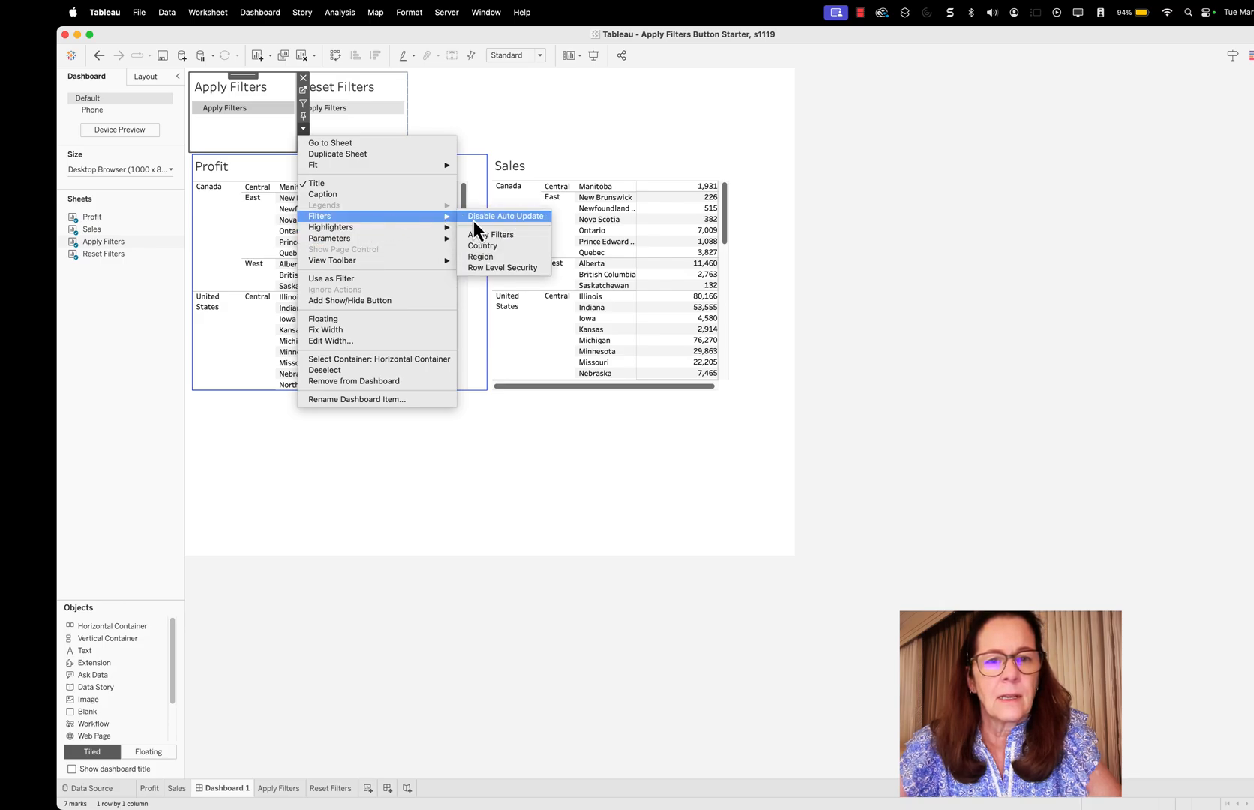
pyautogui.click(492, 247)
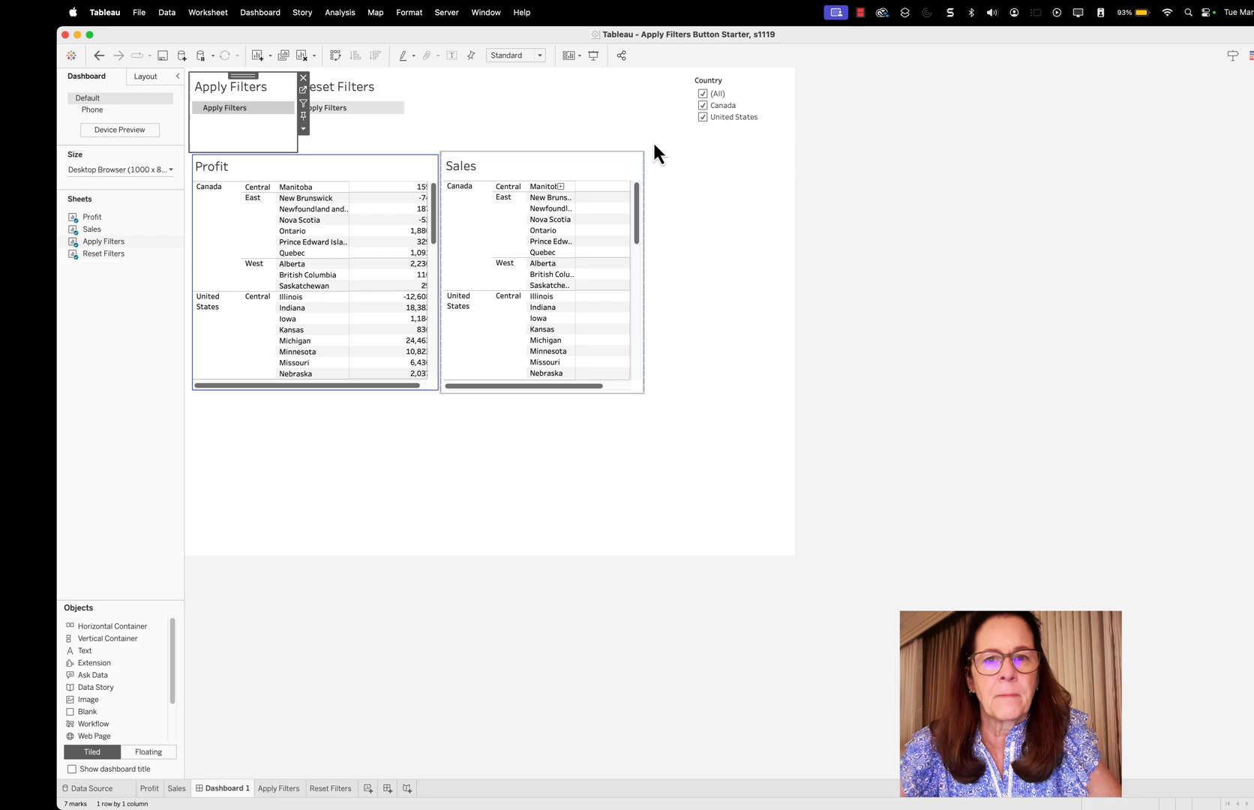
pyautogui.click(760, 83)
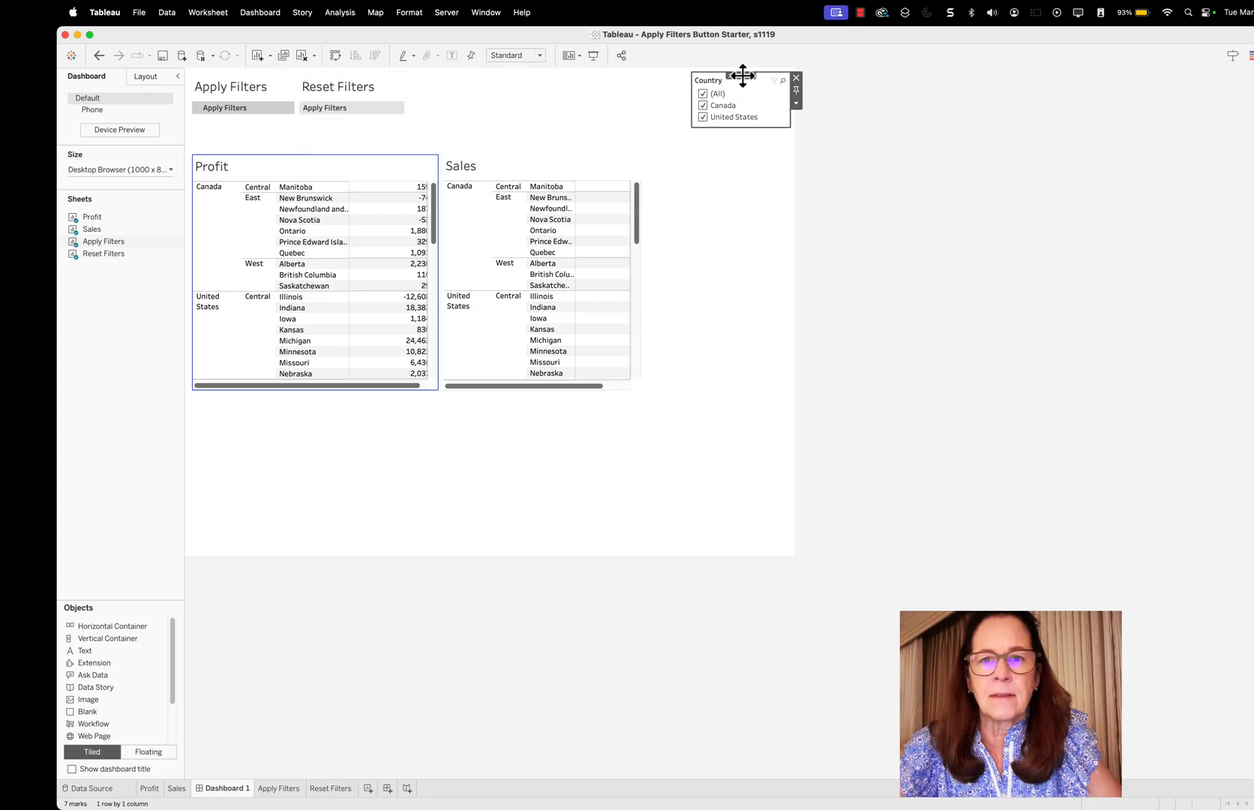
pyautogui.moveTo(730, 77); pyautogui.dragTo(416, 98)
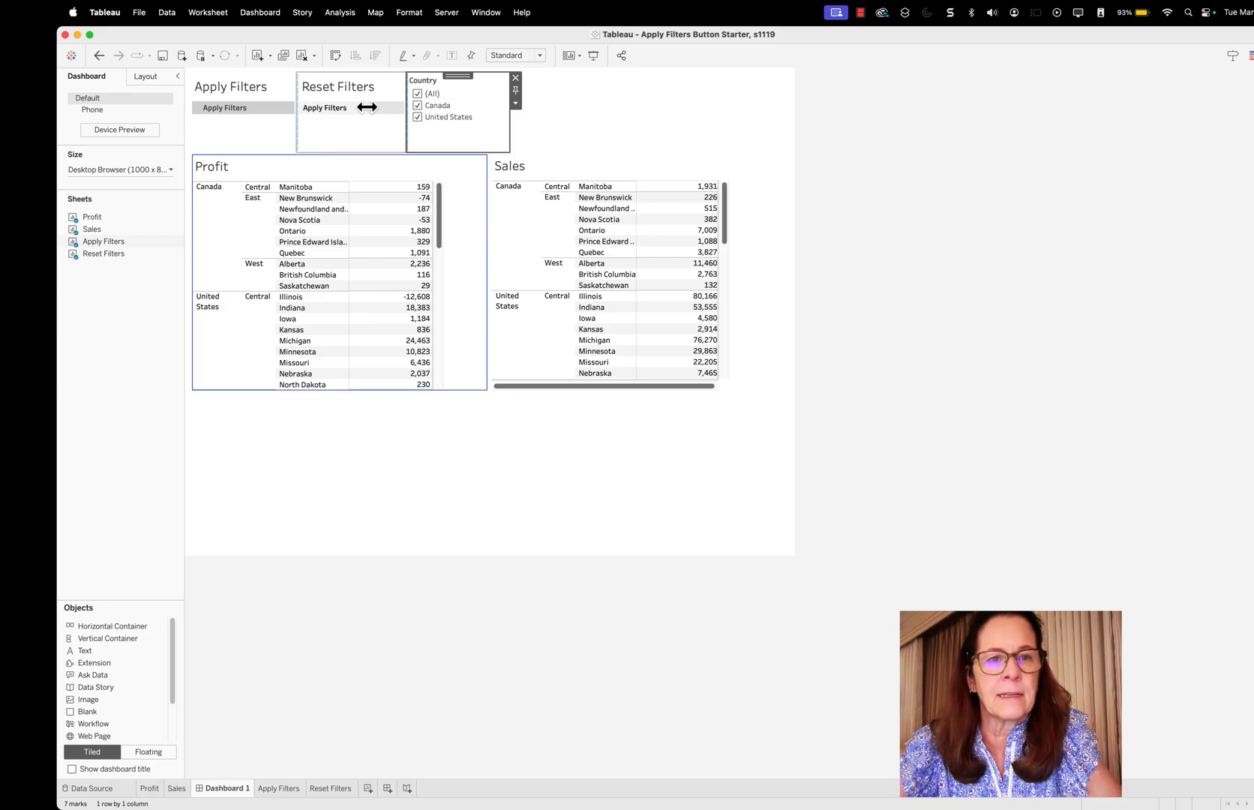
# Show the Region filter of the Apply Filters sheet on the dashboard
pyautogui.click(277, 120)
pyautogui.click(302, 130)
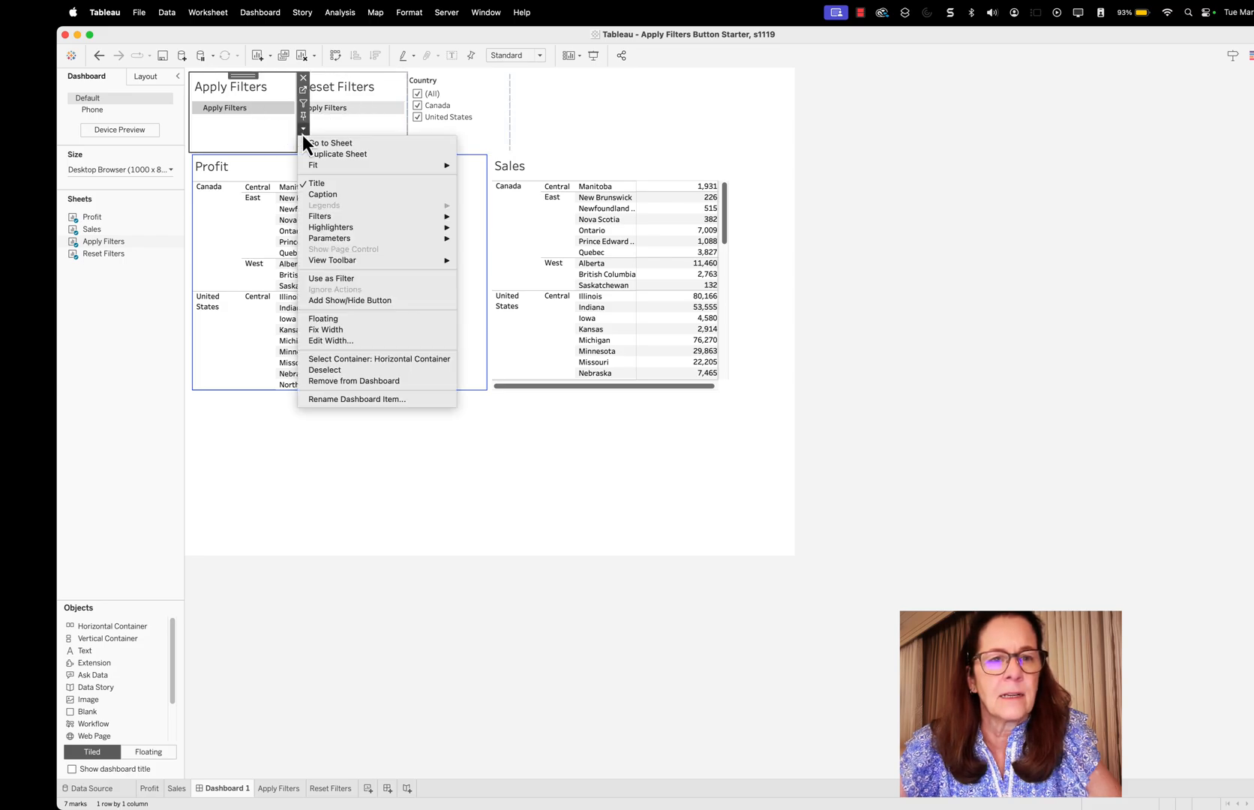
pyautogui.moveTo(346, 262)
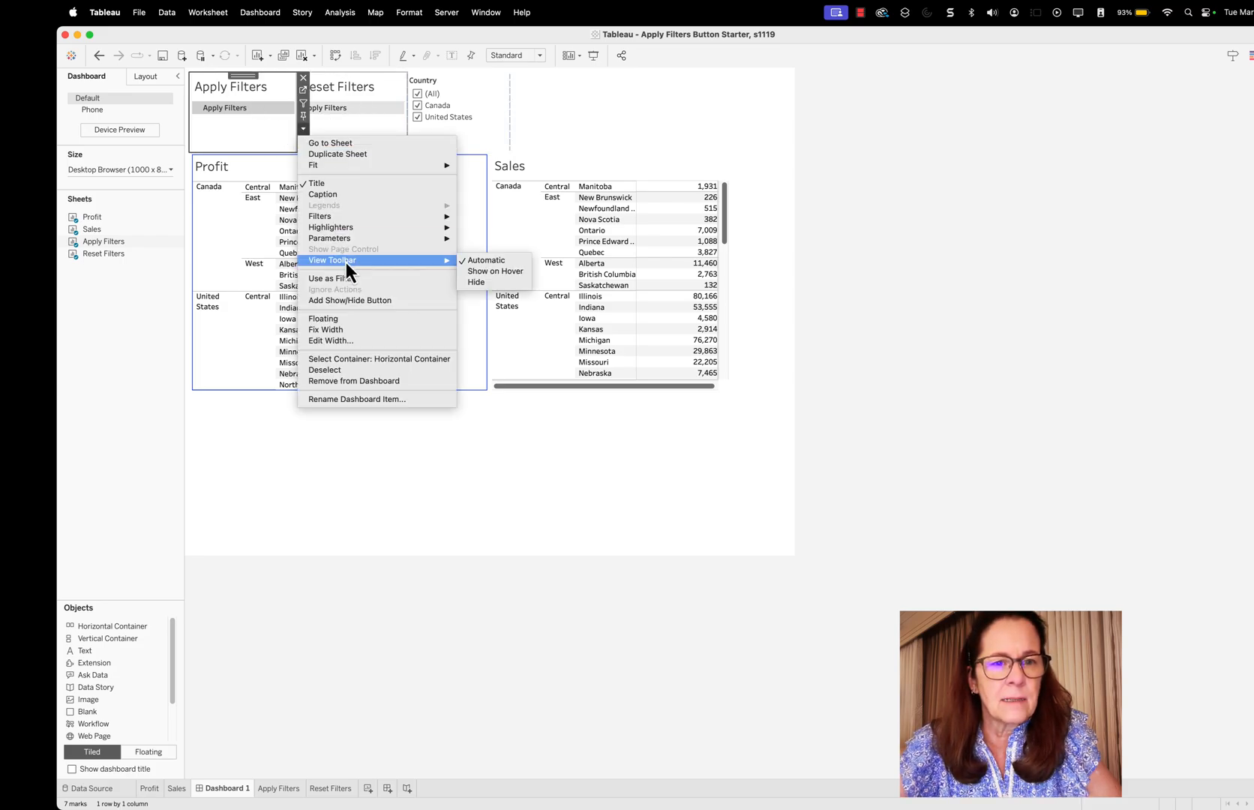
pyautogui.moveTo(394, 230)
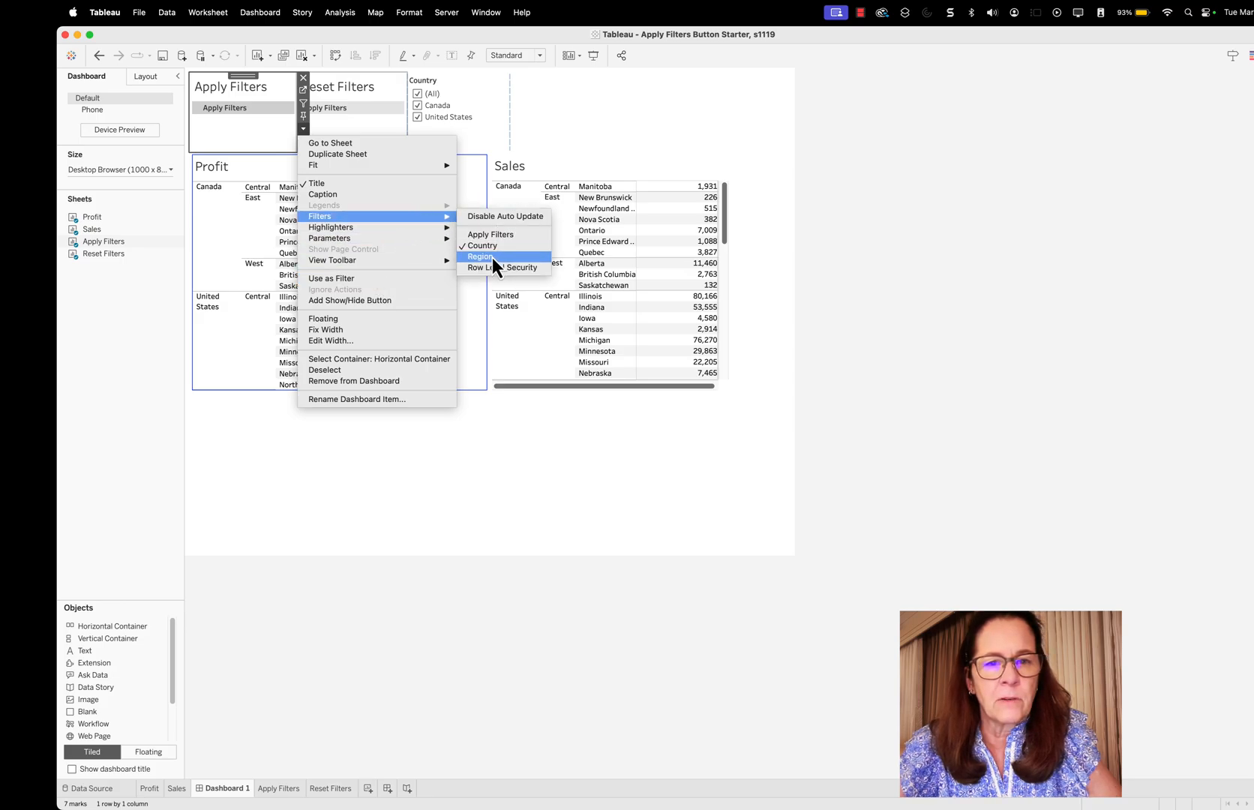
pyautogui.click(493, 259)
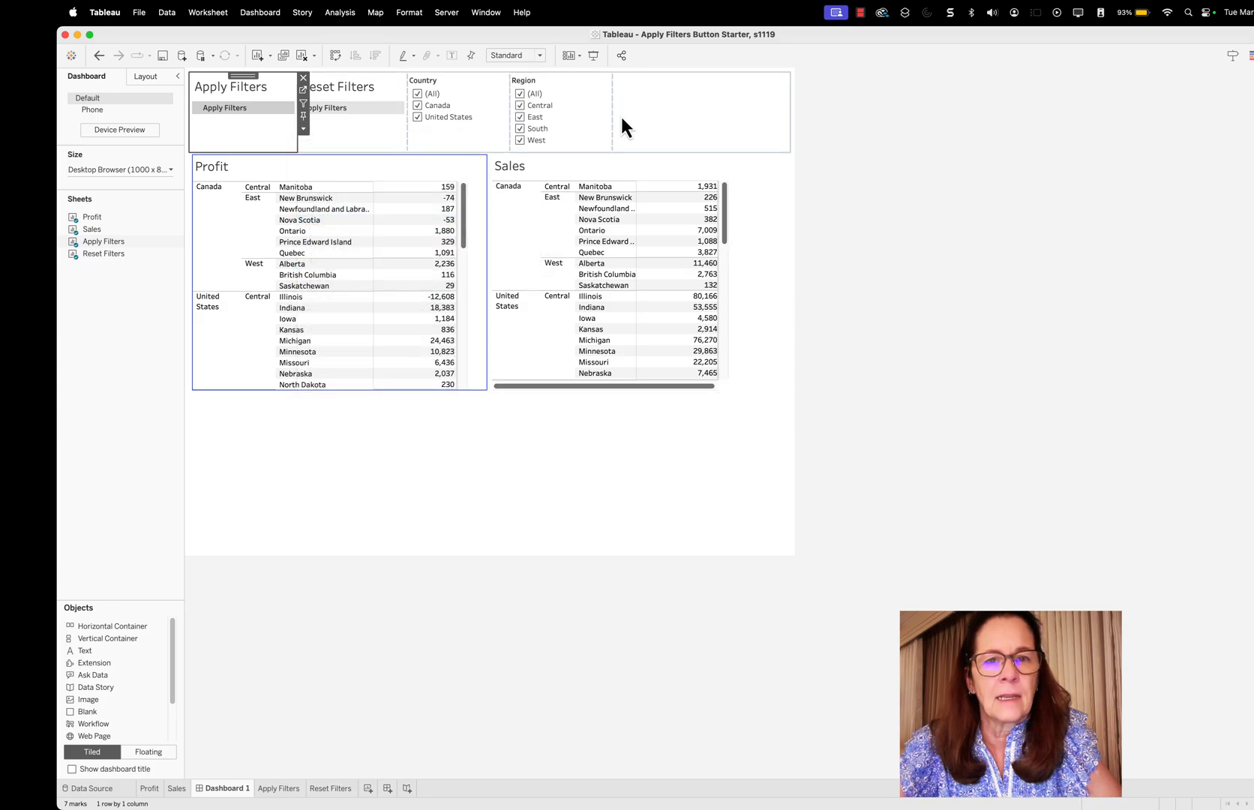
# Change both the Country and Region filters to the Multiple Values (dropdown) display
pyautogui.click(462, 128)
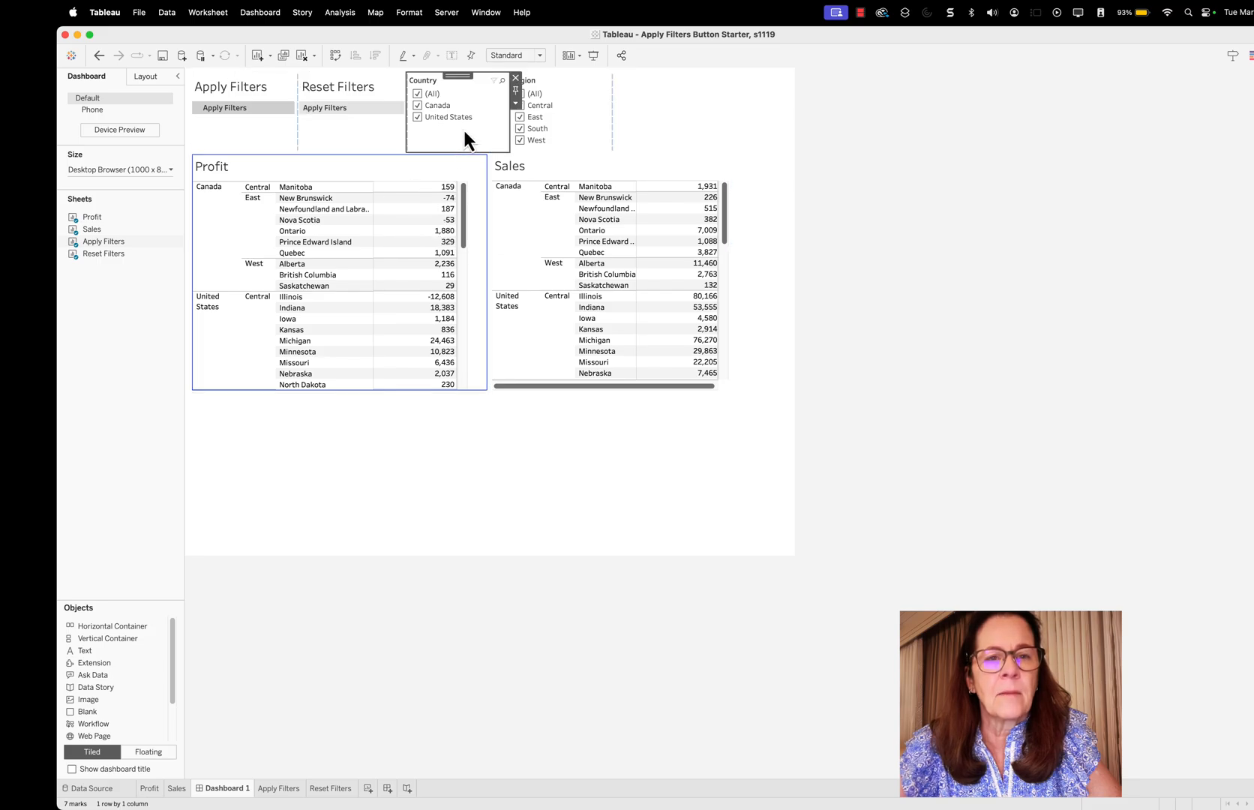
pyautogui.click(516, 105)
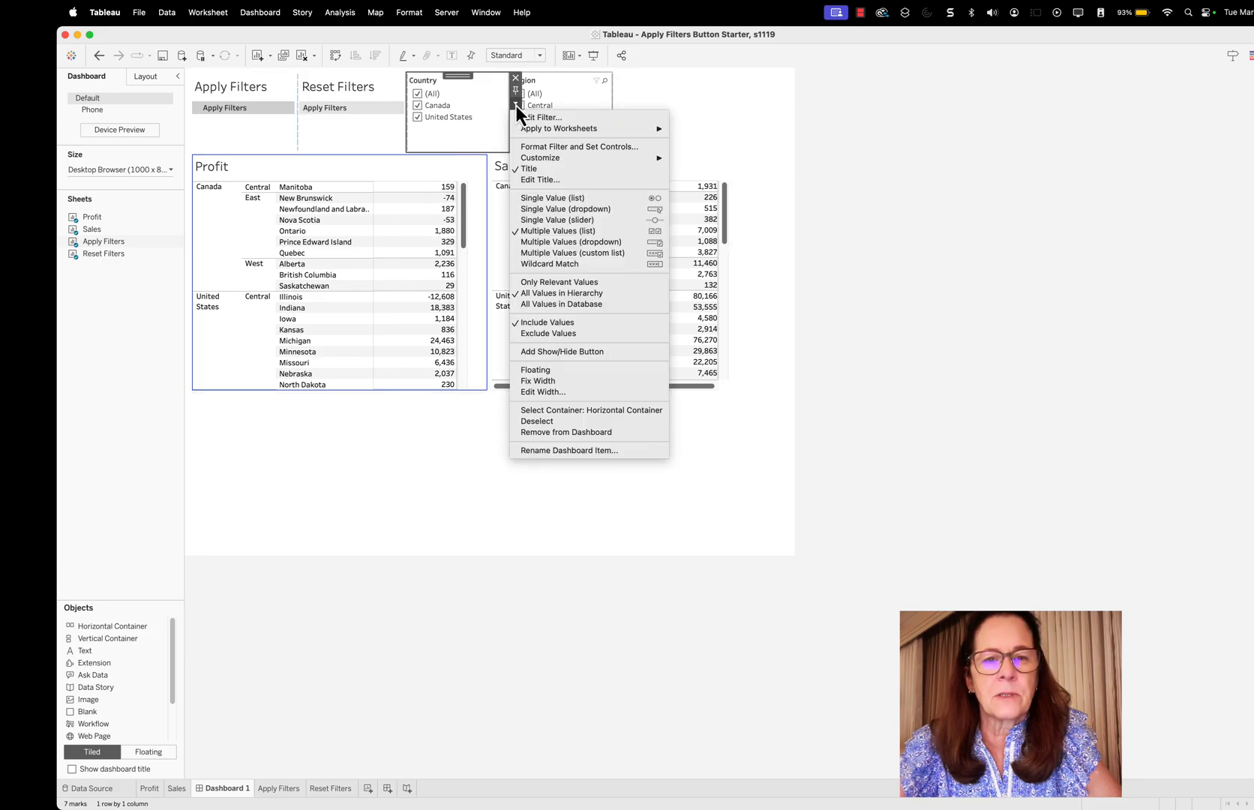
pyautogui.click(572, 246)
pyautogui.click(581, 97)
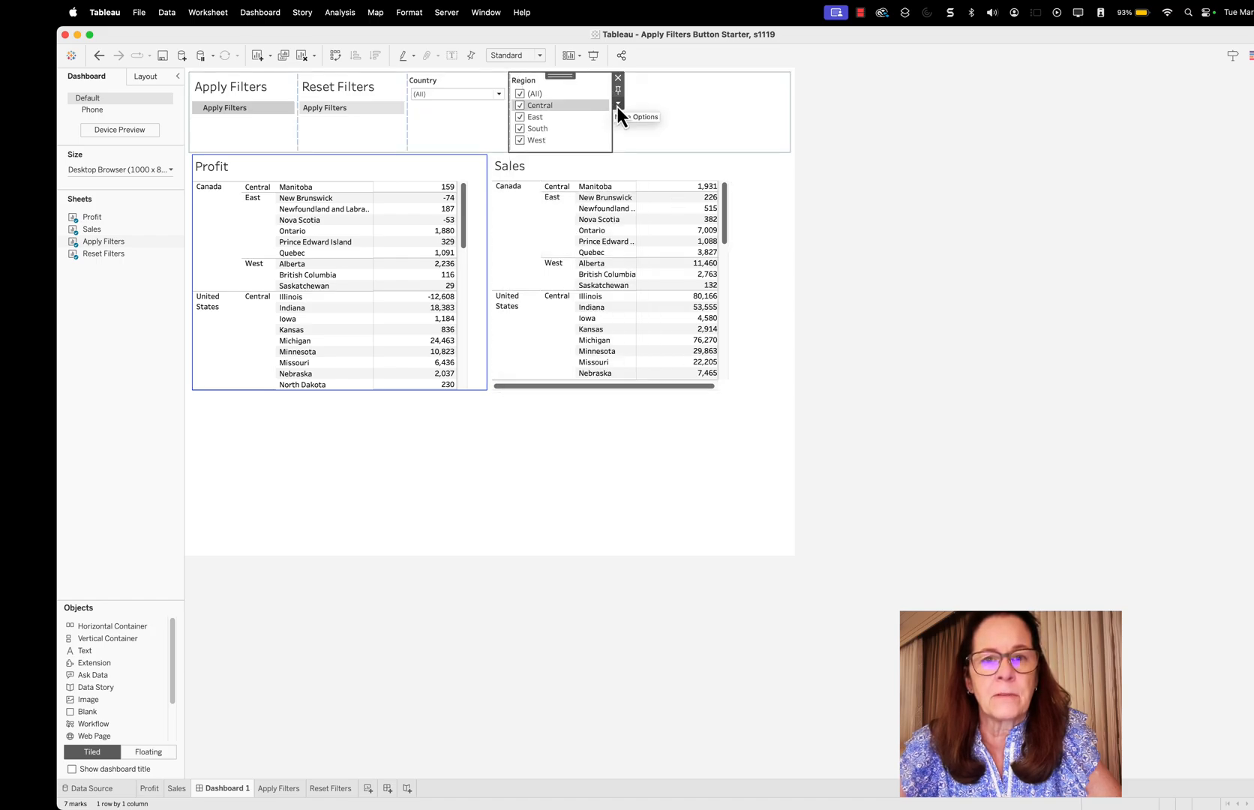
pyautogui.click(617, 106)
pyautogui.click(677, 243)
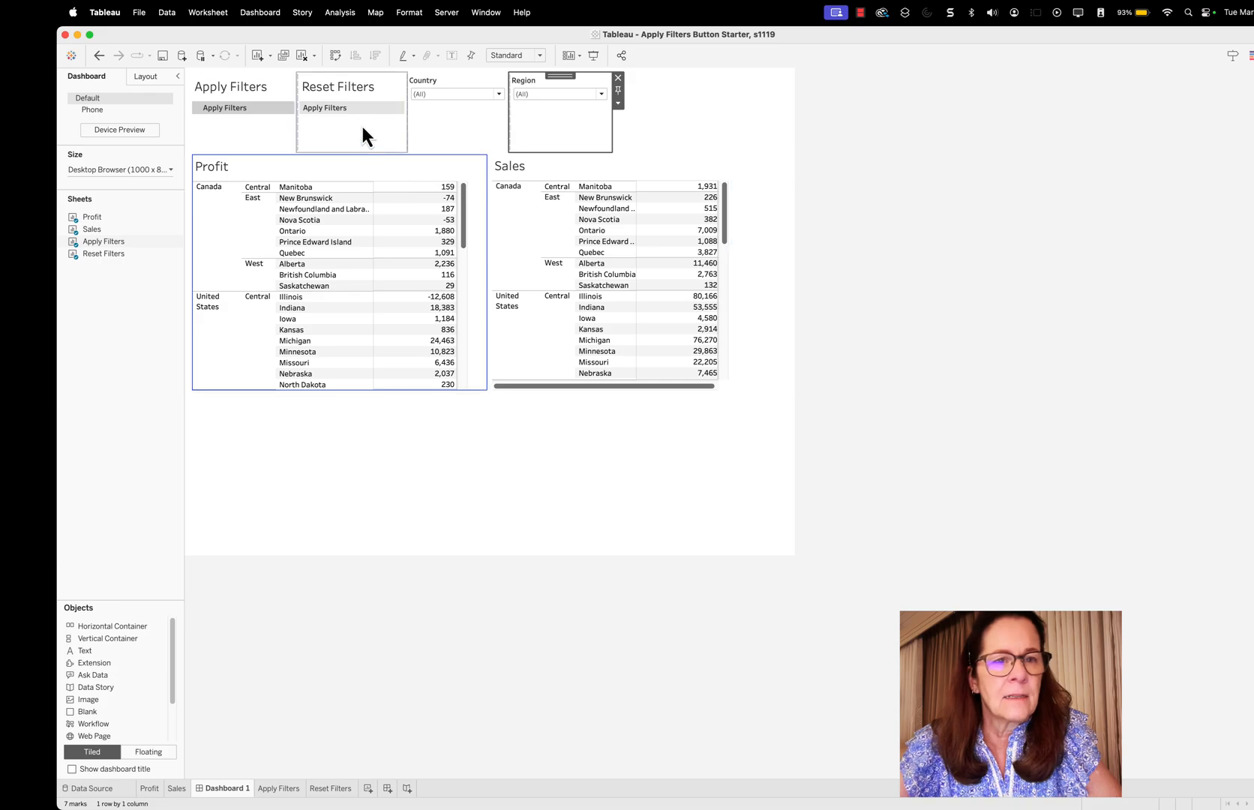
# Hide the titles of the Reset Filters and Apply Filters sheets on the dashboard
pyautogui.click(342, 89)
pyautogui.rightClick(343, 89)
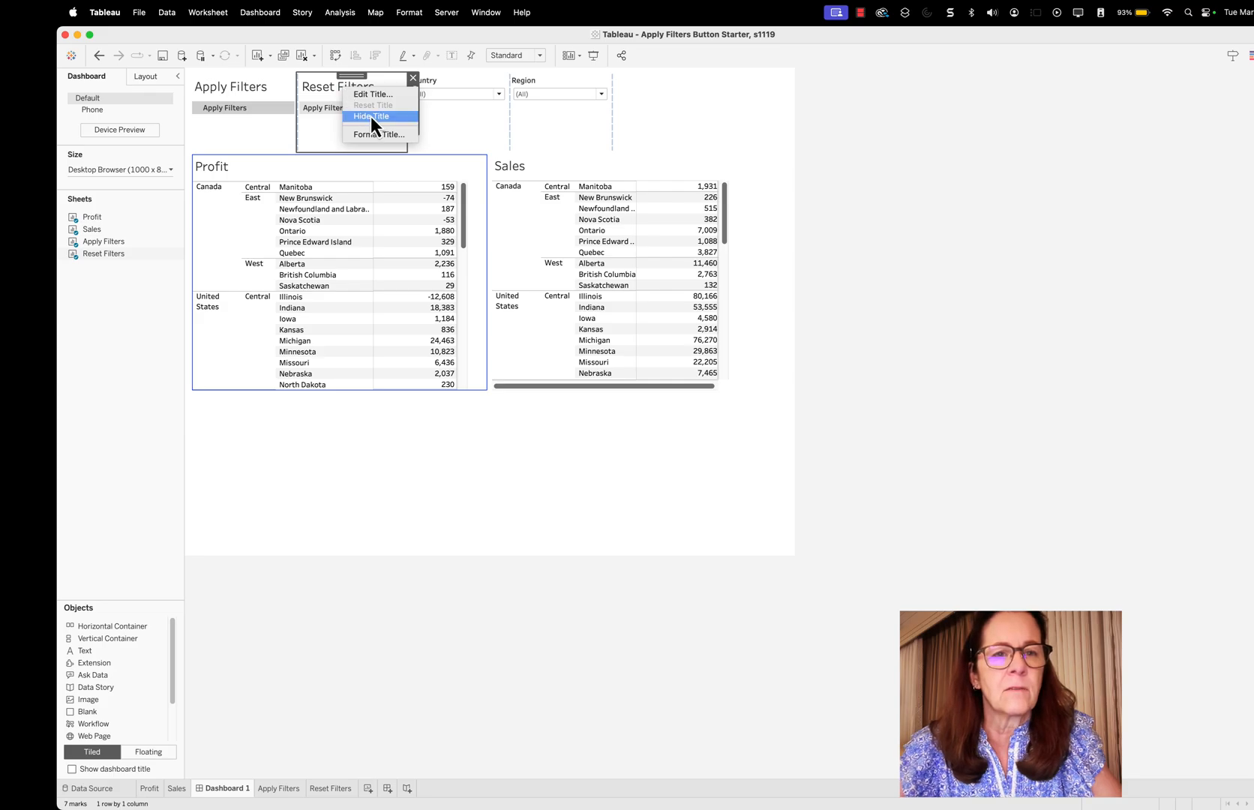
pyautogui.click(370, 116)
pyautogui.click(247, 86)
pyautogui.rightClick(238, 83)
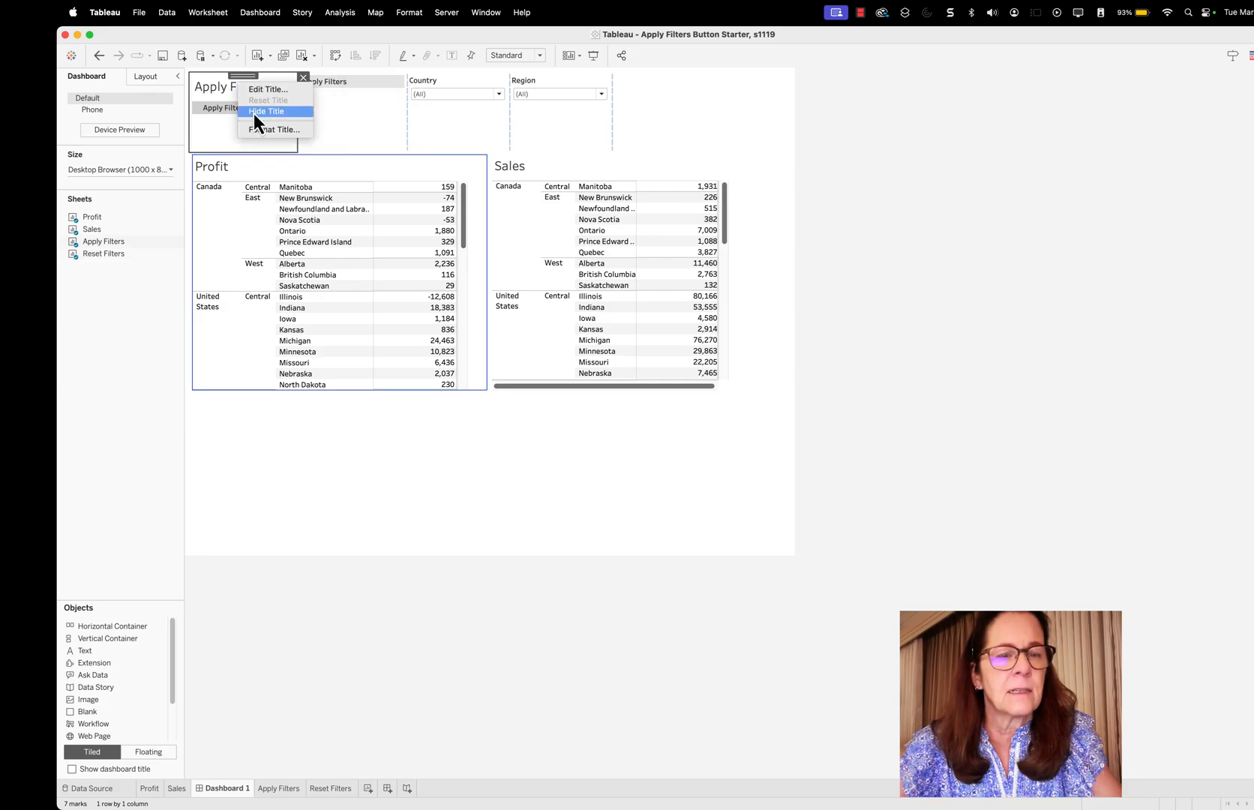
pyautogui.click(253, 114)
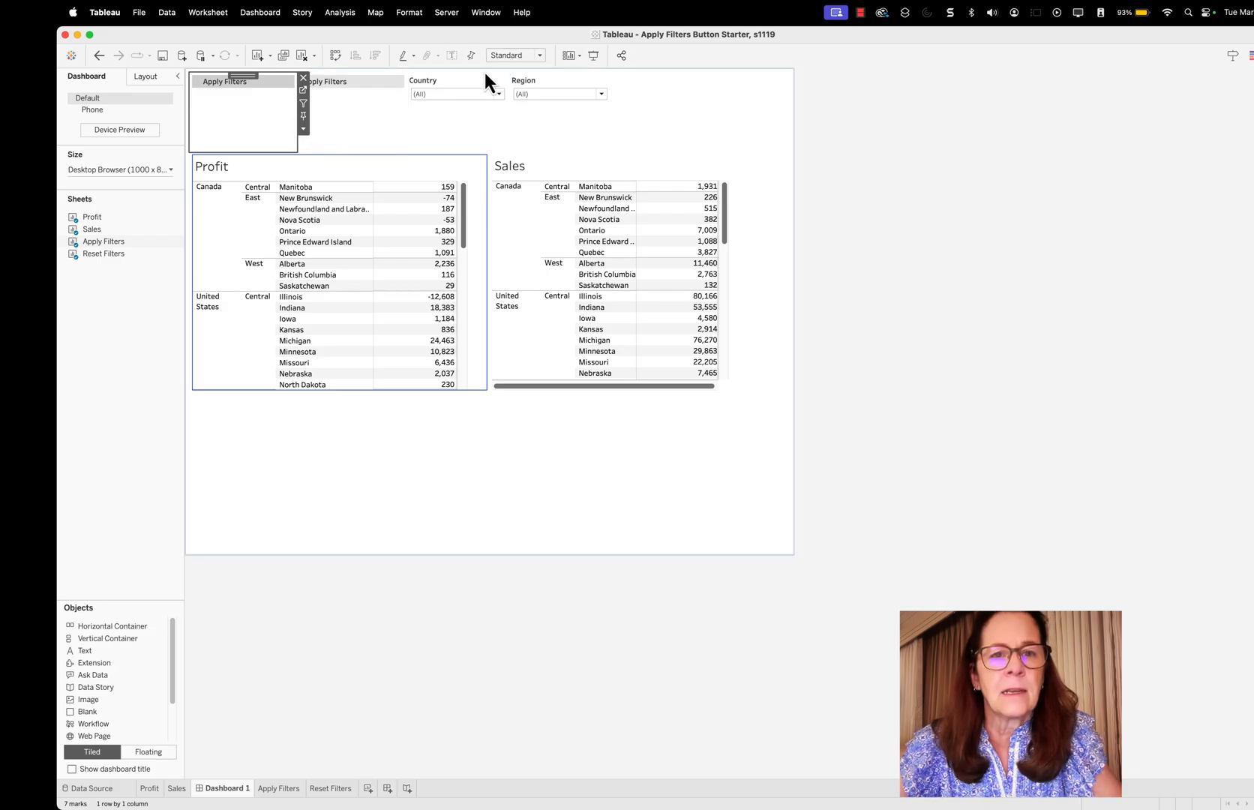
# Set the fit of the Apply Filters and Reset Filters sheets to Entire View
pyautogui.click(540, 55)
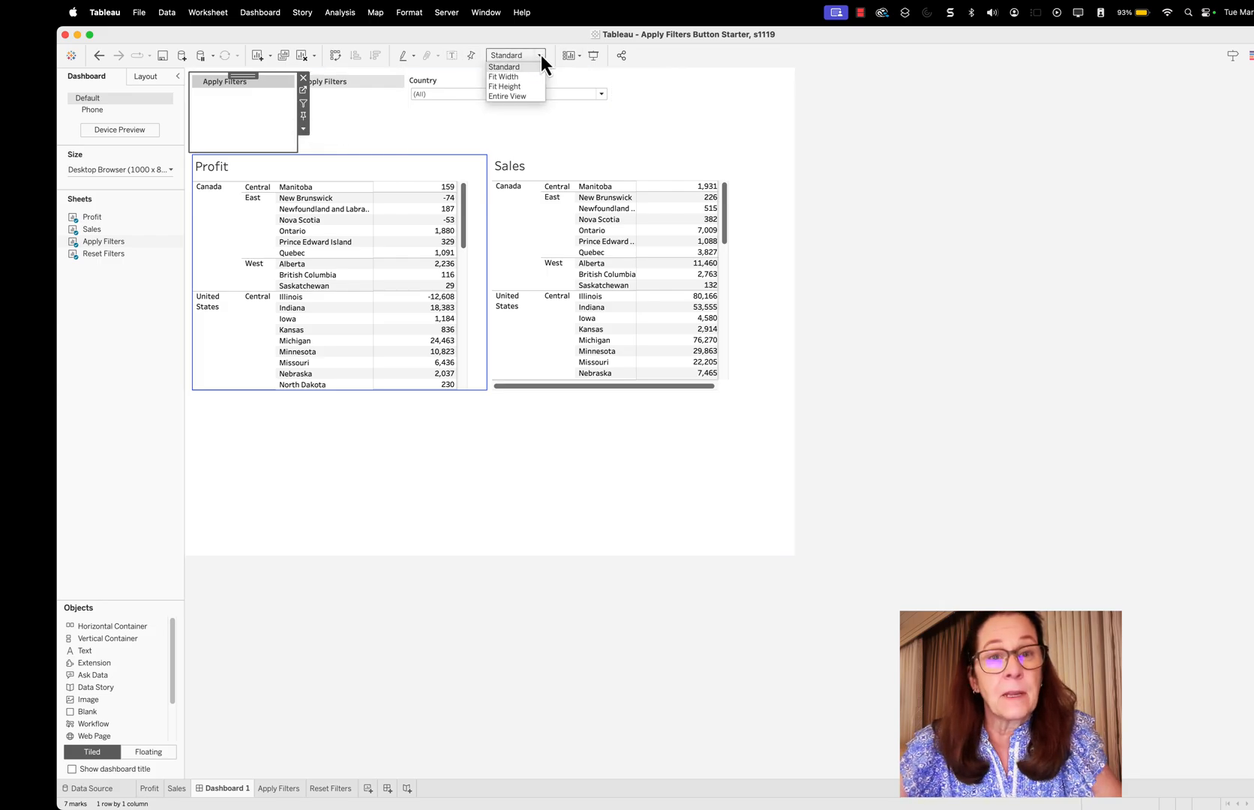
pyautogui.click(524, 98)
pyautogui.click(532, 105)
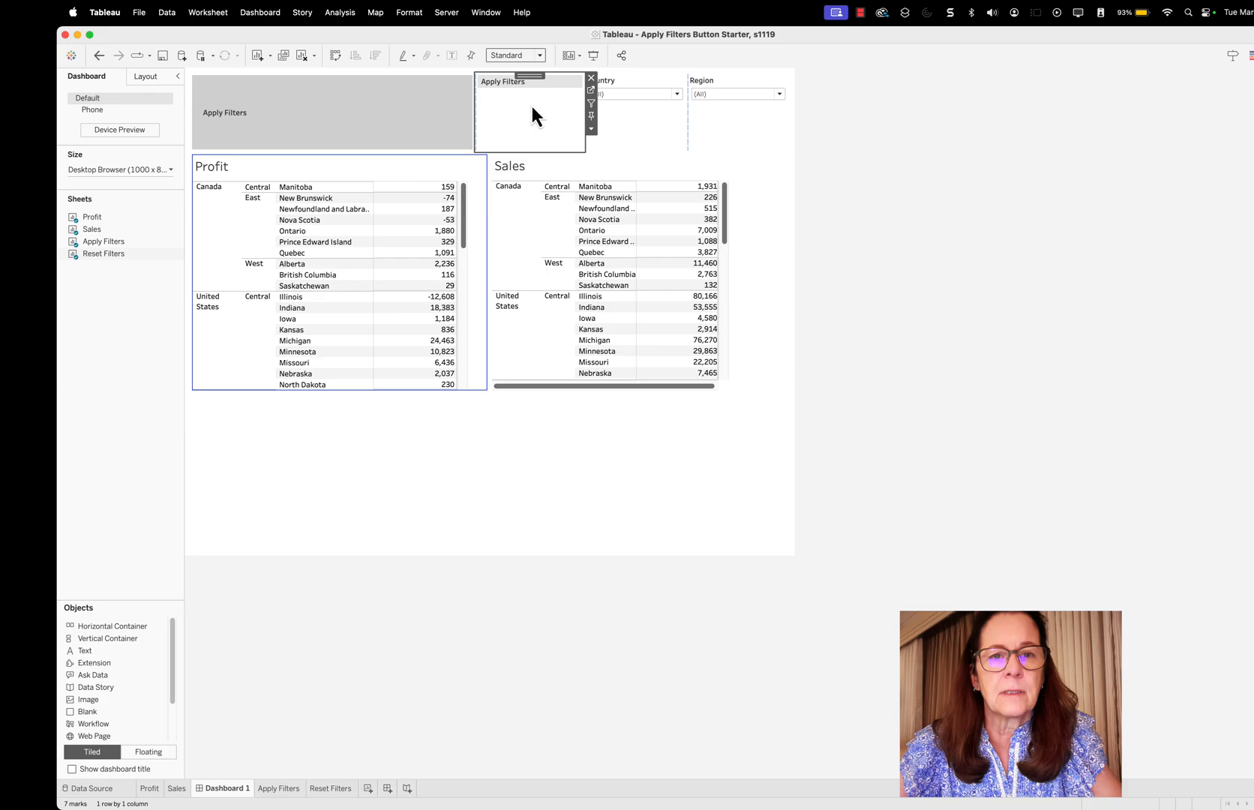
pyautogui.click(592, 129)
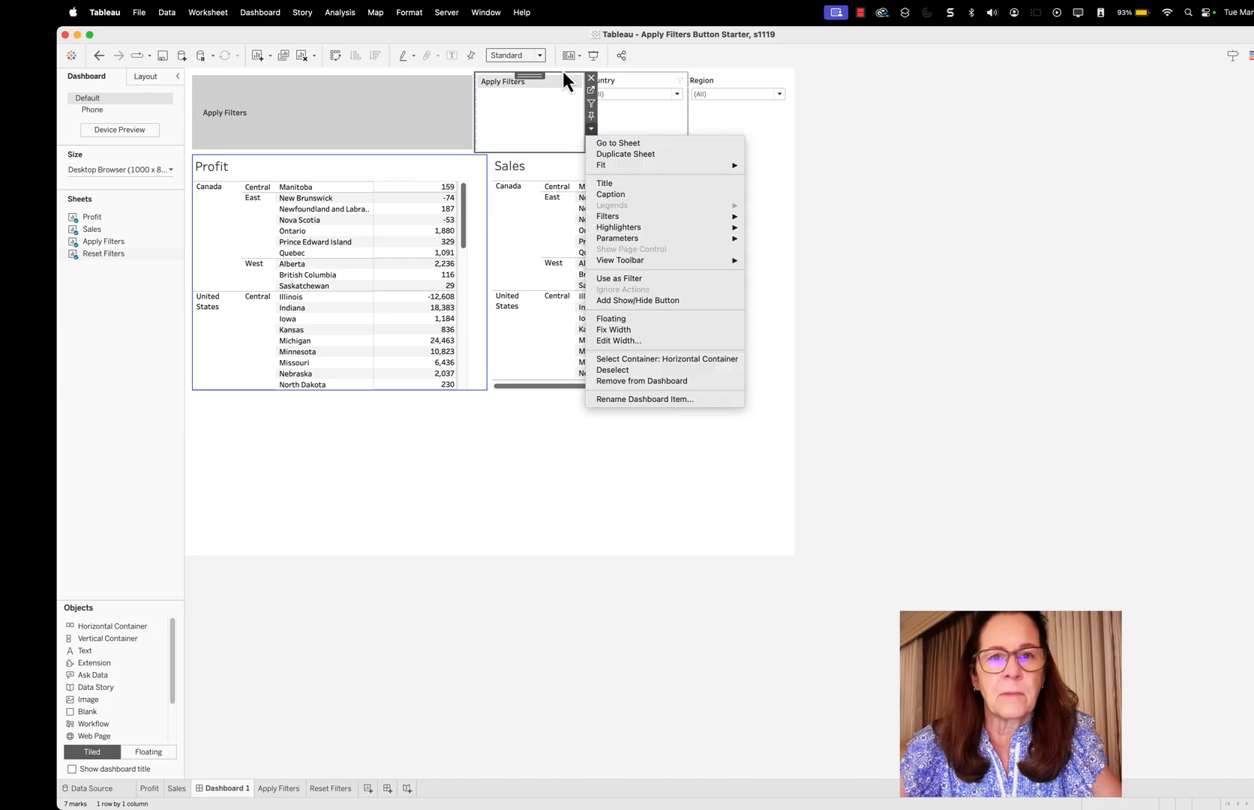
pyautogui.click(541, 55)
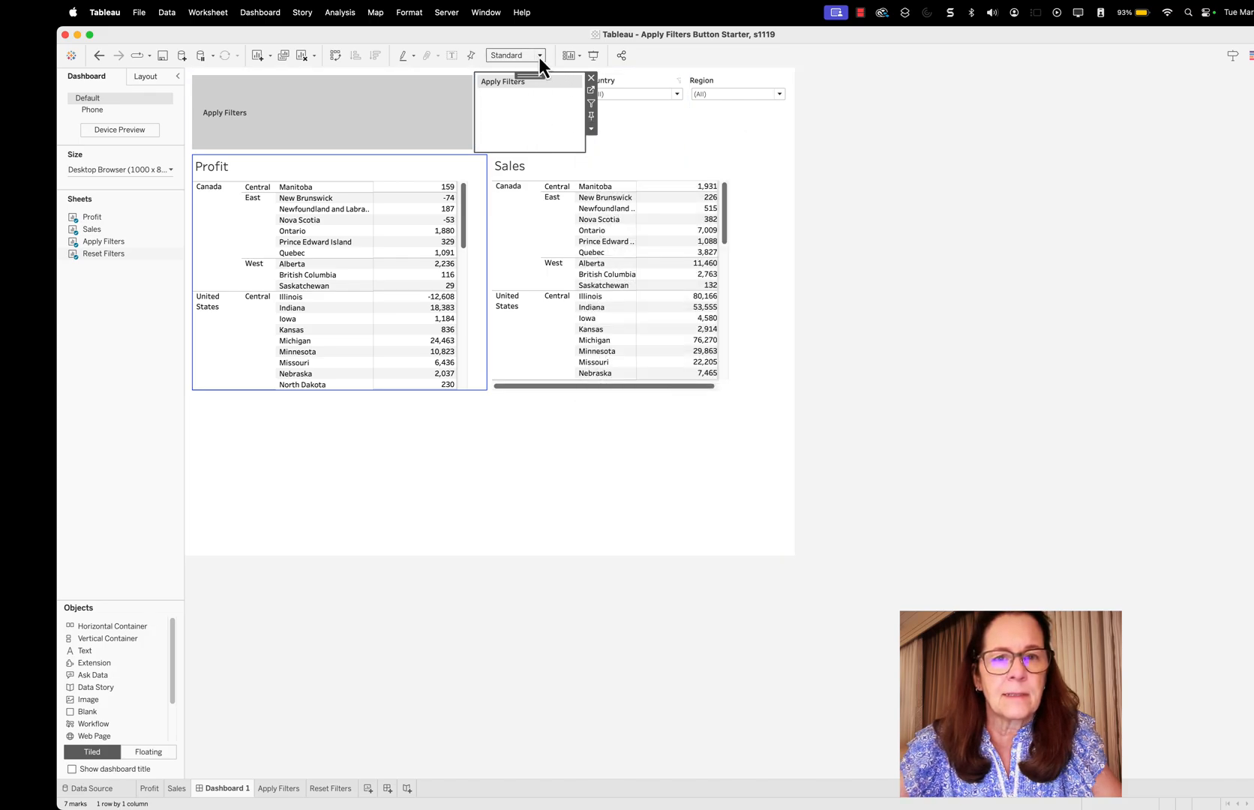
pyautogui.click(539, 55)
pyautogui.click(520, 97)
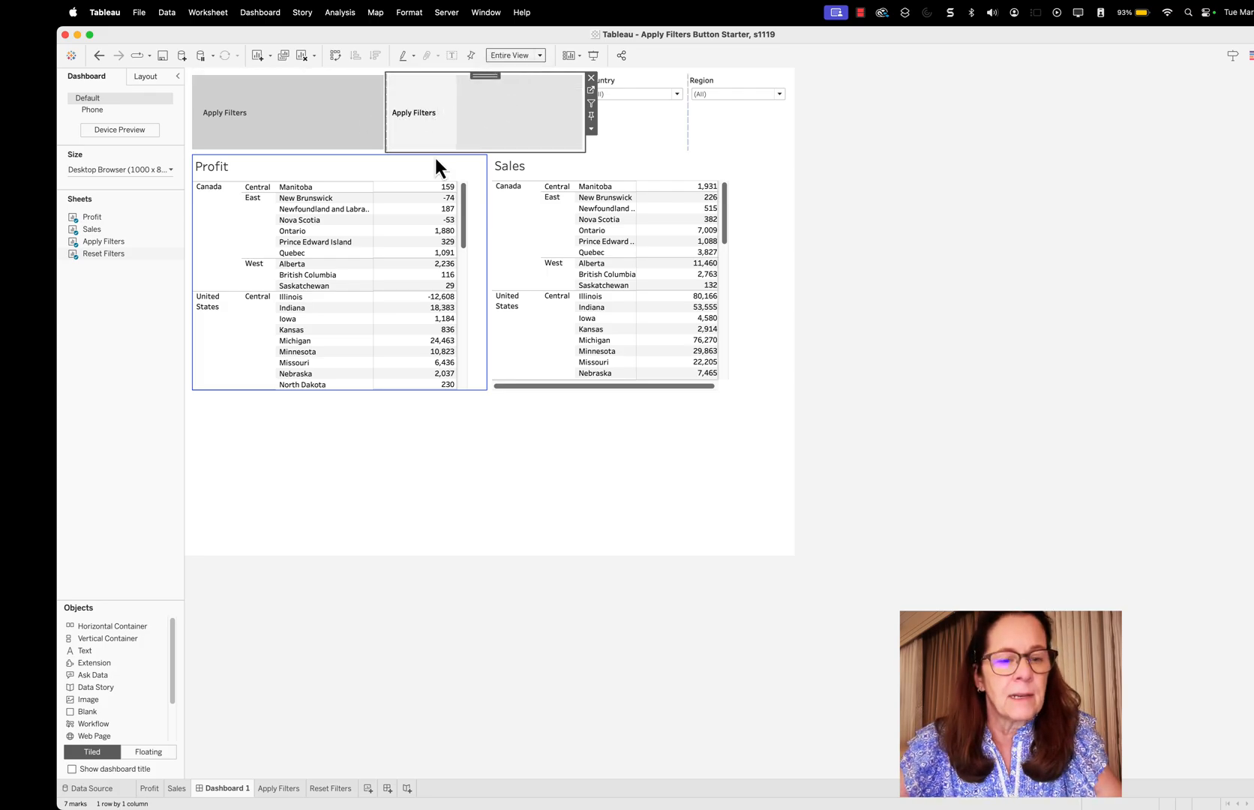
# Narrow the Apply Filters and Reset Filters sheets in the horizontal container to compact buttons of similar width
pyautogui.click(326, 103)
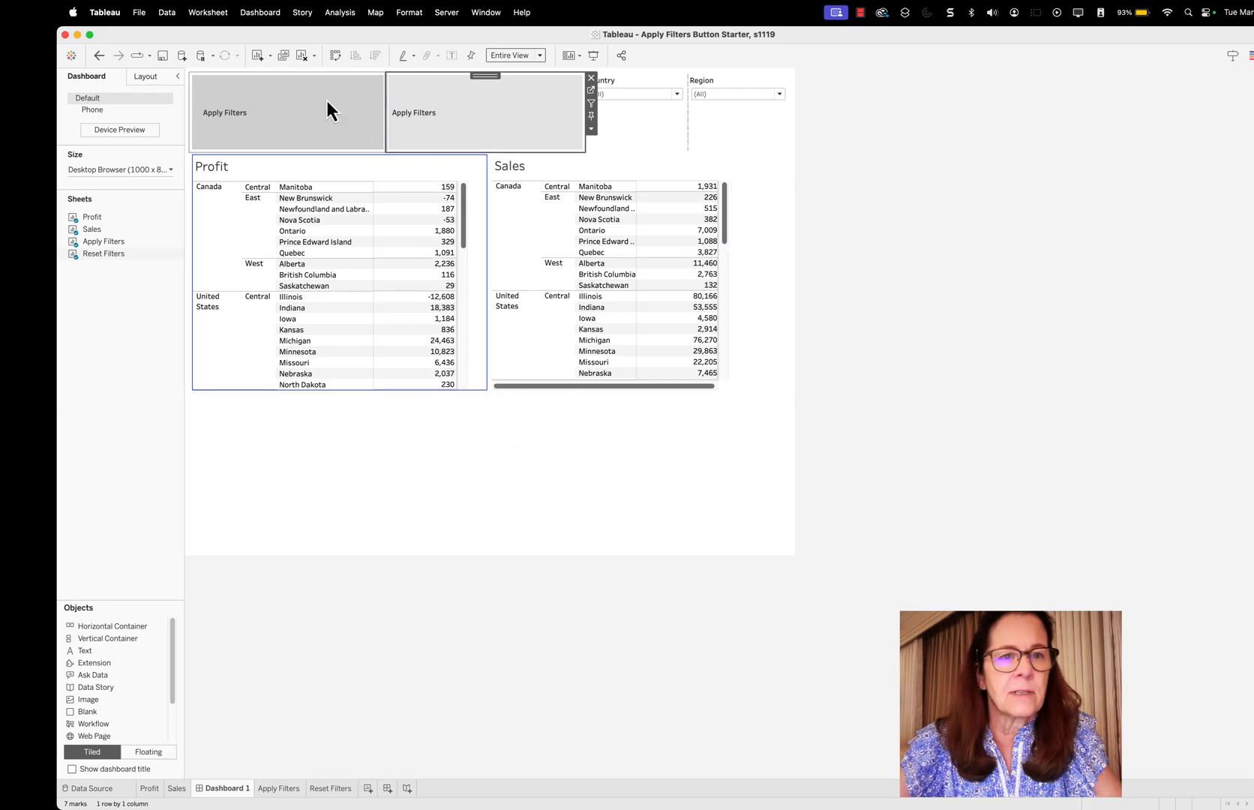
pyautogui.moveTo(383, 113); pyautogui.dragTo(269, 105)
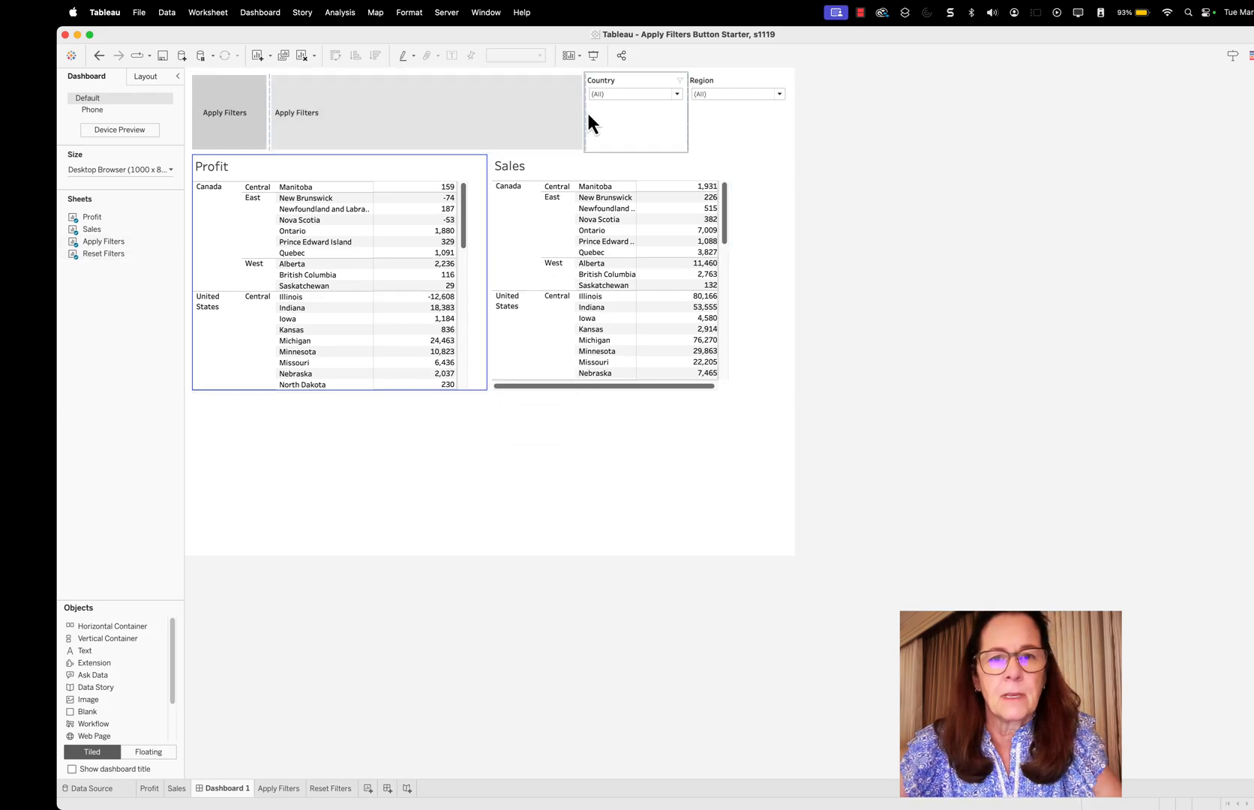
pyautogui.moveTo(582, 113); pyautogui.dragTo(349, 111)
# Replace the Apply Filters field on Rows of the Reset Filters worksheet with the Reset Filters field, and return to Dashboard 1
pyautogui.click(336, 790)
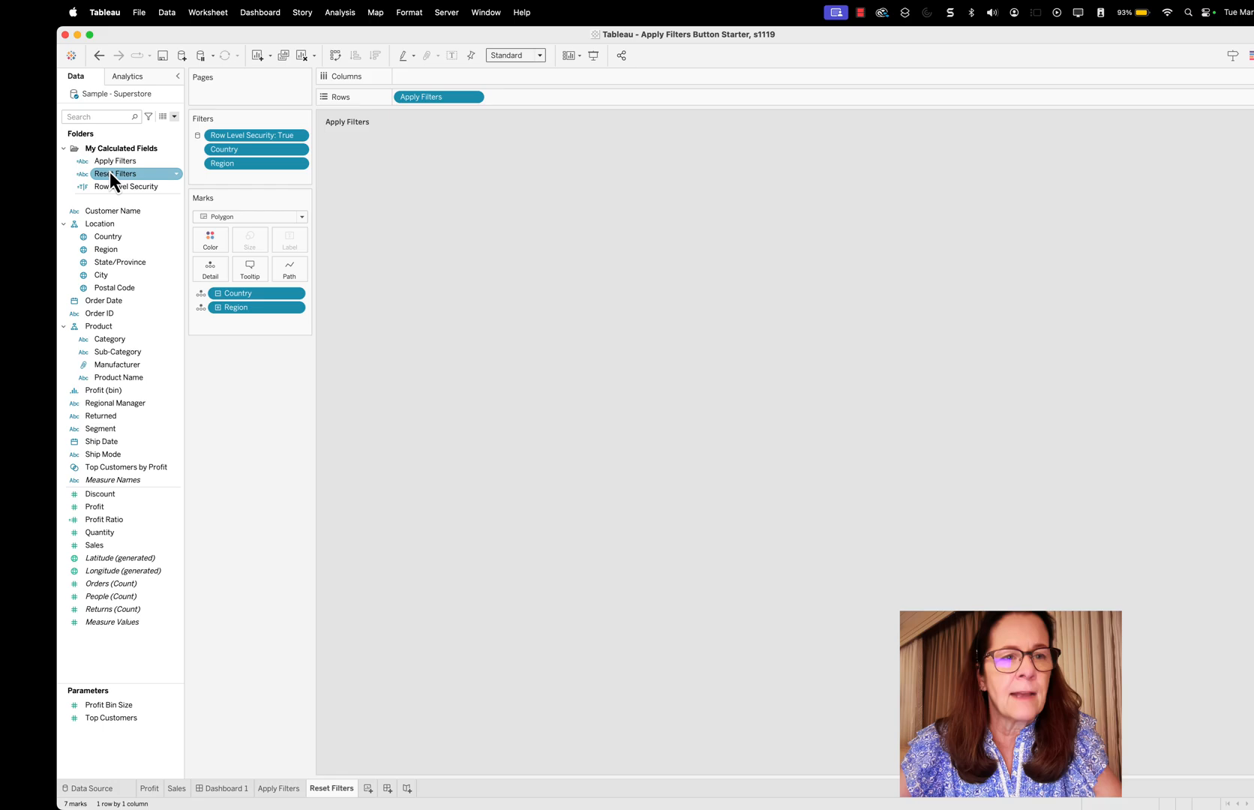
pyautogui.moveTo(120, 175); pyautogui.dragTo(426, 101)
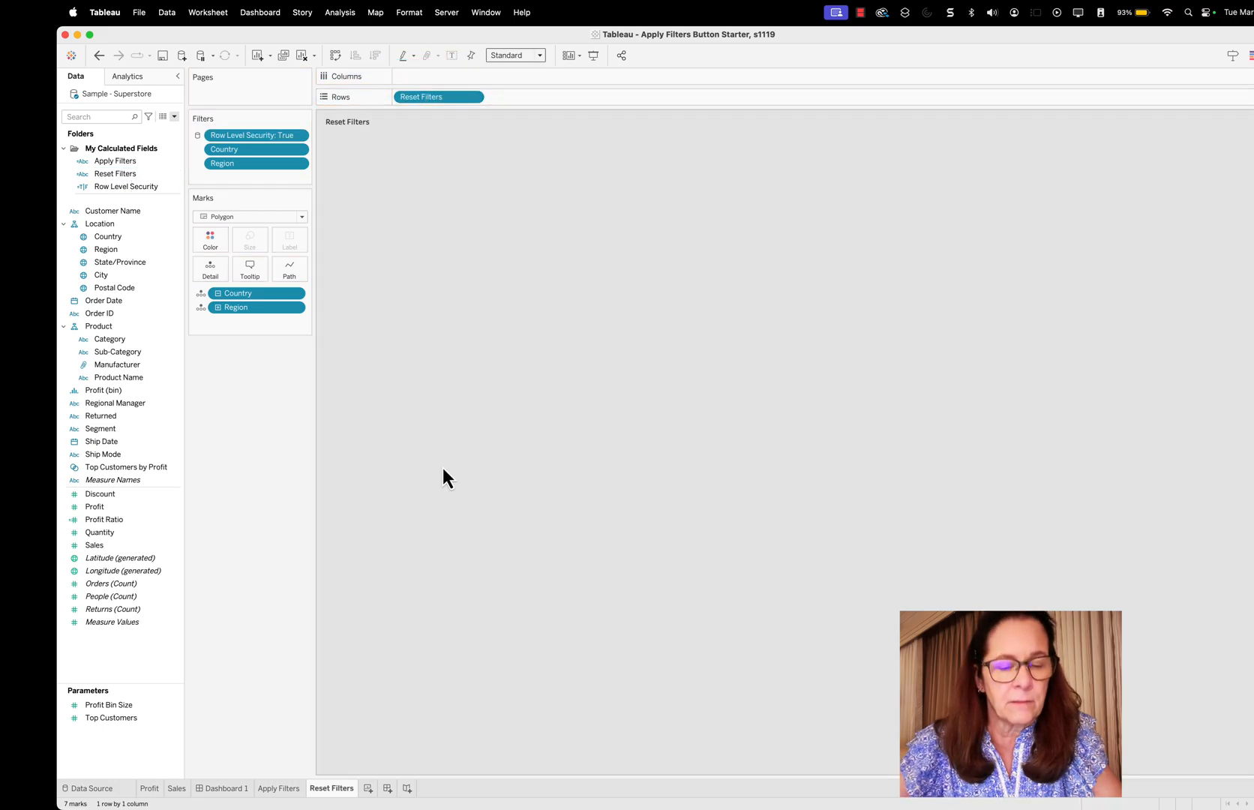
pyautogui.click(233, 790)
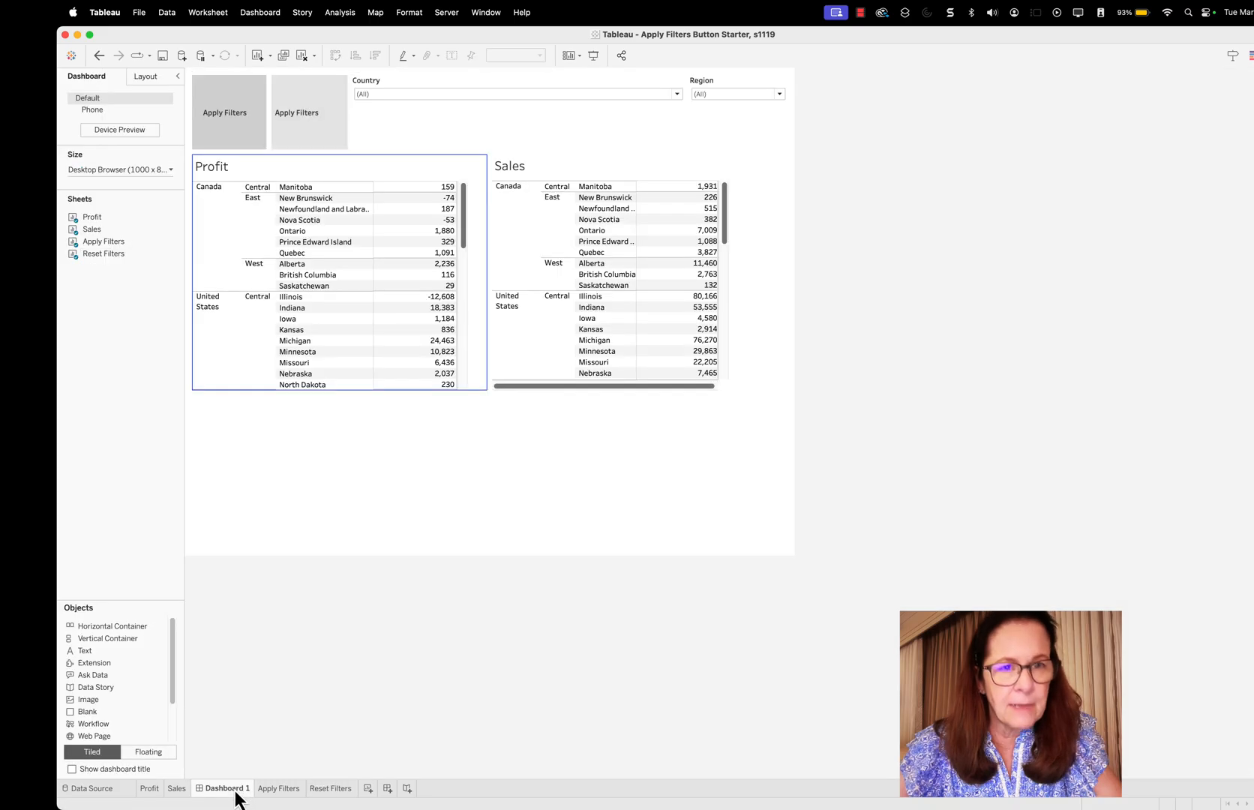
# Move the Reset Filters sheet to the end of the container after the Region filter, and narrow the Country filter
pyautogui.click(306, 140)
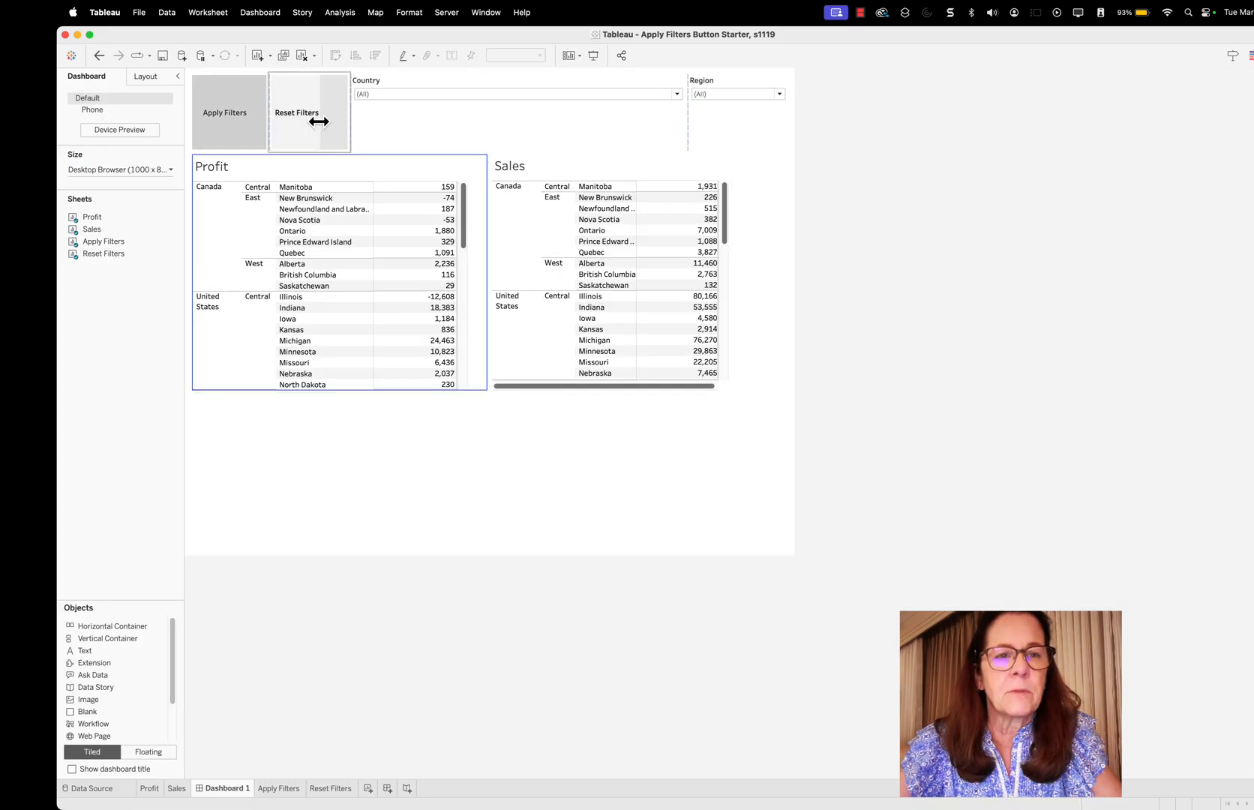
pyautogui.click(319, 122)
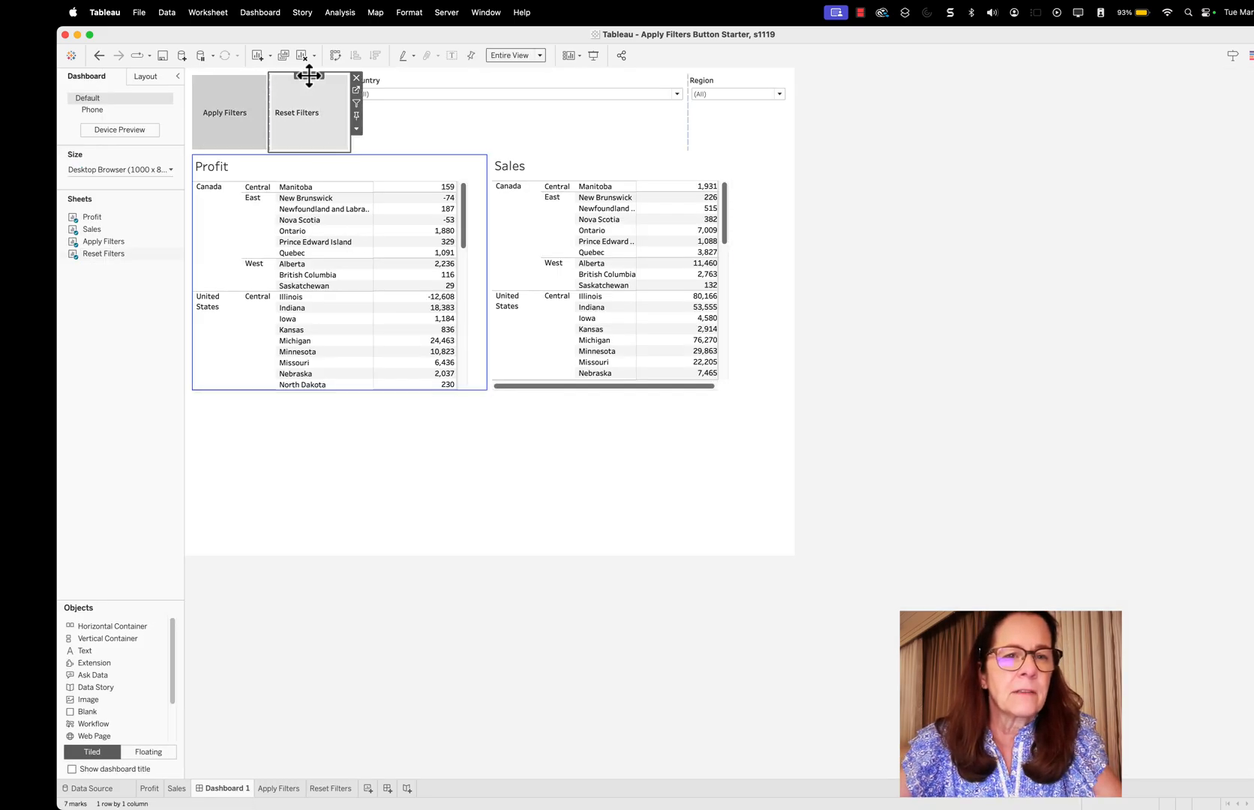
pyautogui.moveTo(308, 75); pyautogui.dragTo(763, 112)
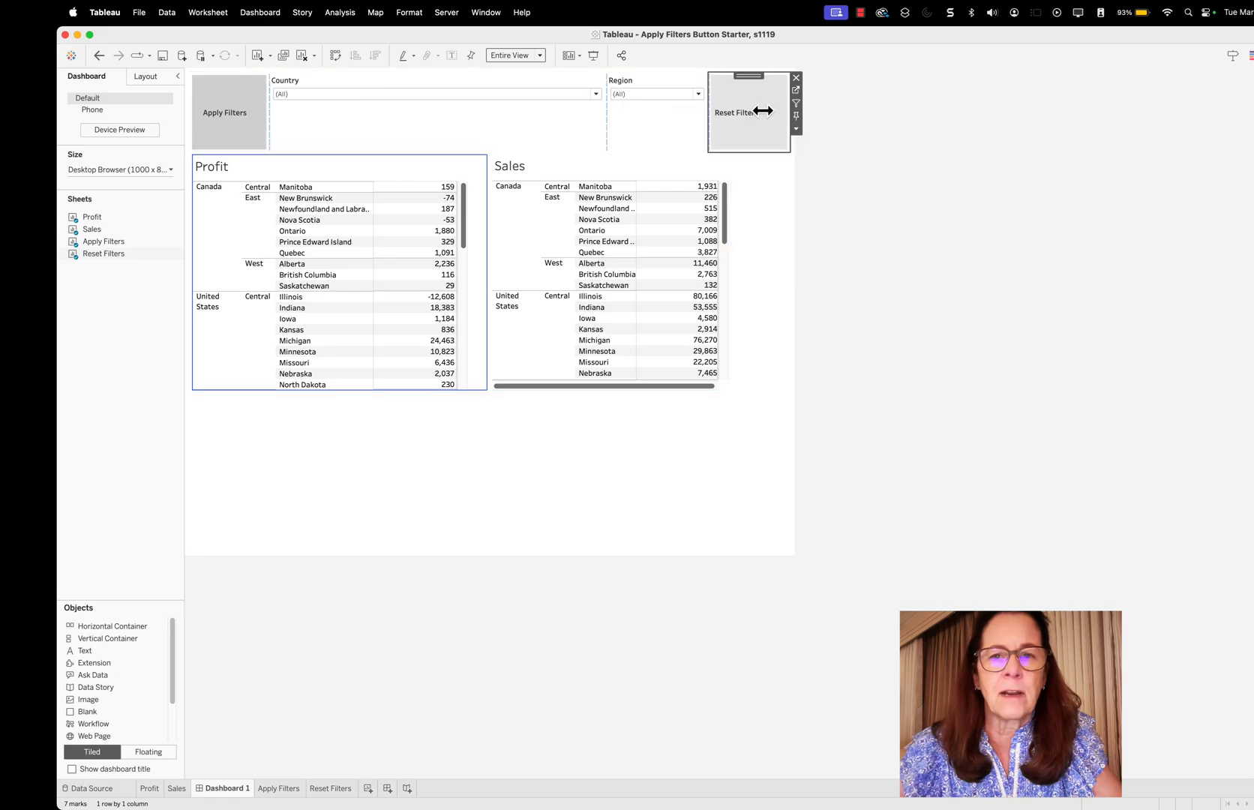
pyautogui.click(576, 119)
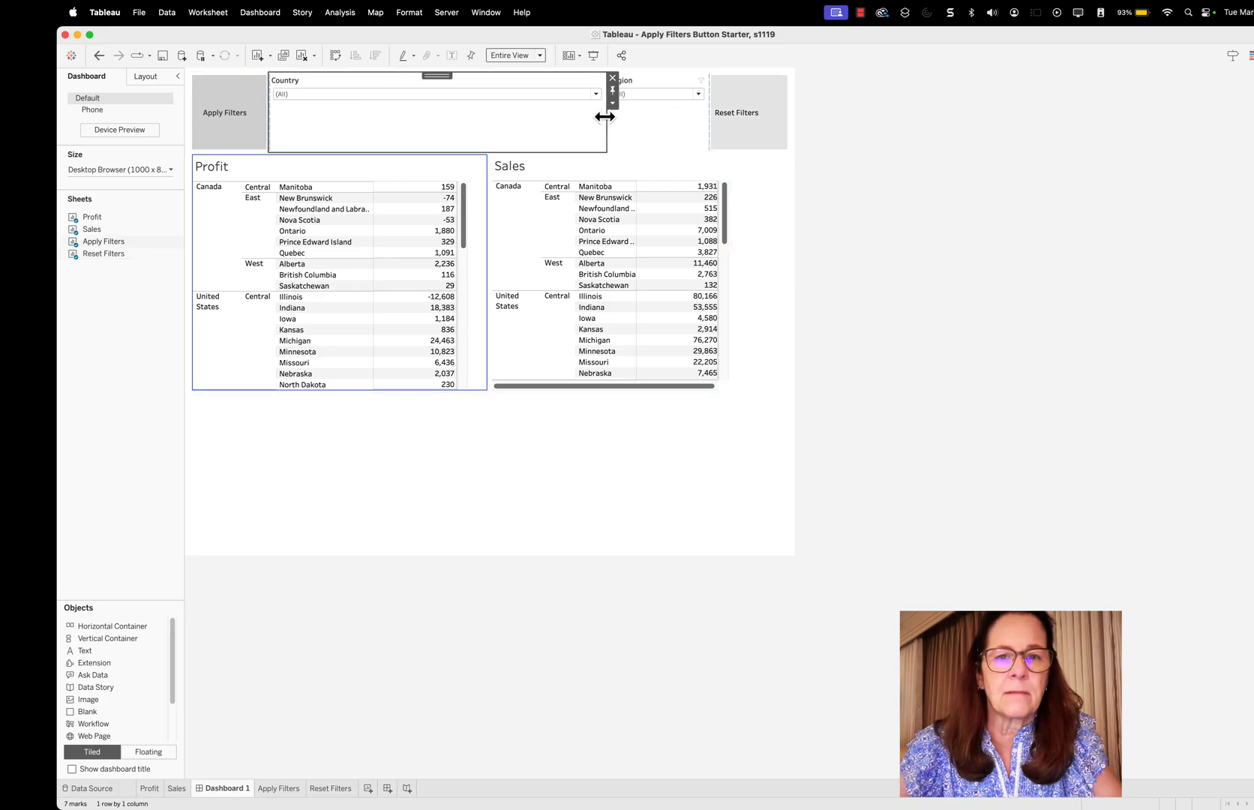
pyautogui.moveTo(606, 117); pyautogui.dragTo(472, 117)
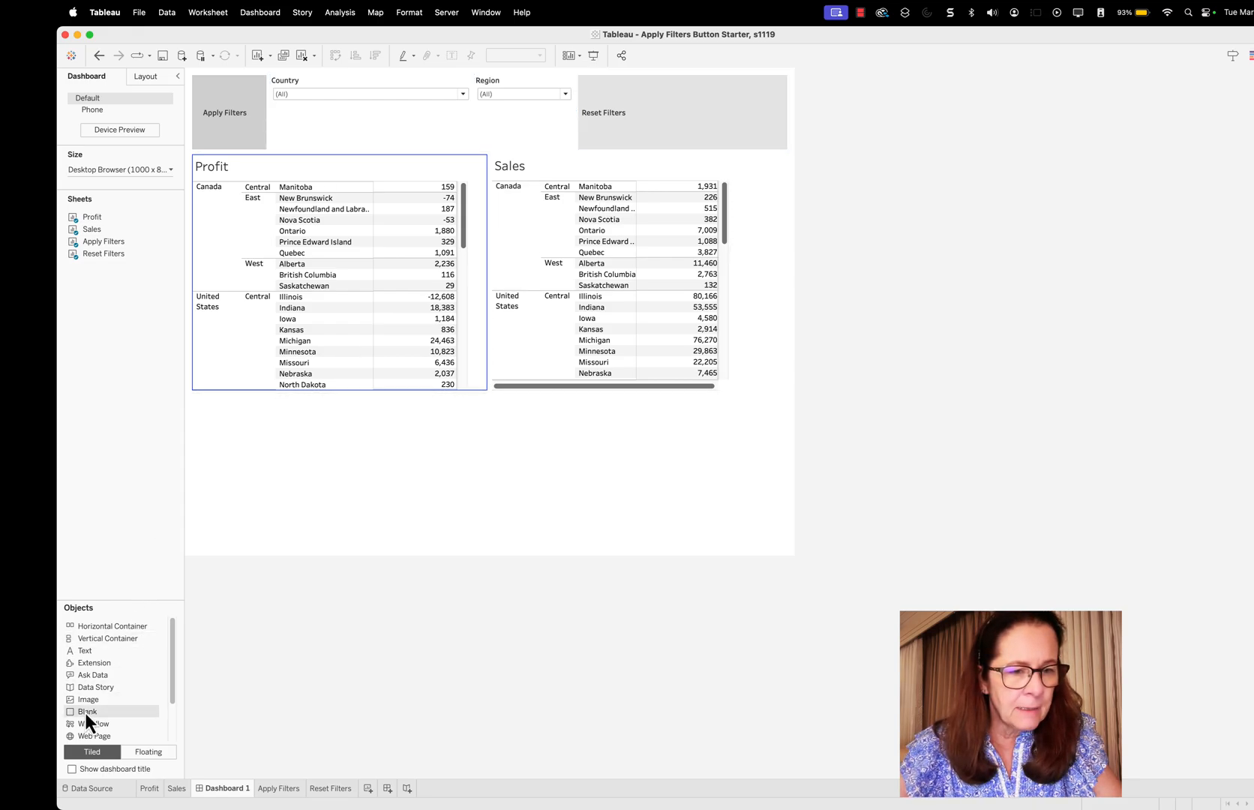
# Add a Blank object after Reset Filters in the horizontal container and reduce the container's height by about half
pyautogui.moveTo(85, 713); pyautogui.dragTo(663, 262)
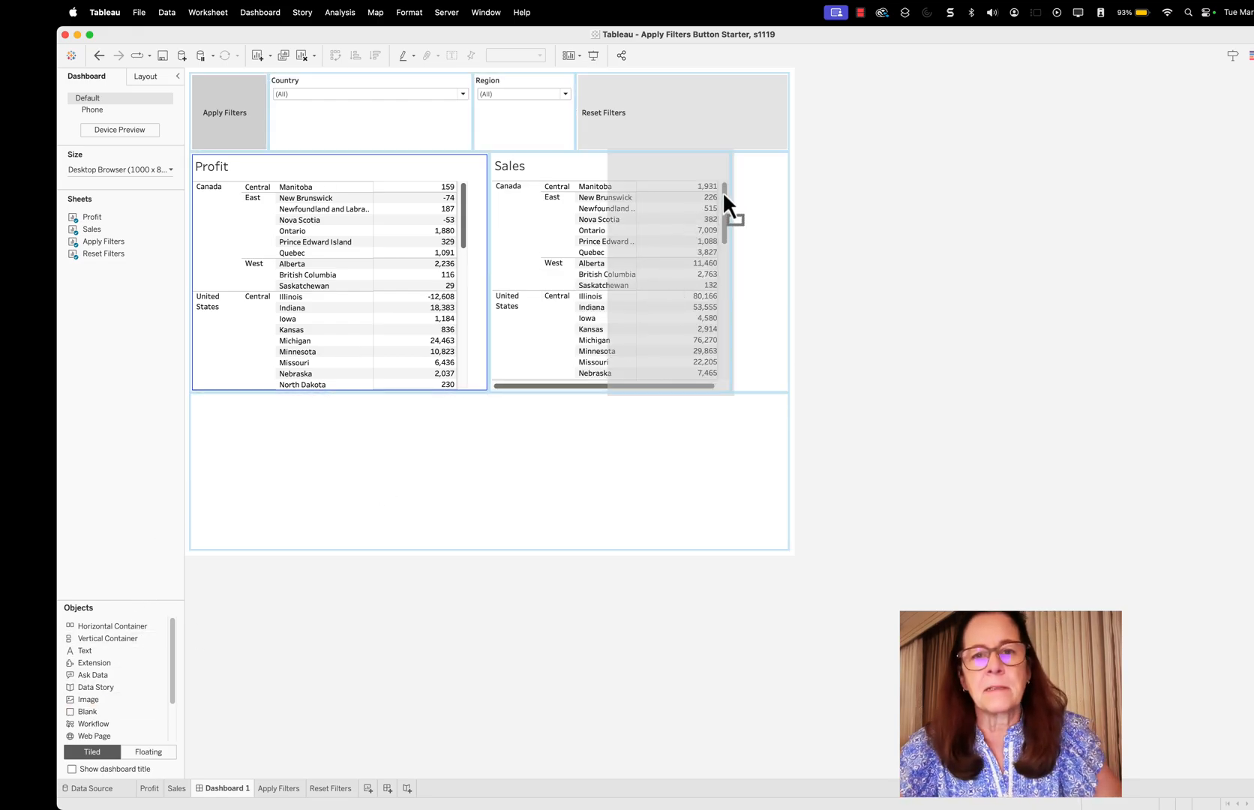
pyautogui.moveTo(723, 193); pyautogui.dragTo(767, 130)
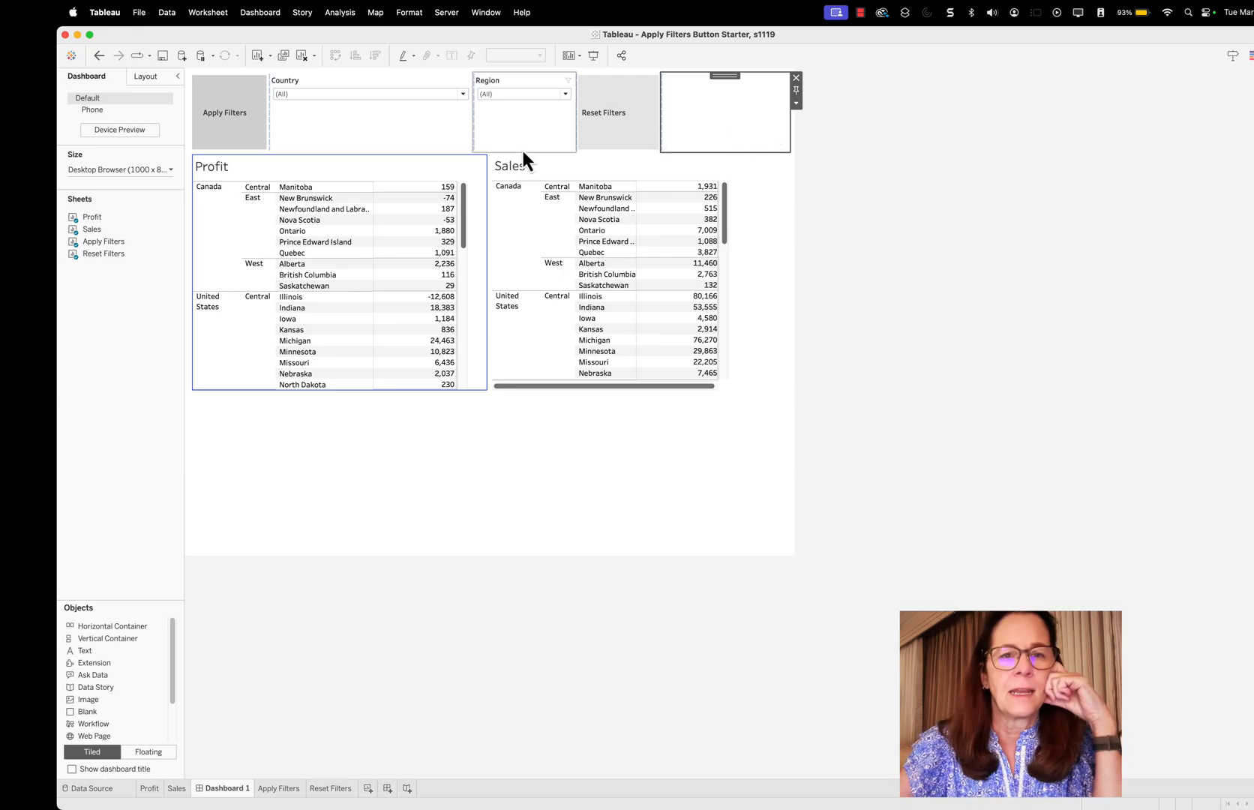
pyautogui.moveTo(523, 149); pyautogui.dragTo(524, 112)
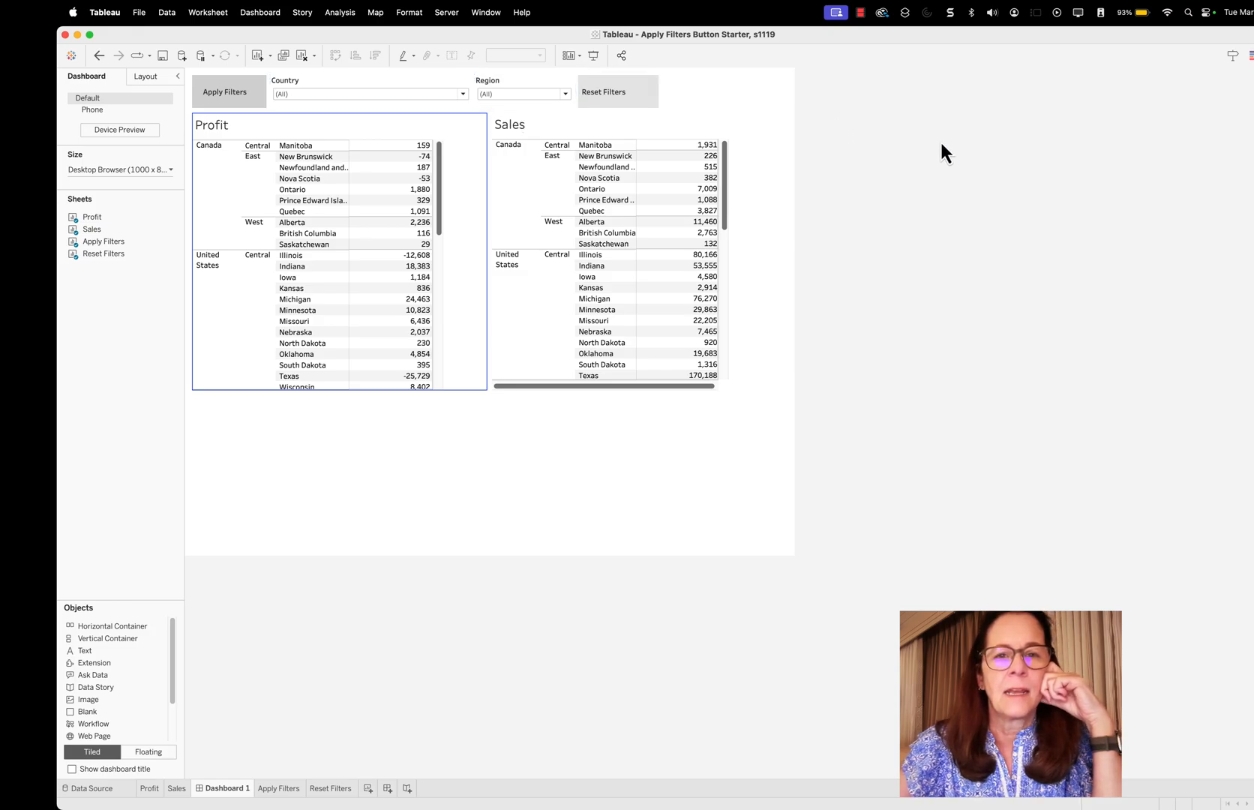
# Limit the Region filter to East only
pyautogui.click(566, 93)
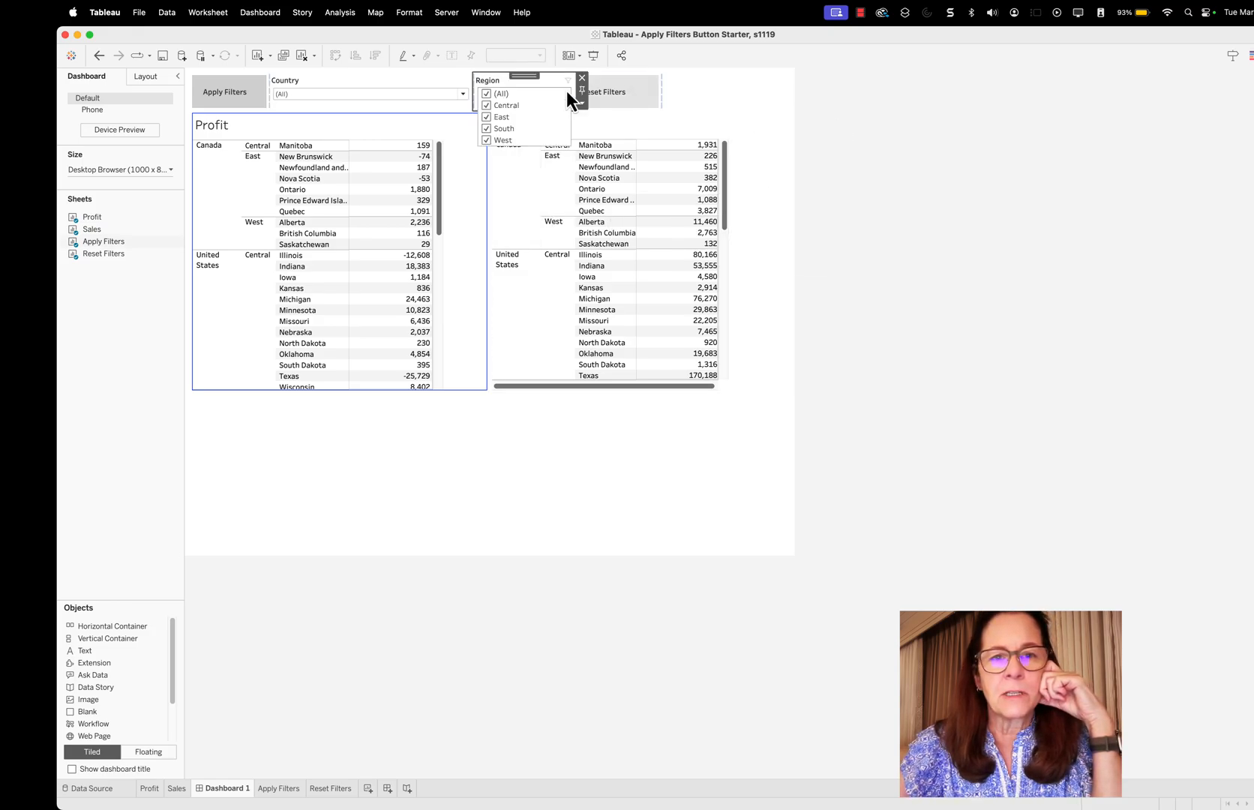
pyautogui.click(487, 93)
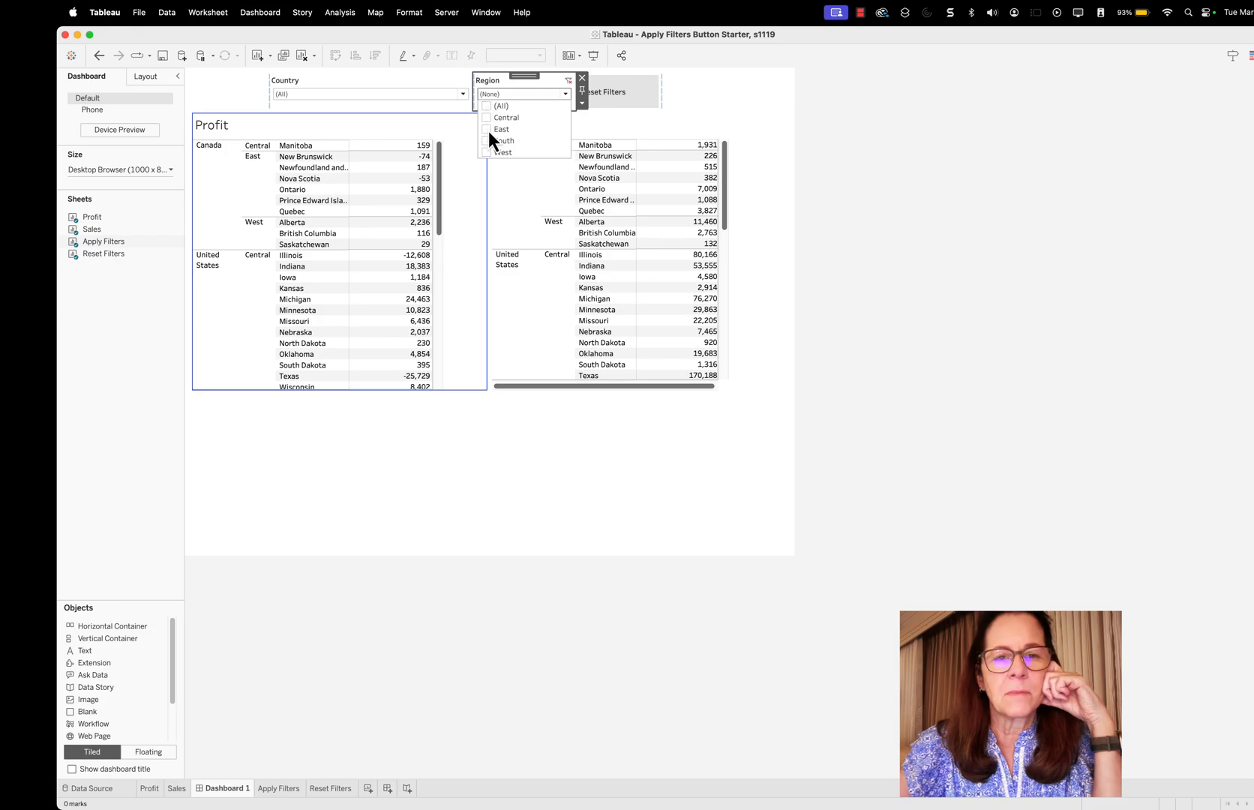
pyautogui.click(486, 129)
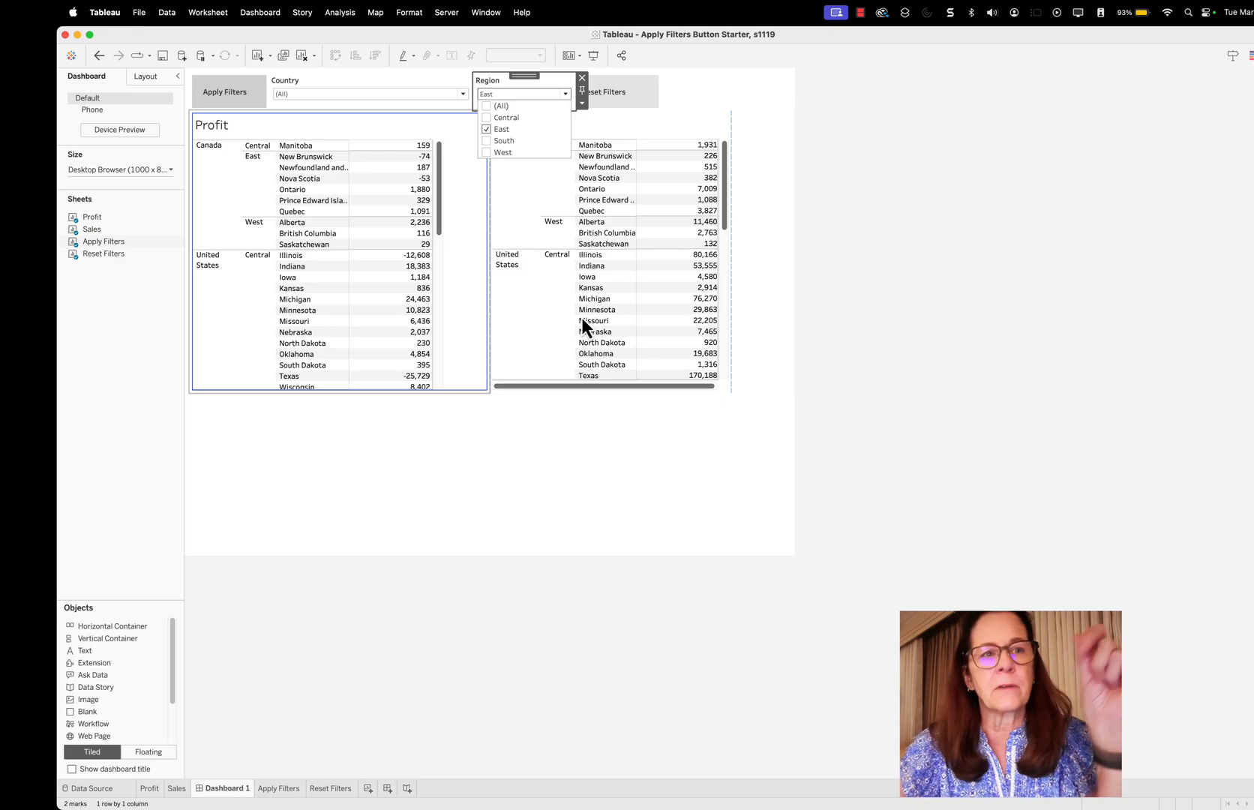
pyautogui.click(800, 99)
# Add a dashboard filter action named Apply Filters, with only Apply Filters as source sheet, run on Select, using selected fields
pyautogui.click(267, 12)
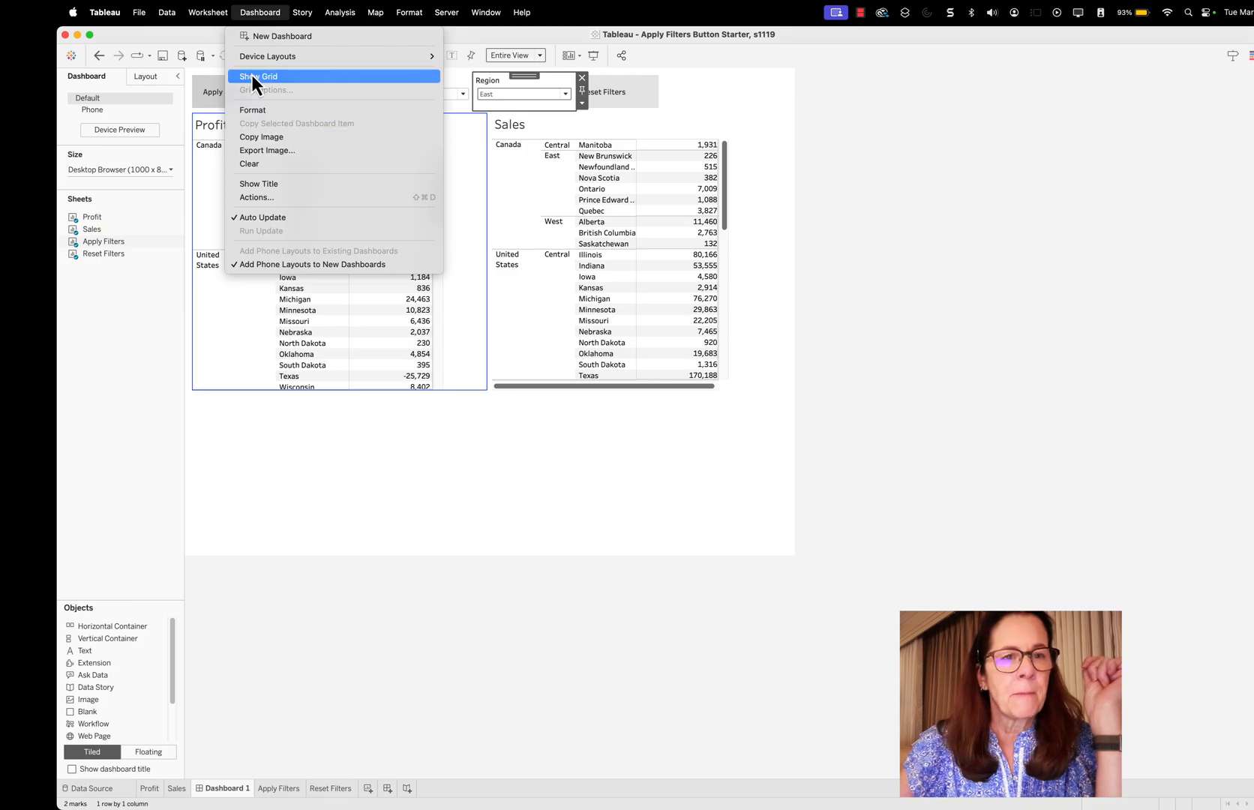
pyautogui.click(253, 199)
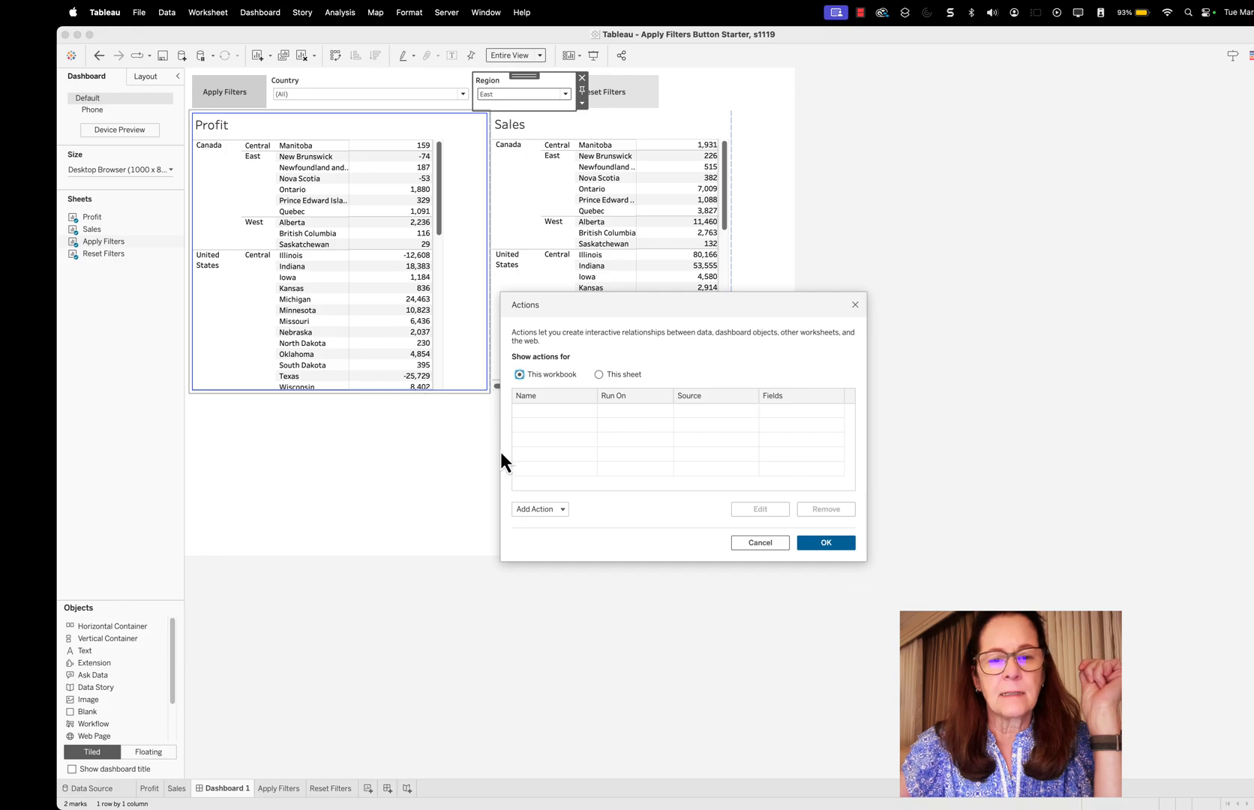
pyautogui.click(563, 508)
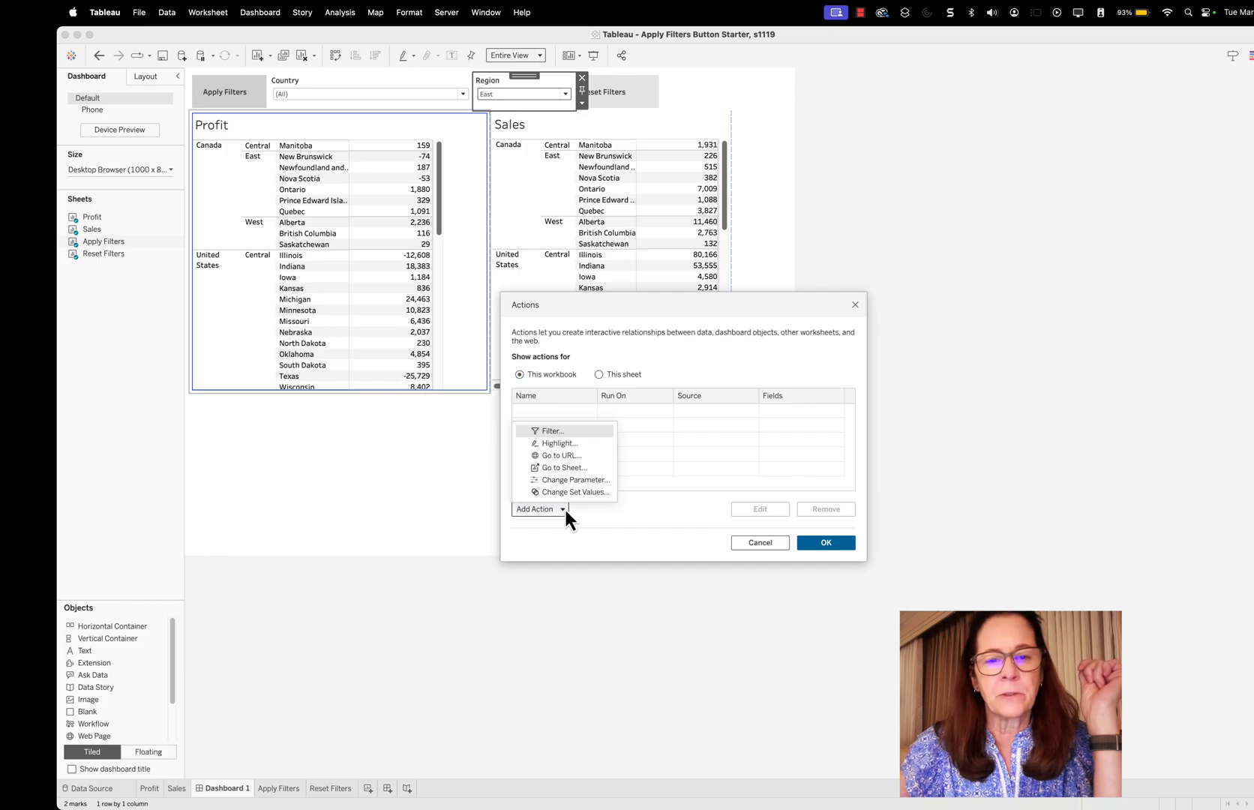
pyautogui.click(559, 432)
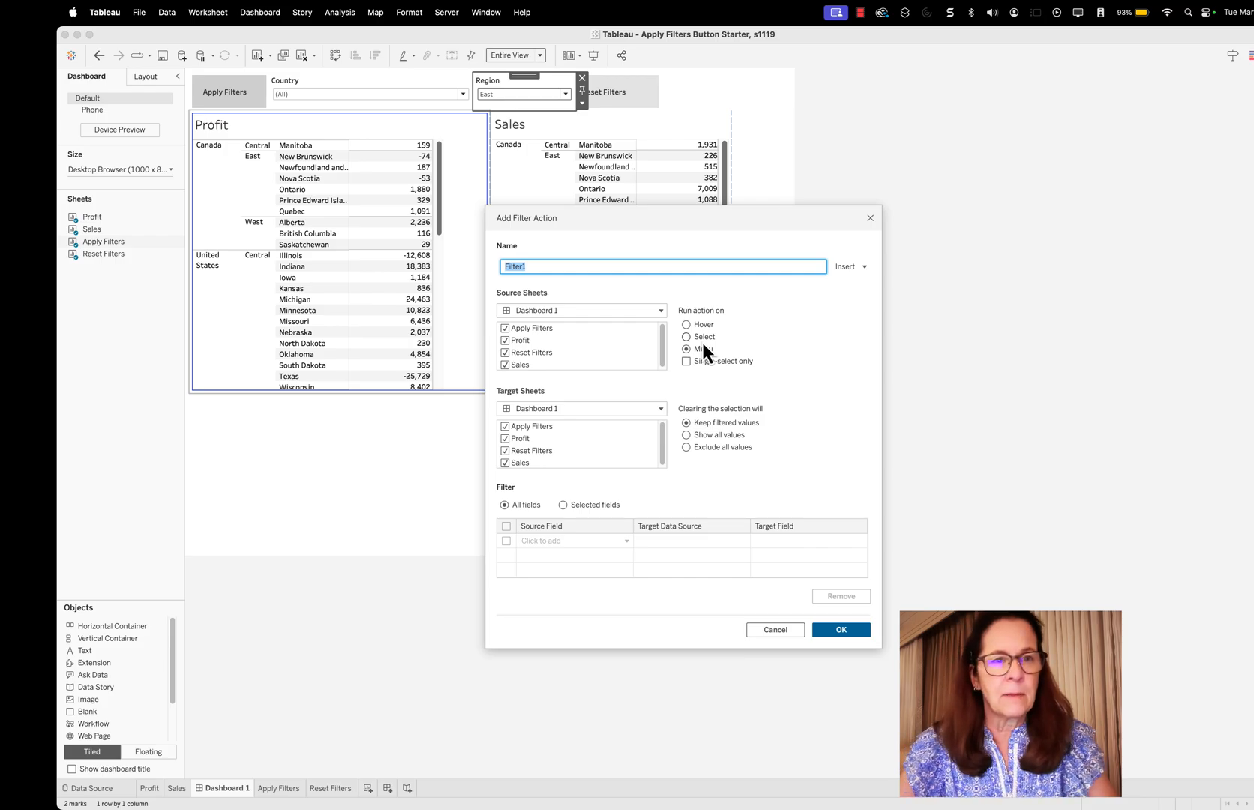
pyautogui.write('Apply ')
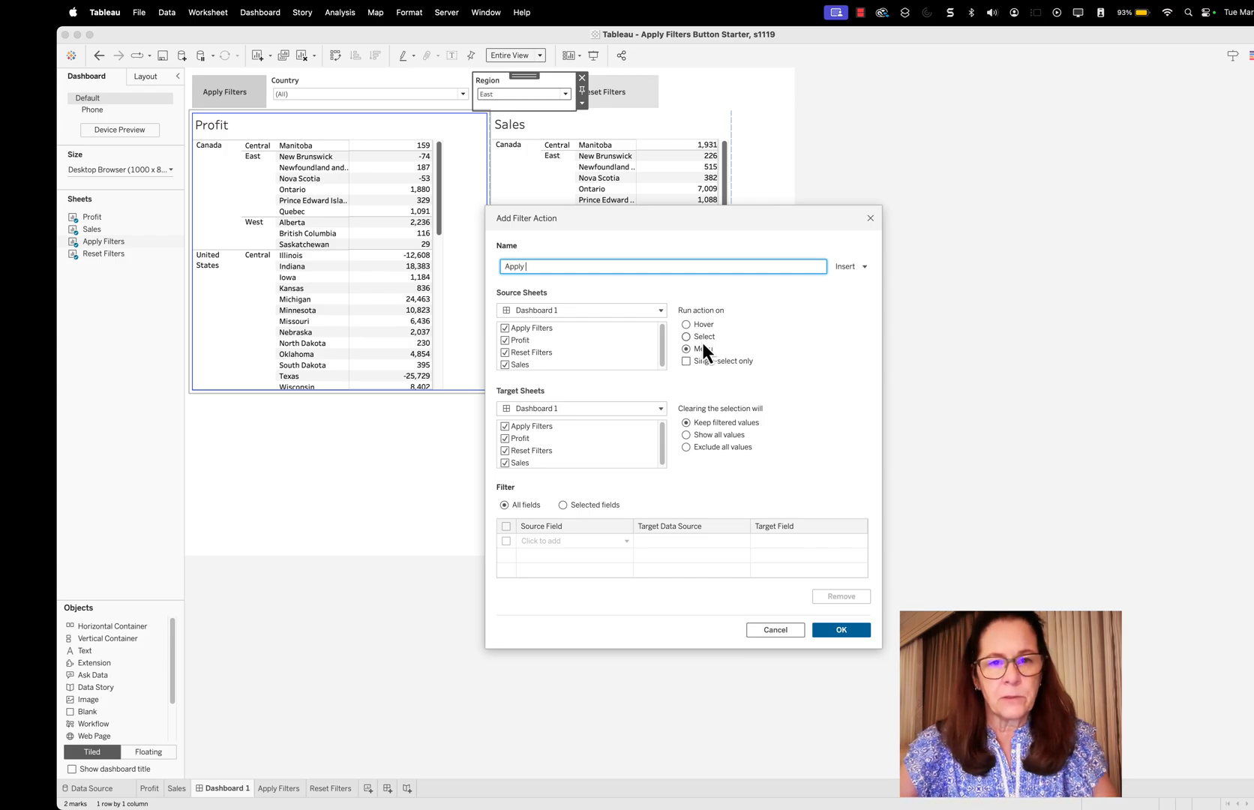
pyautogui.write('Filters')
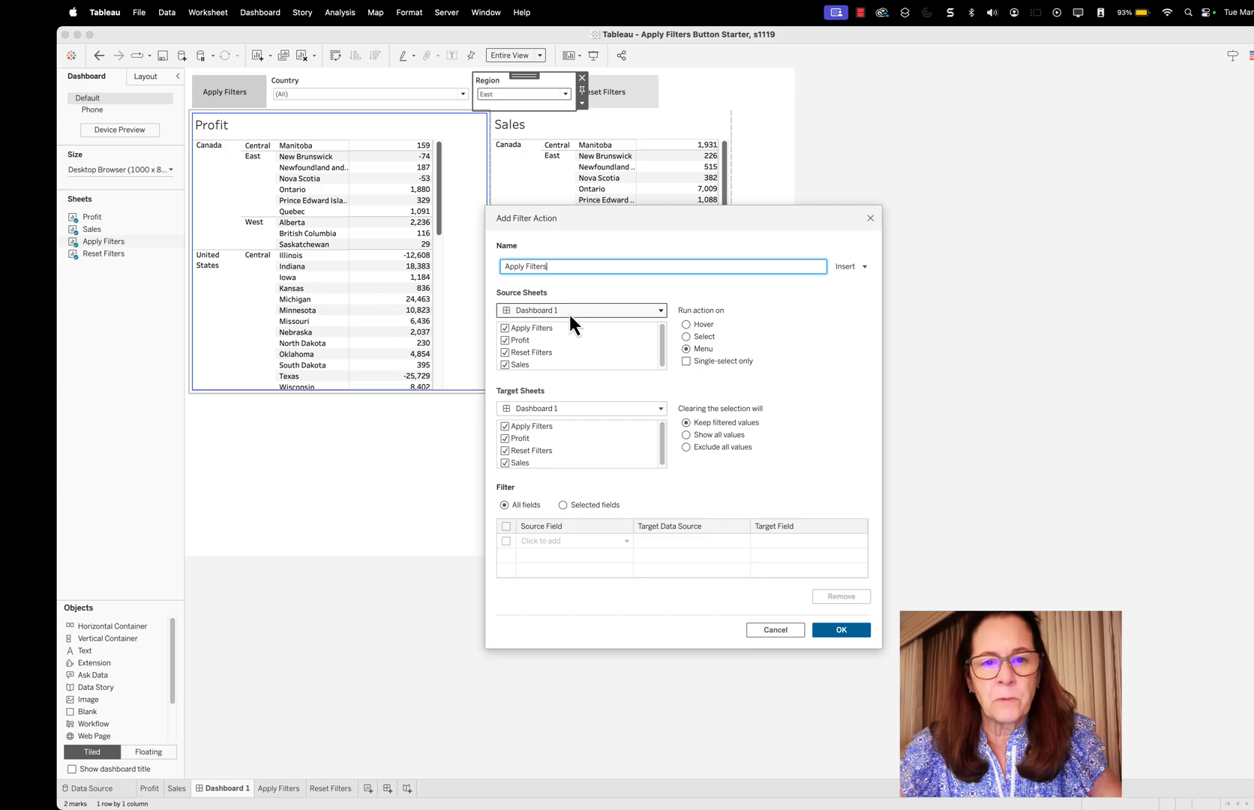
pyautogui.click(504, 341)
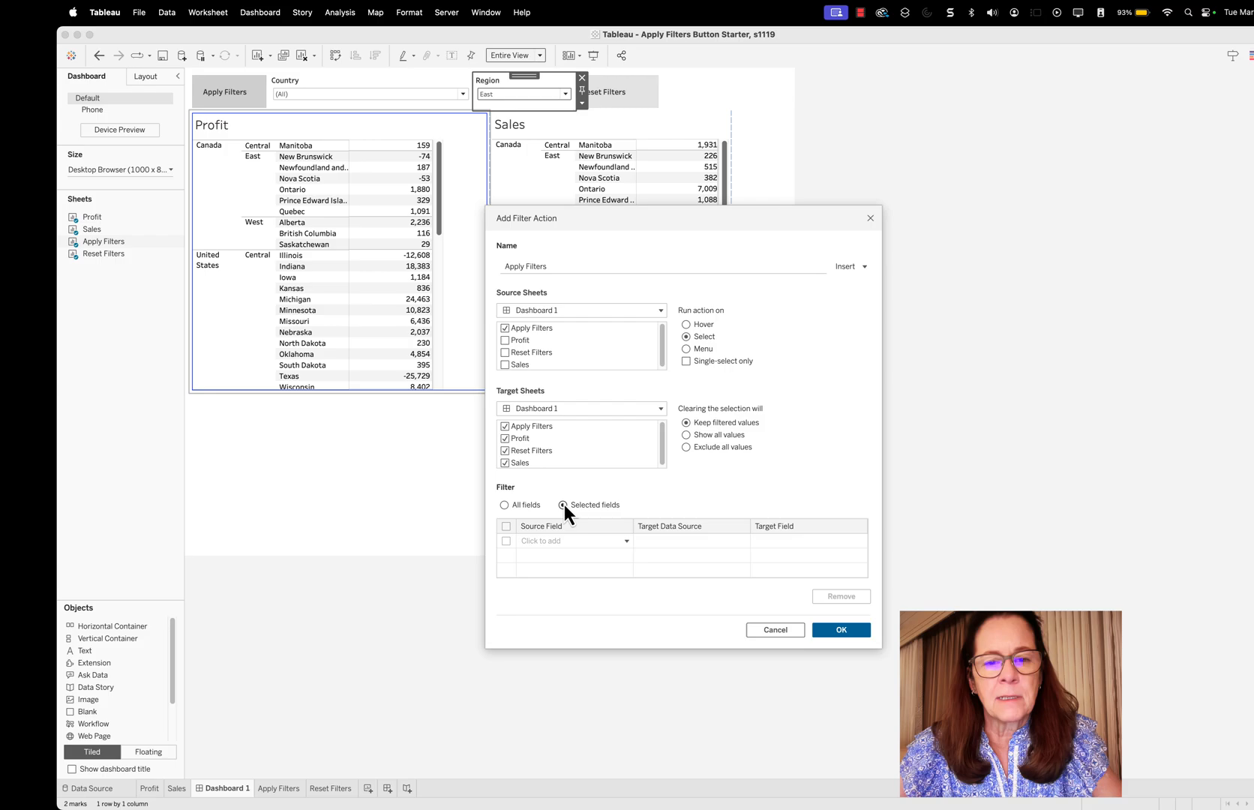
# Add Country and Region as the filter fields of the Apply Filters action and save the action
pyautogui.click(626, 544)
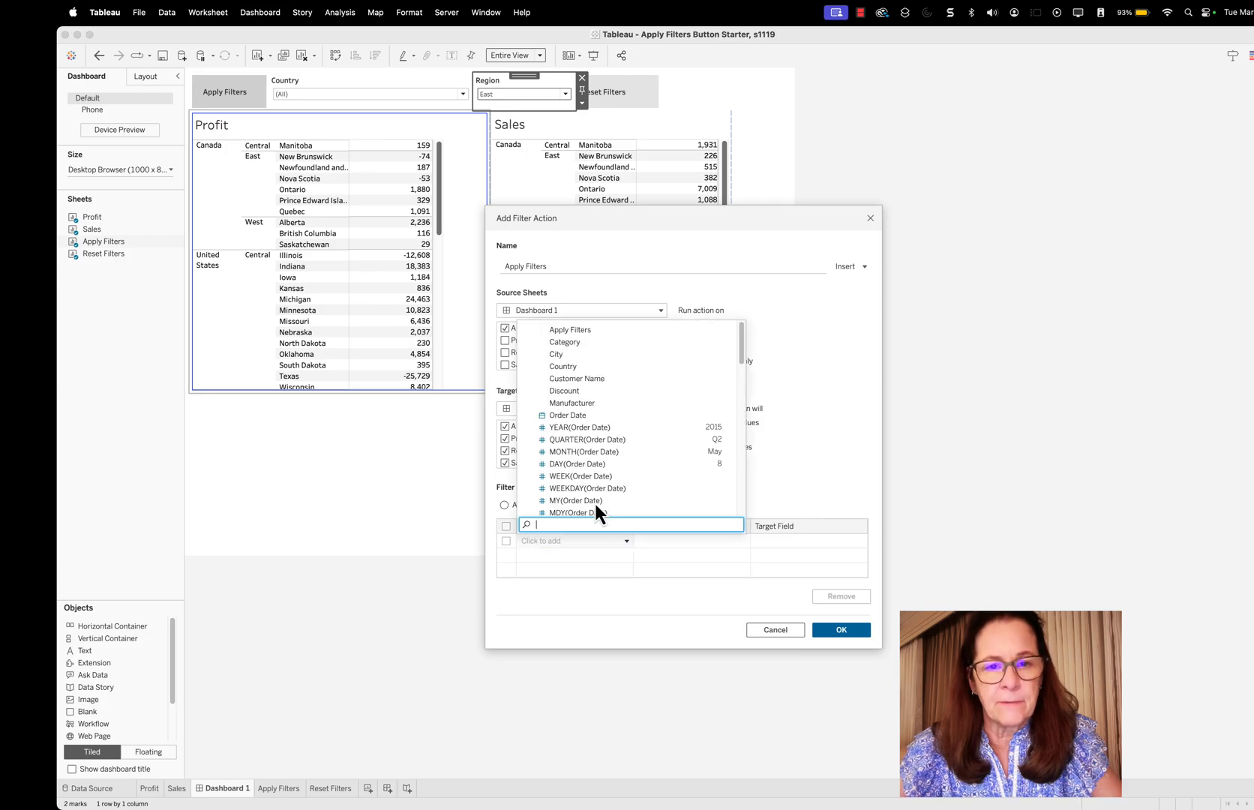
pyautogui.click(569, 367)
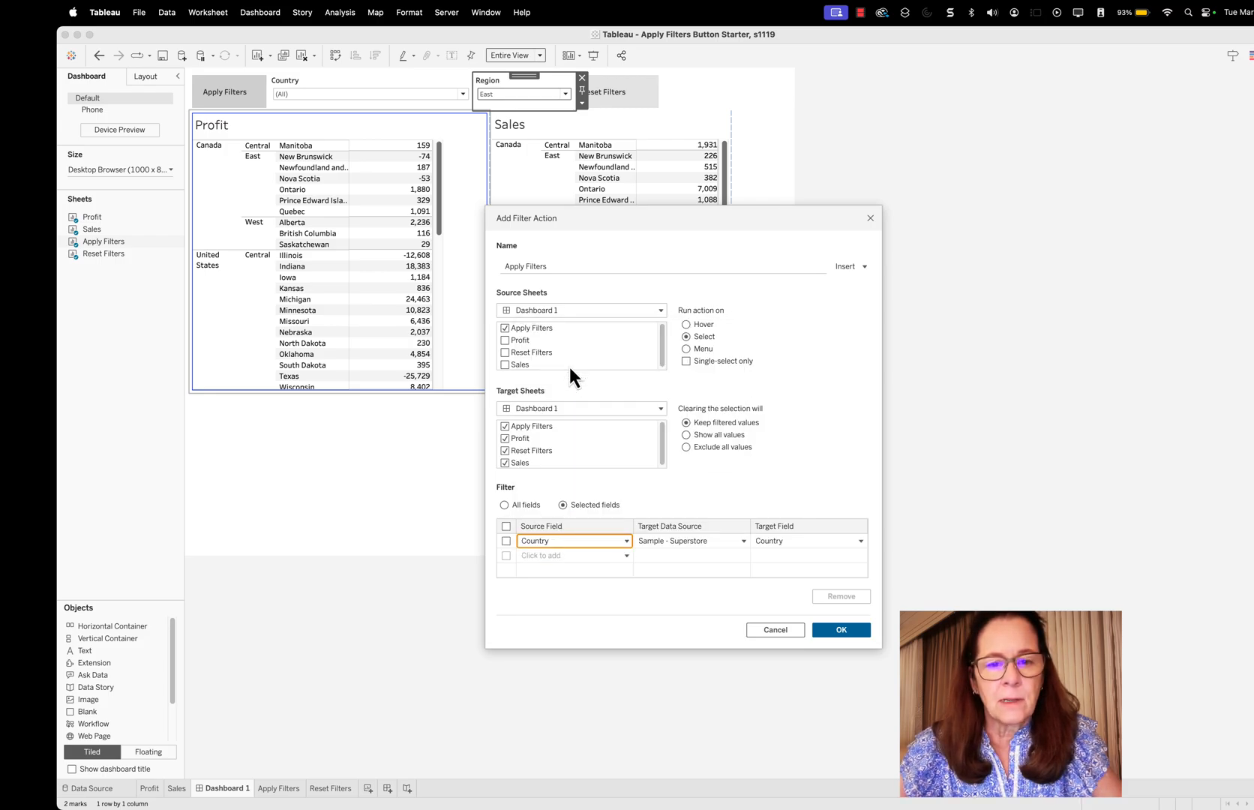
pyautogui.click(628, 554)
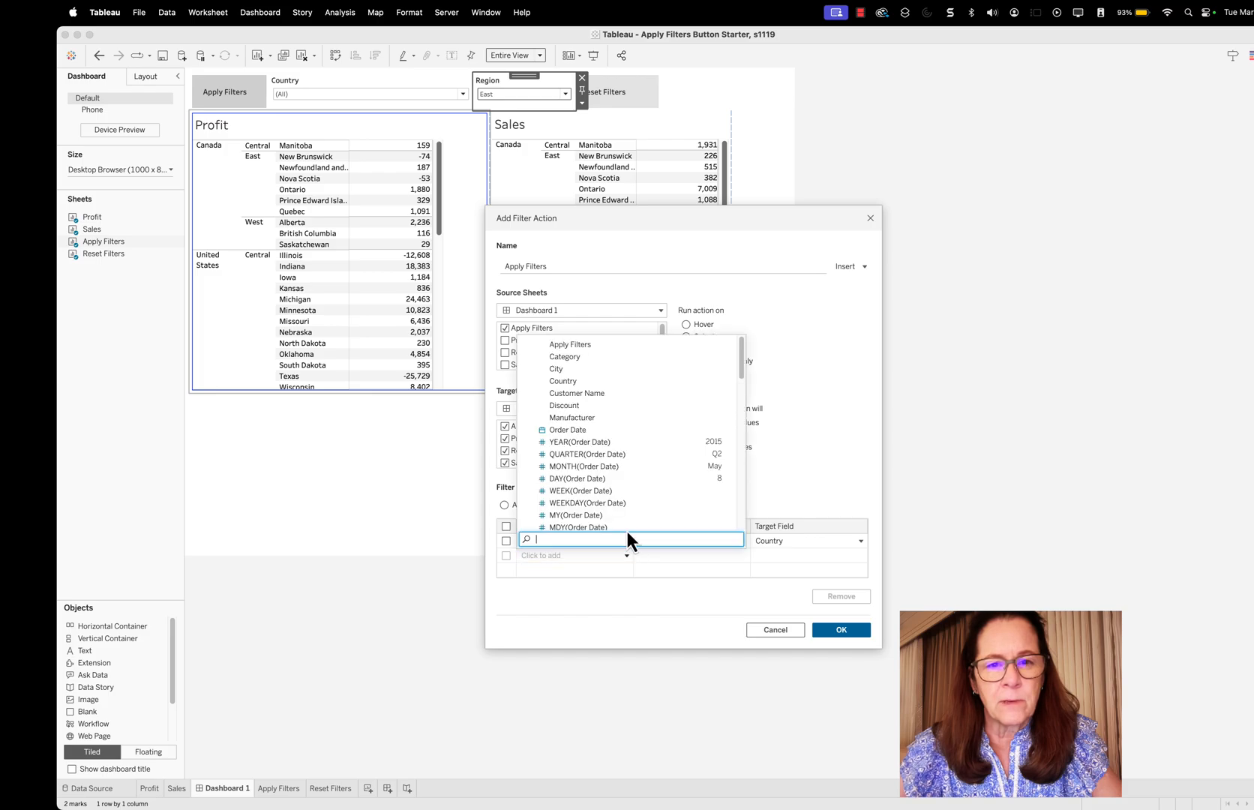
pyautogui.scroll(-5, 634, 513)
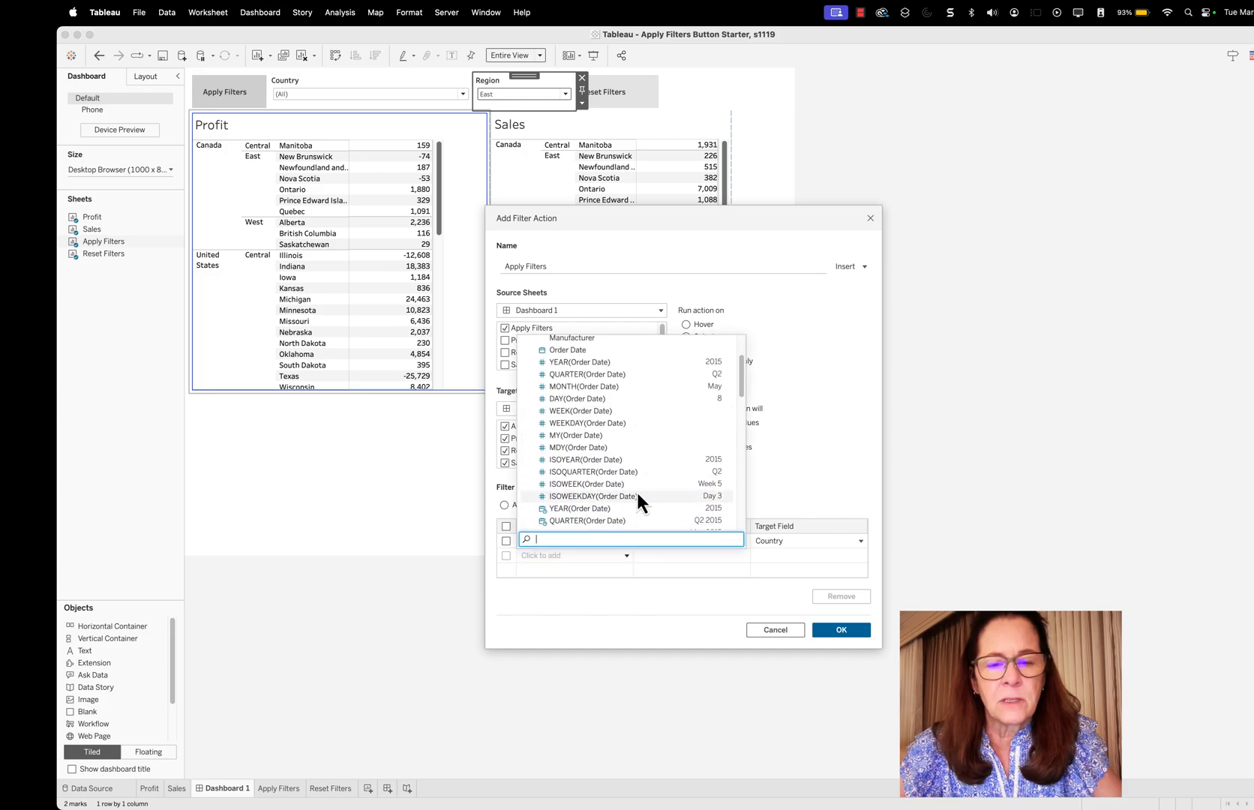
pyautogui.scroll(-4, 637, 494)
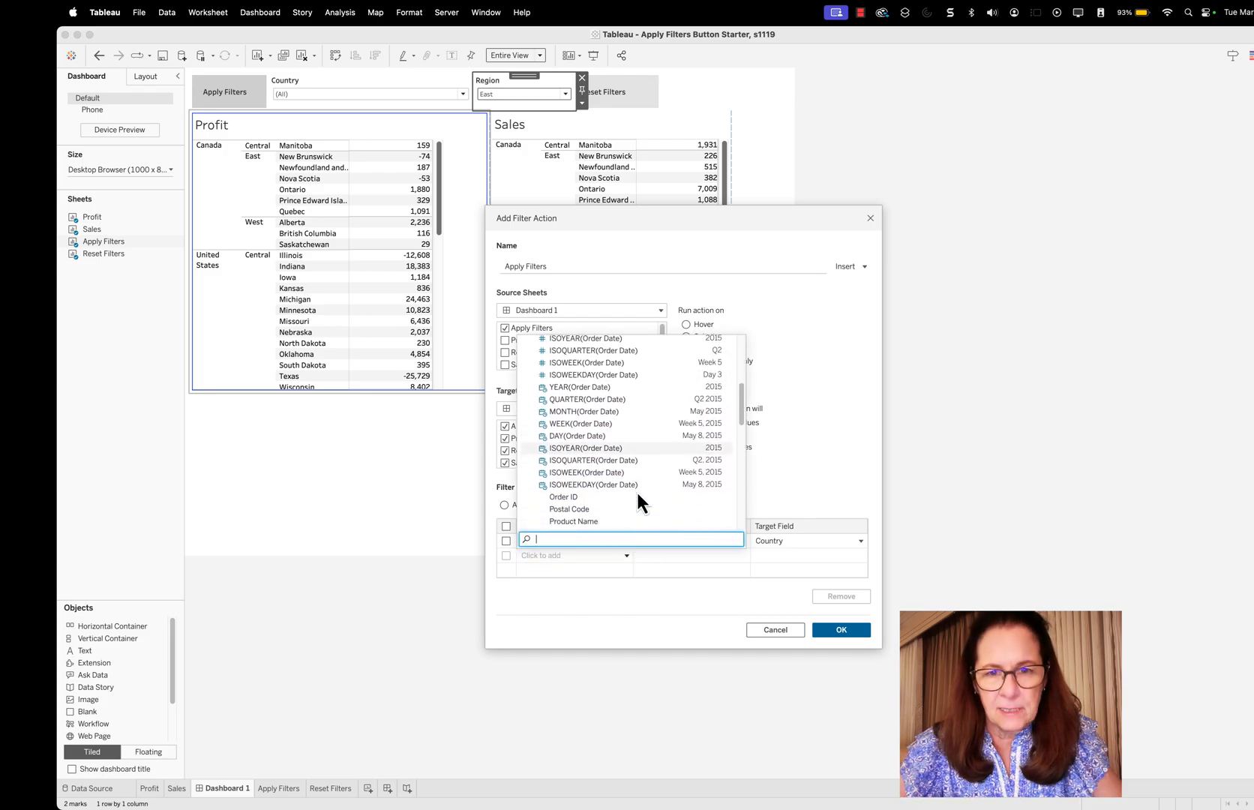
pyautogui.scroll(-5, 638, 497)
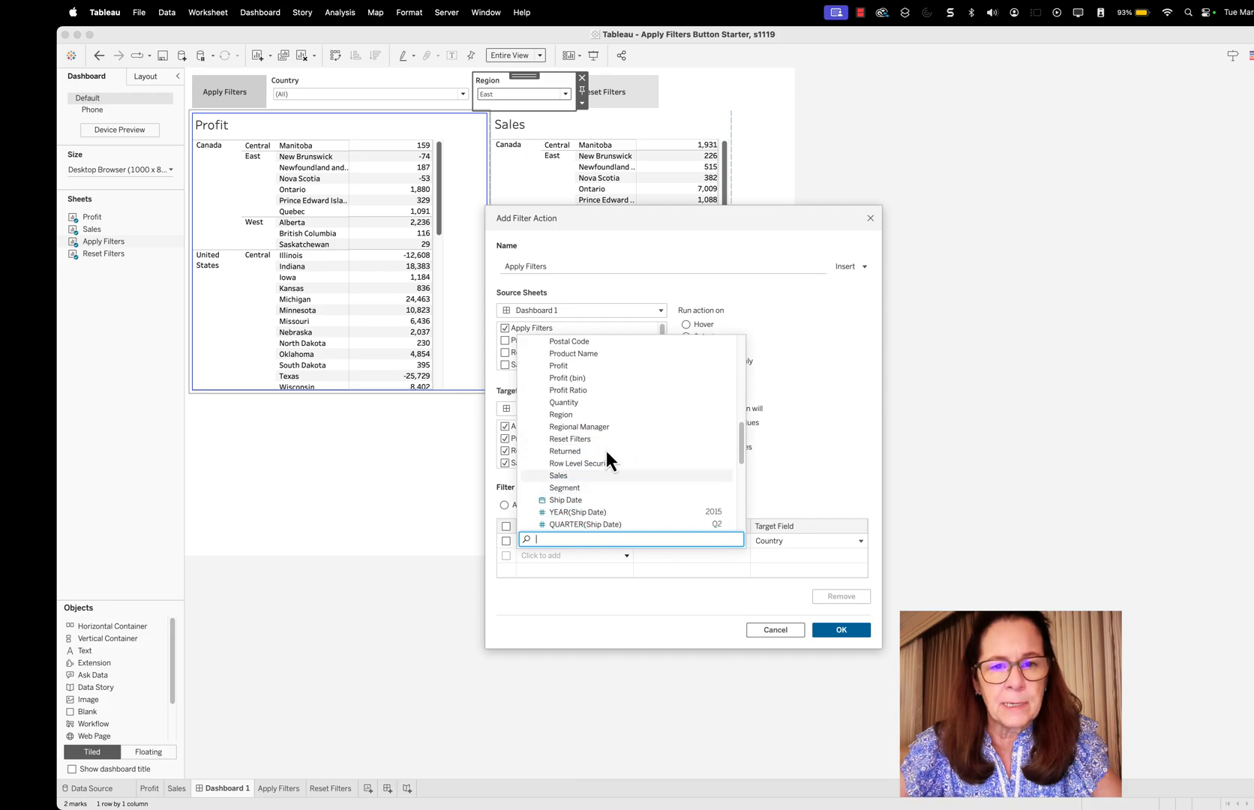
pyautogui.click(567, 415)
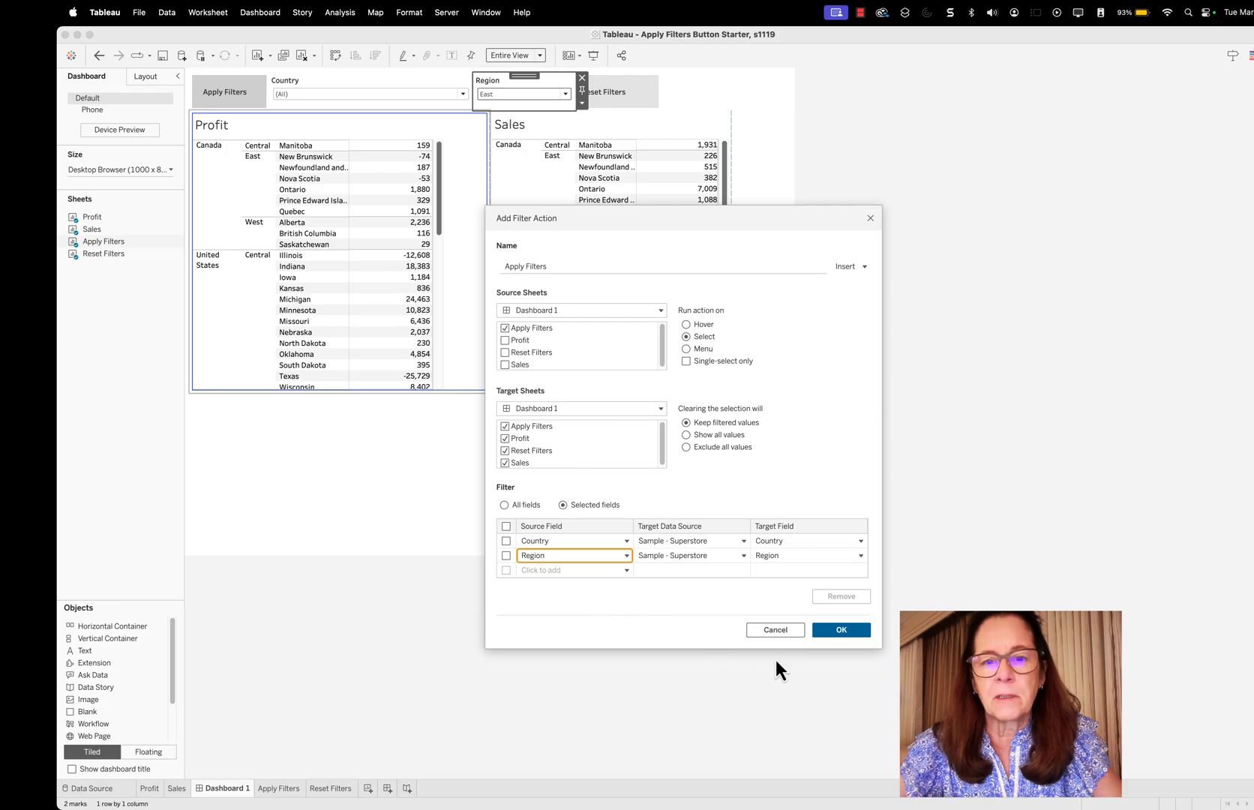
pyautogui.click(841, 629)
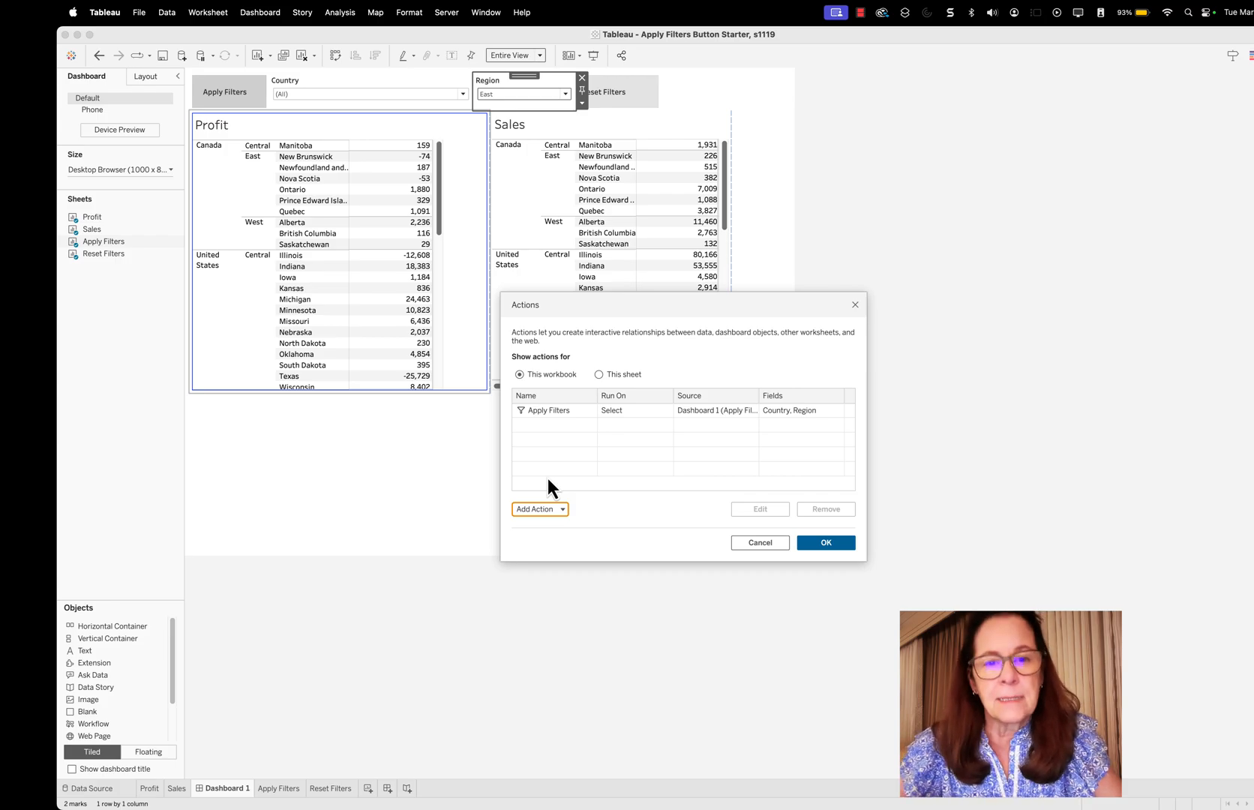
# Add a filter action named "Reset Filtesr" from the Reset Filters sheet only, run on Select, showing all values when cleared, using selected fields
pyautogui.click(545, 510)
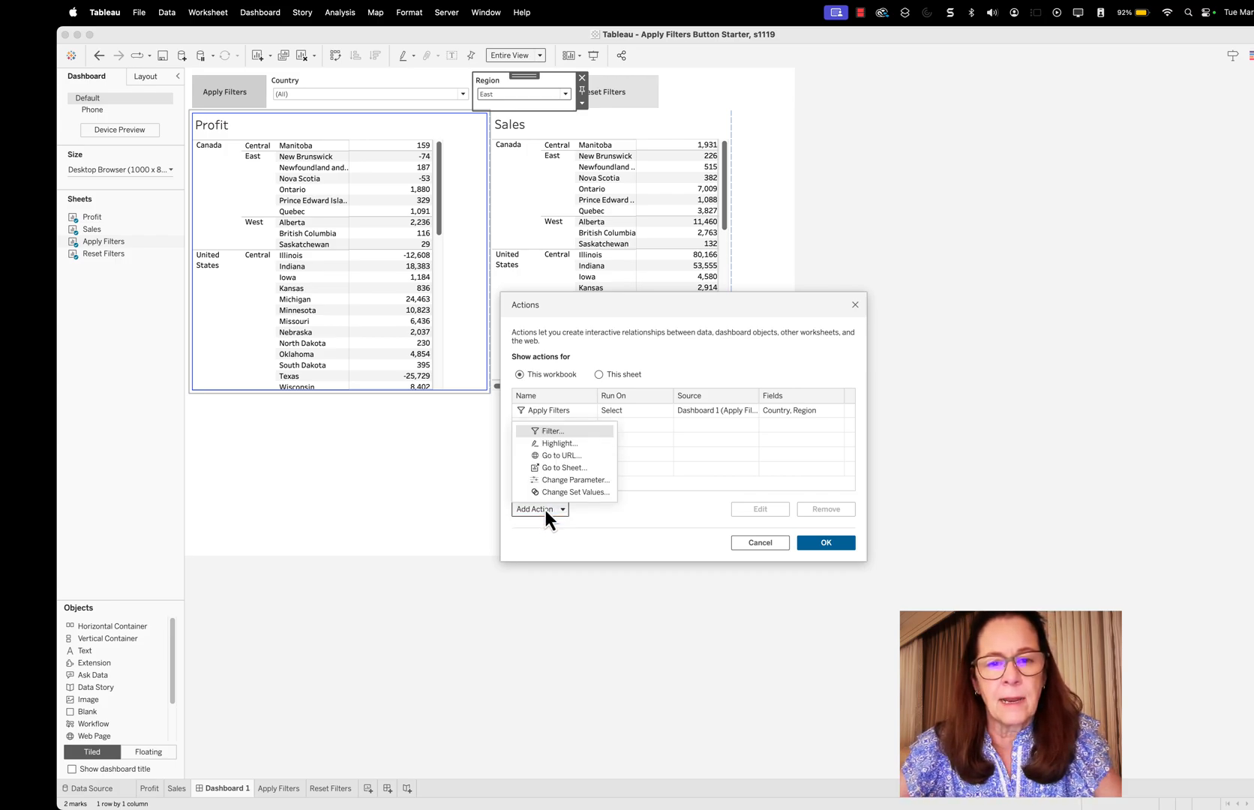
pyautogui.click(553, 430)
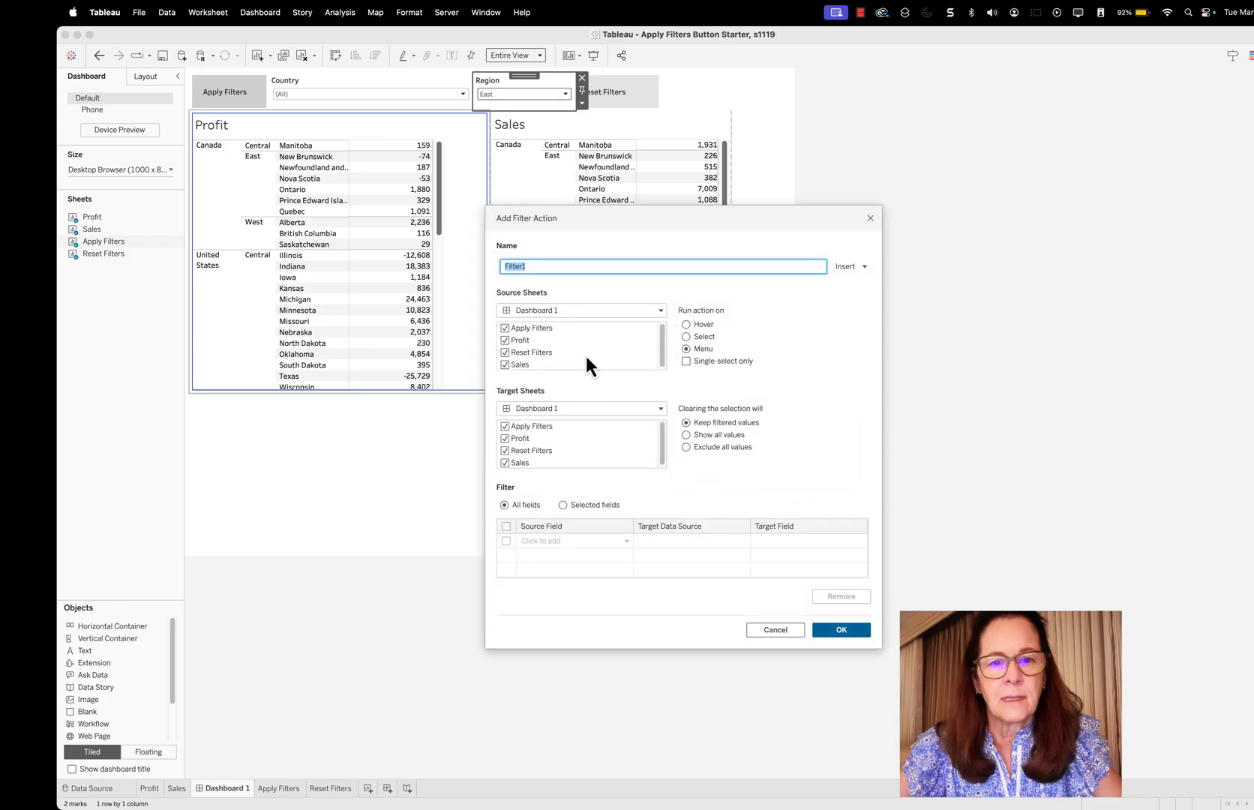
pyautogui.write('Reset Filtesr')
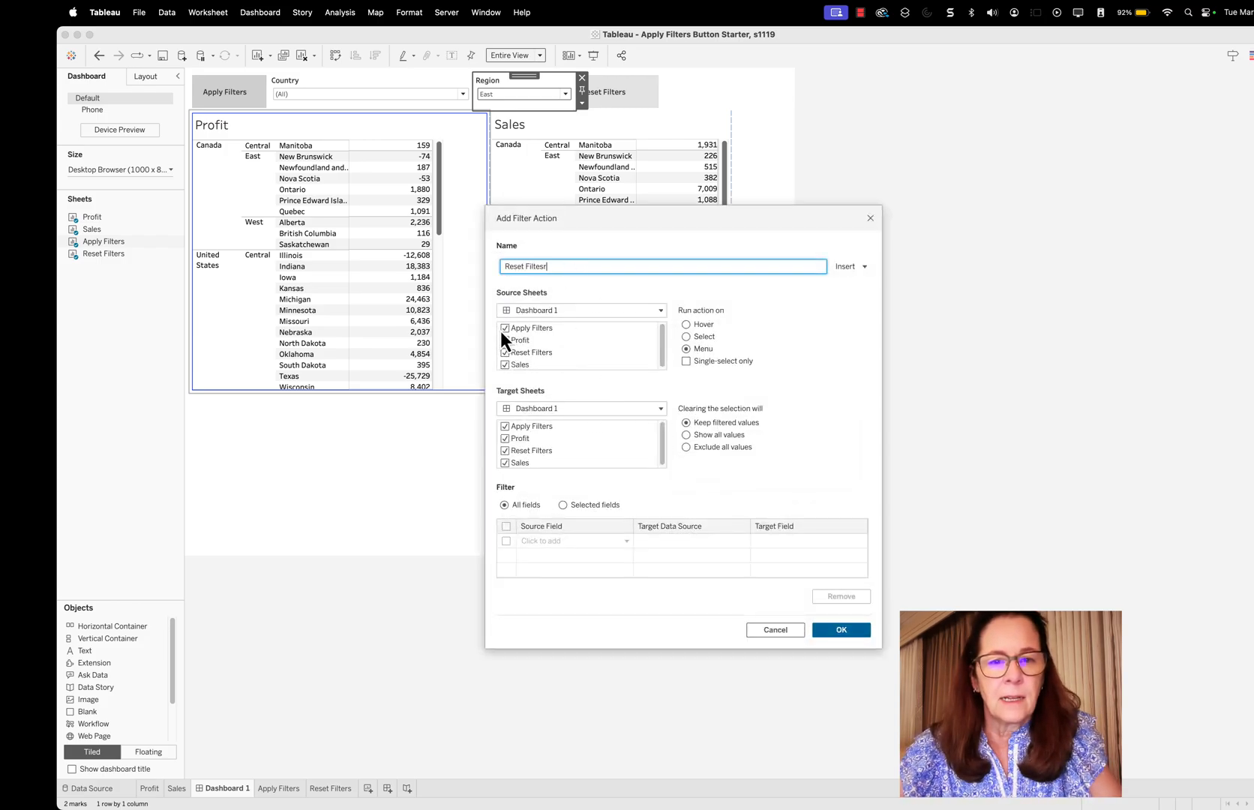
pyautogui.click(503, 329)
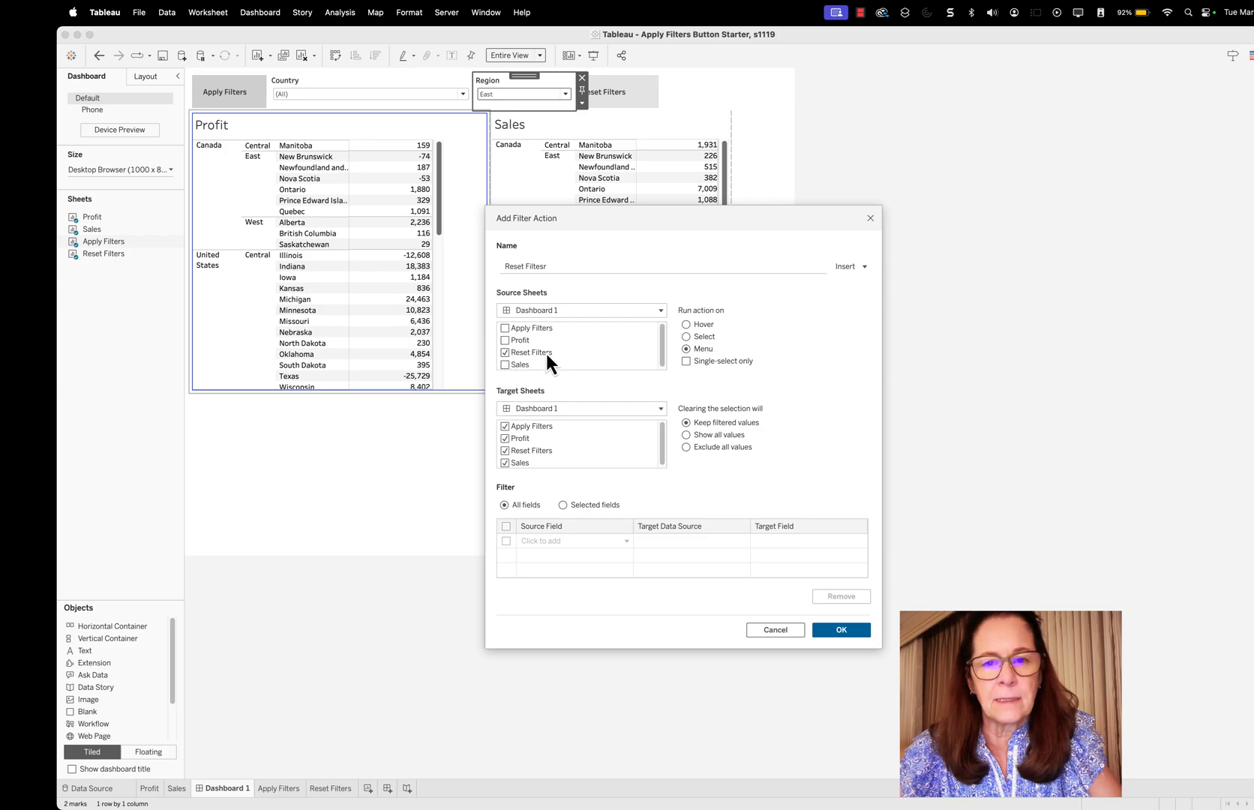
pyautogui.click(686, 336)
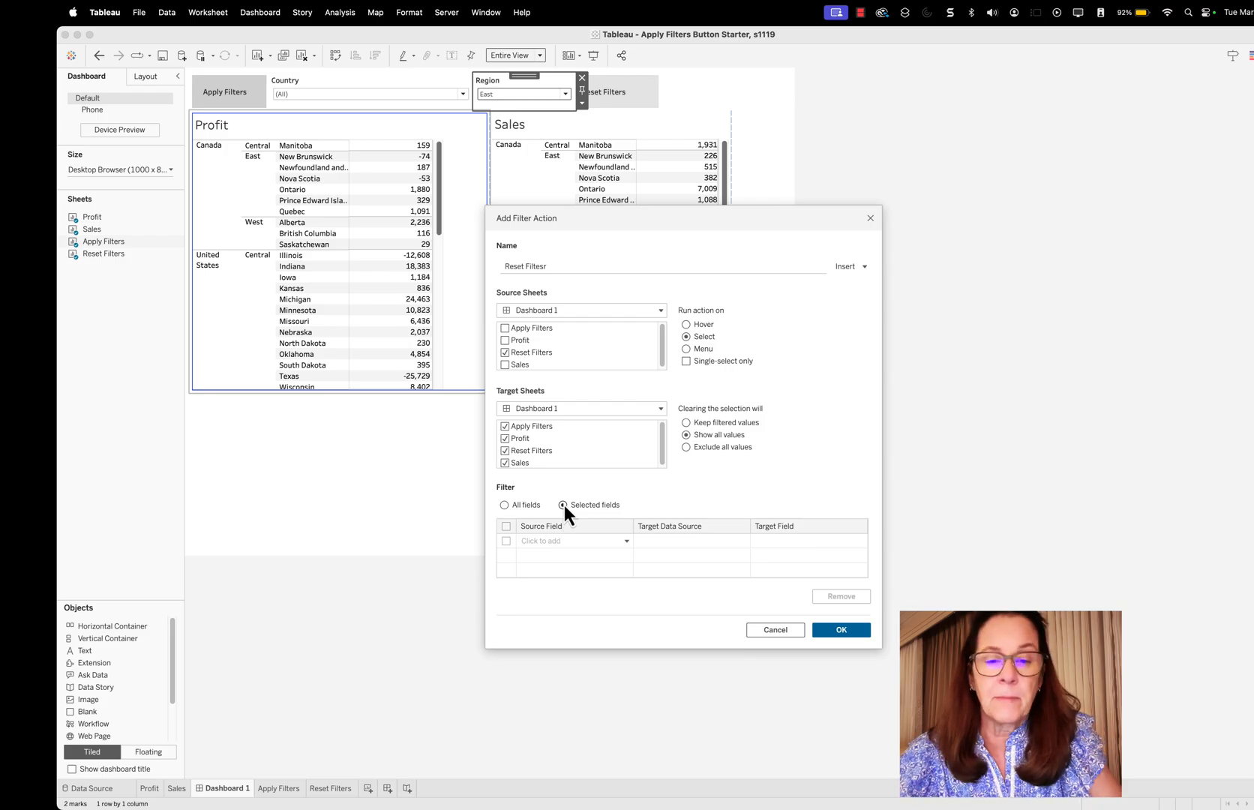
# Add Country and Region as the filter fields of the reset action, and save the dashboard actions
pyautogui.click(624, 541)
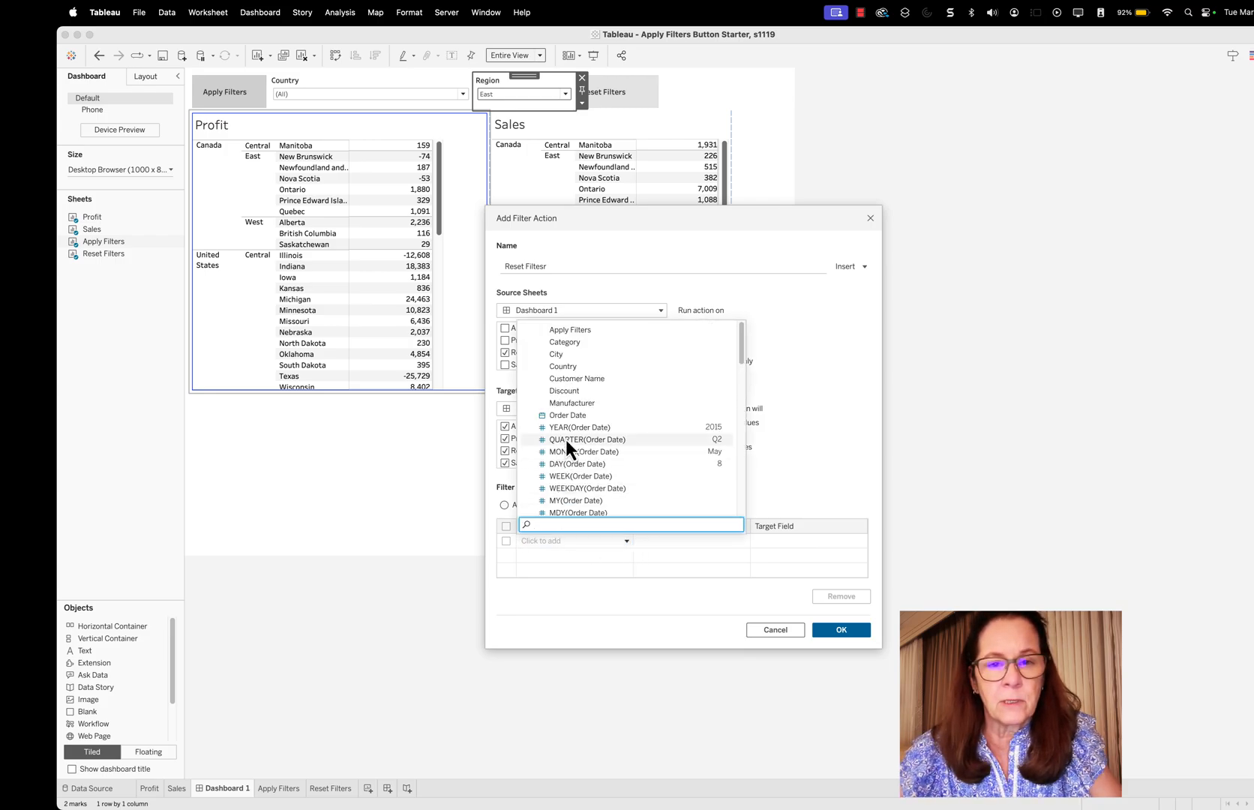
pyautogui.click(570, 367)
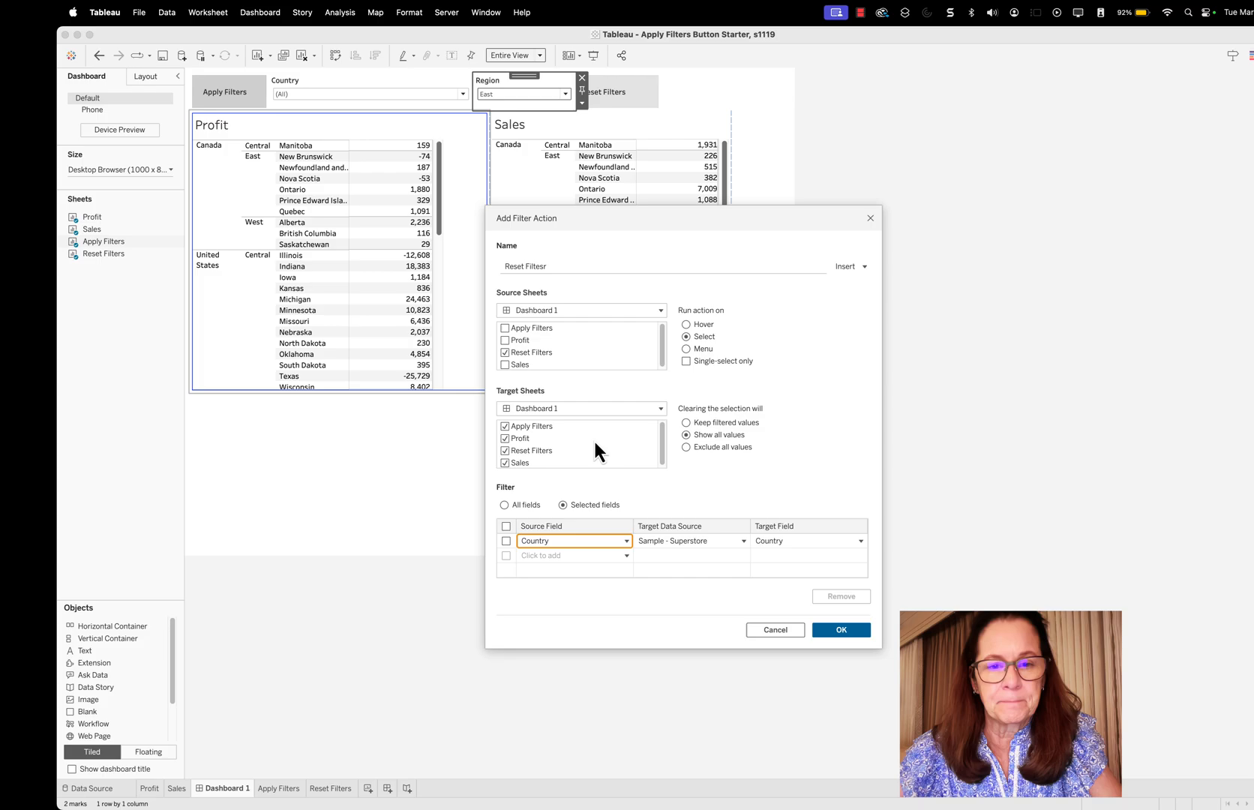
pyautogui.click(627, 555)
pyautogui.scroll(-10, 610, 464)
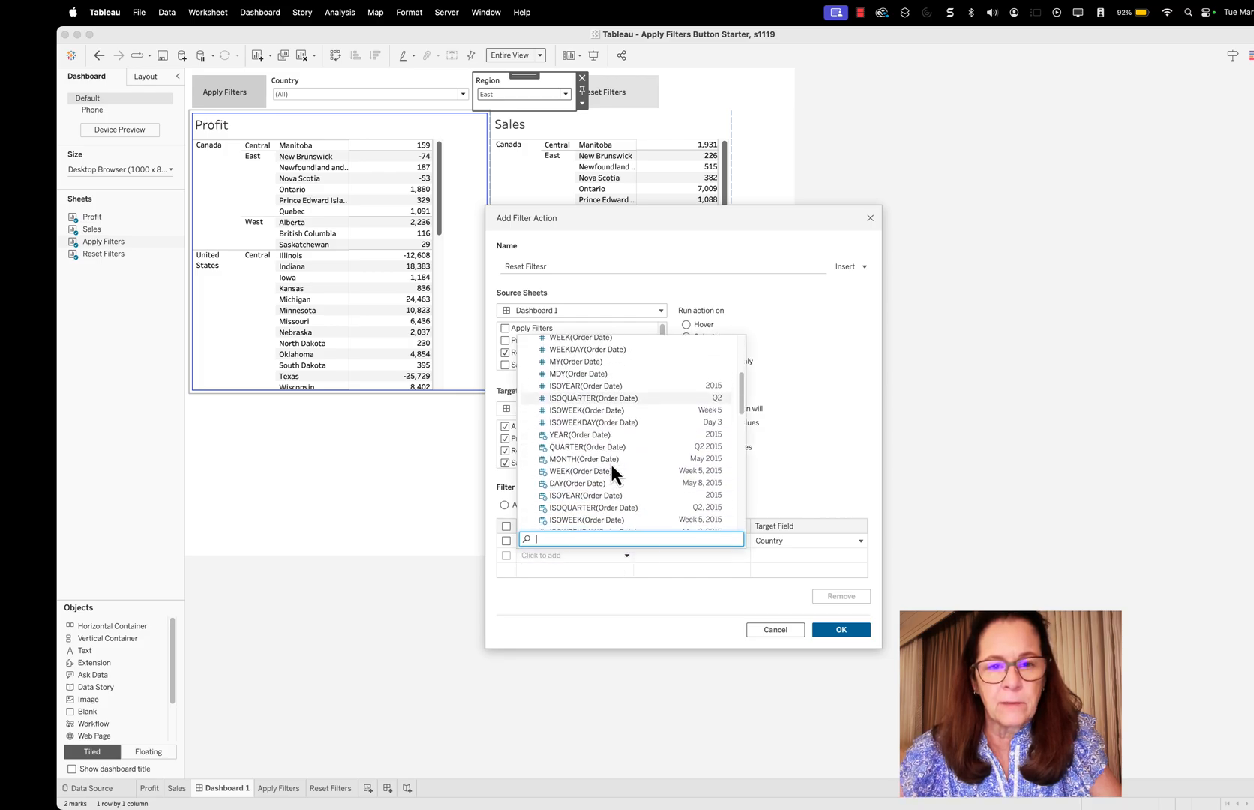
pyautogui.scroll(-5, 609, 463)
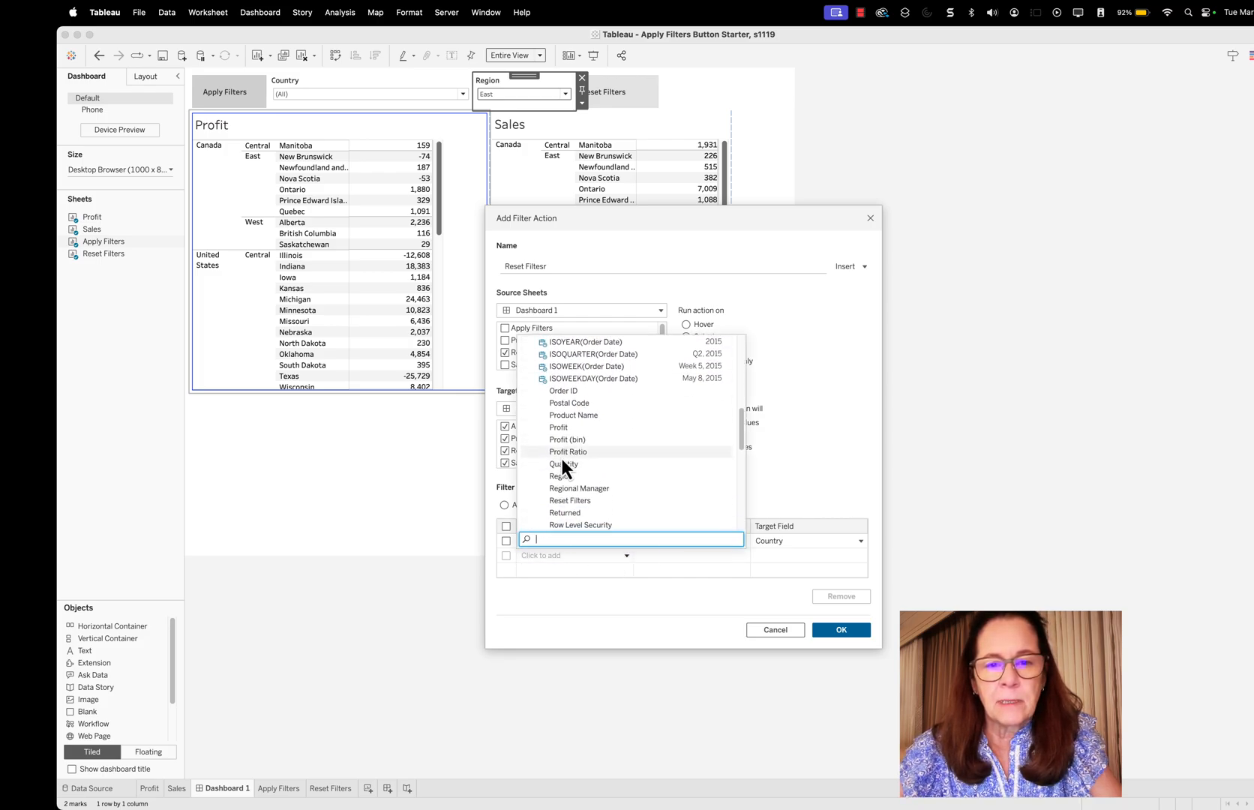
pyautogui.click(563, 477)
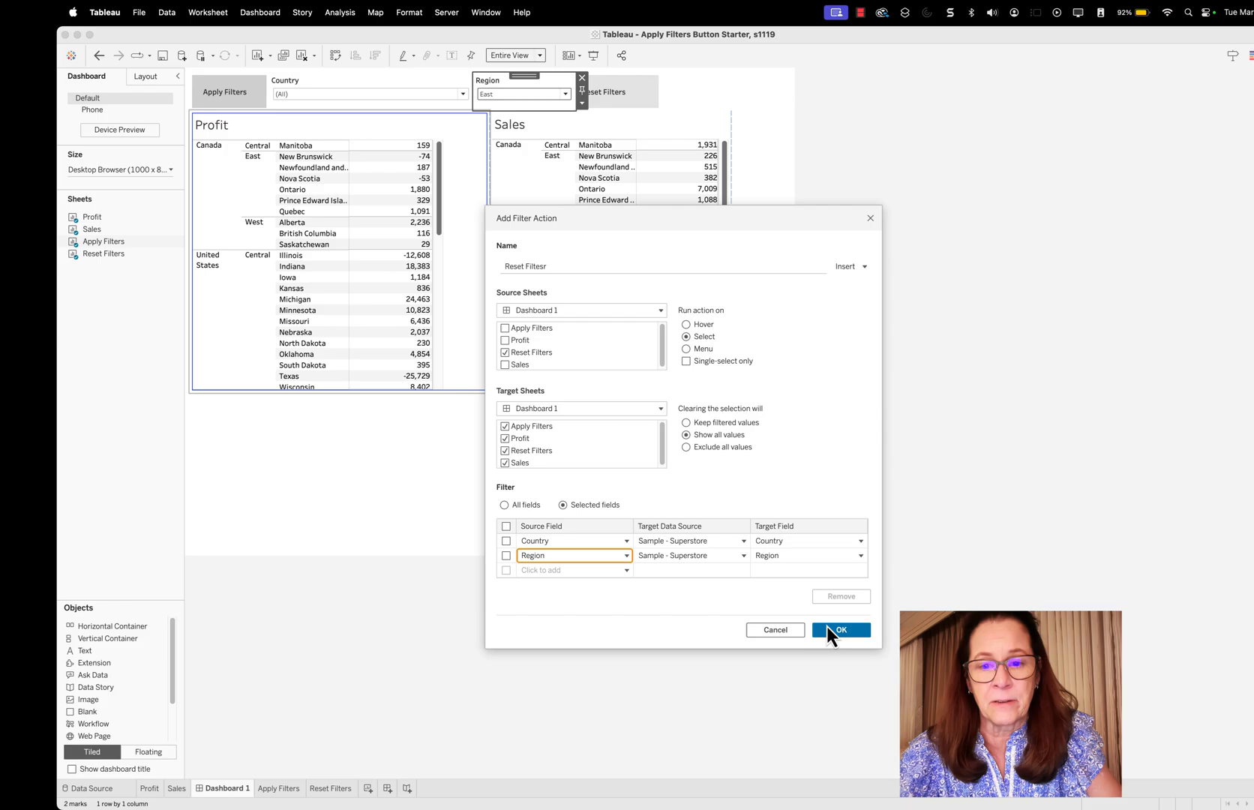
pyautogui.click(847, 630)
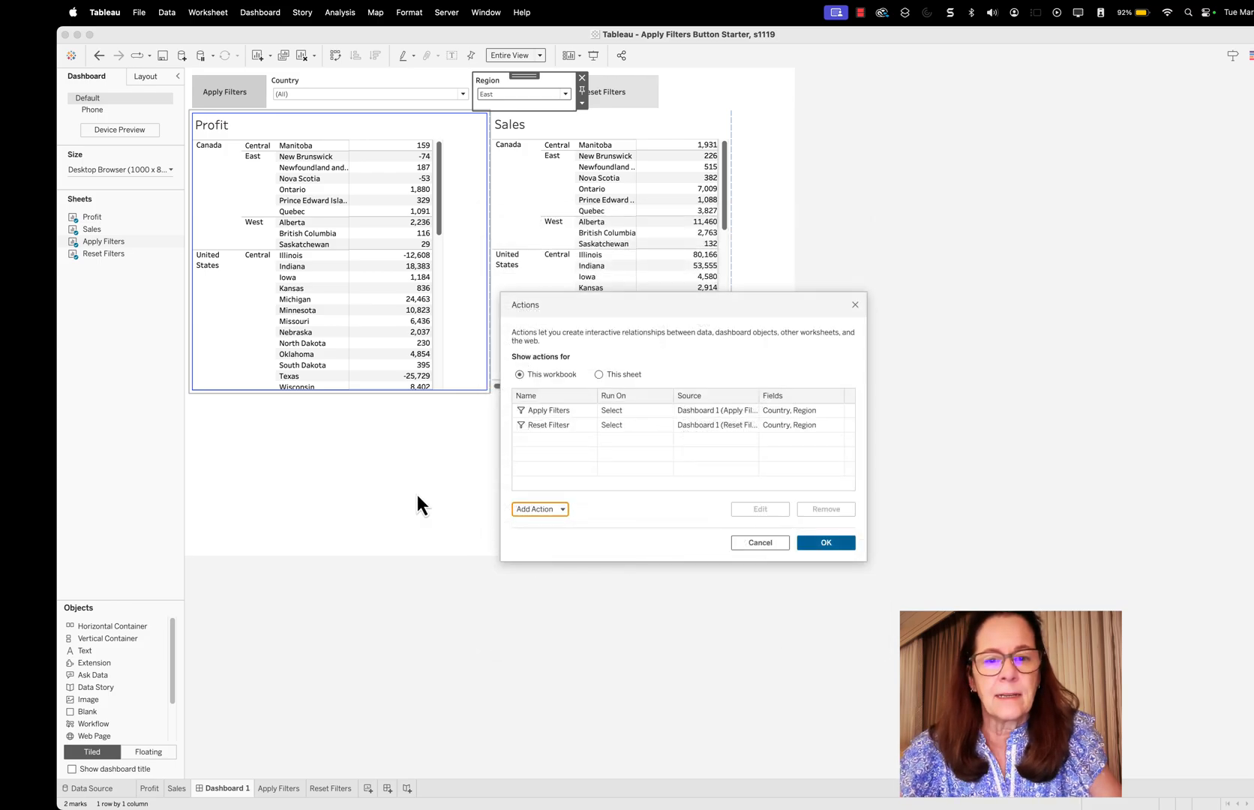
pyautogui.click(832, 541)
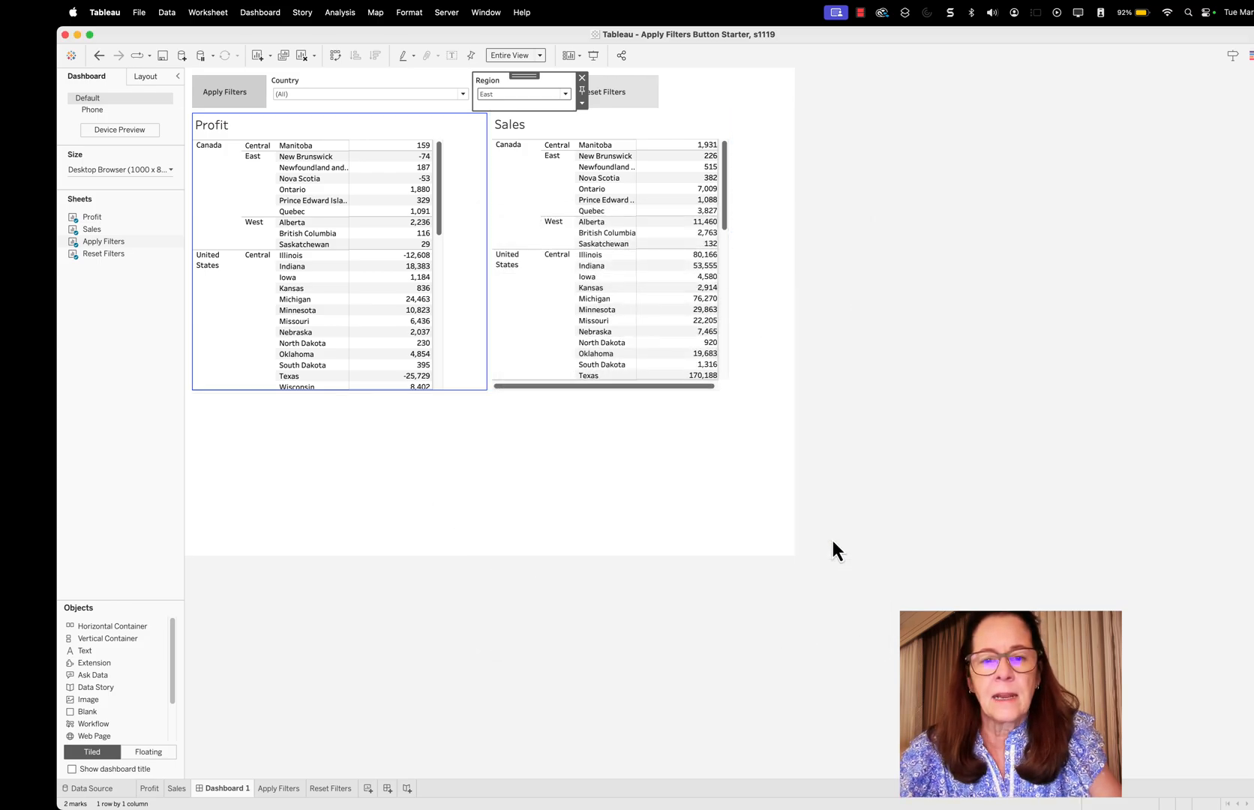
# Deselect the Region filter on the dashboard and switch to Presentation Mode
pyautogui.click(776, 473)
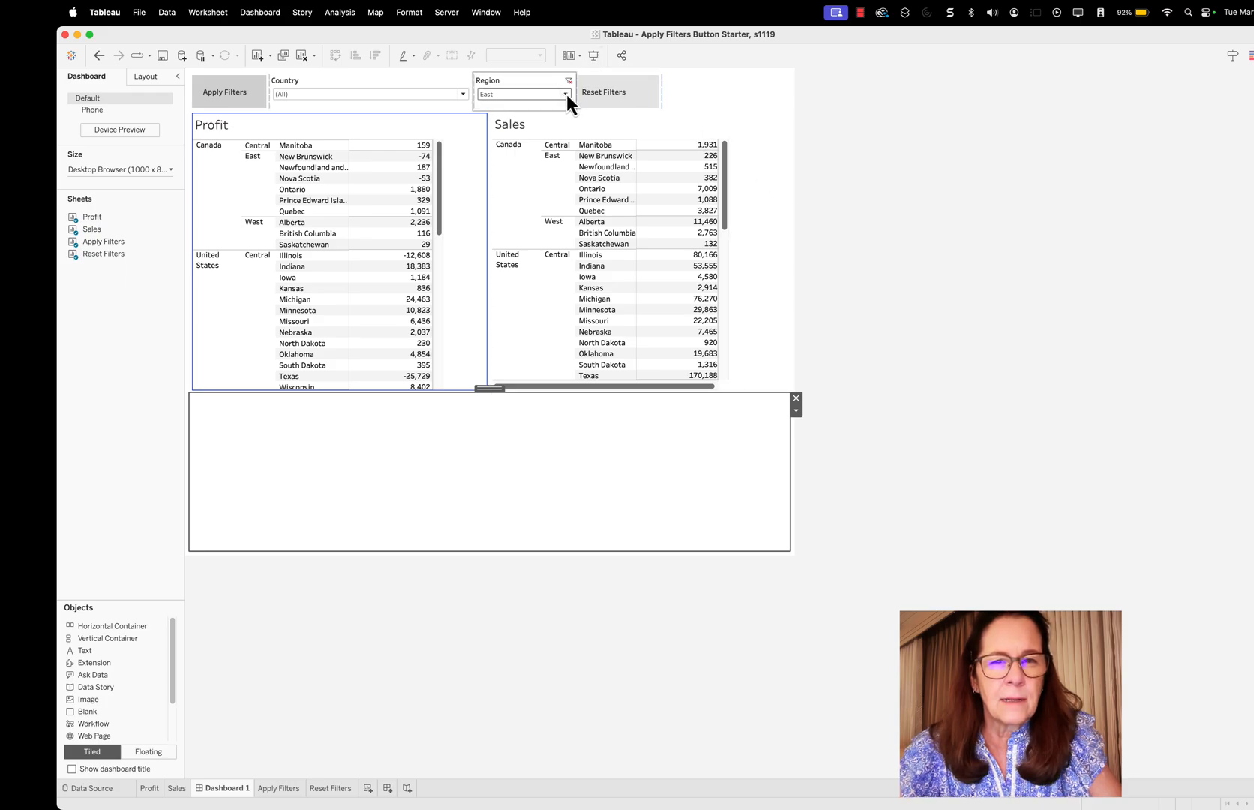
pyautogui.click(493, 15)
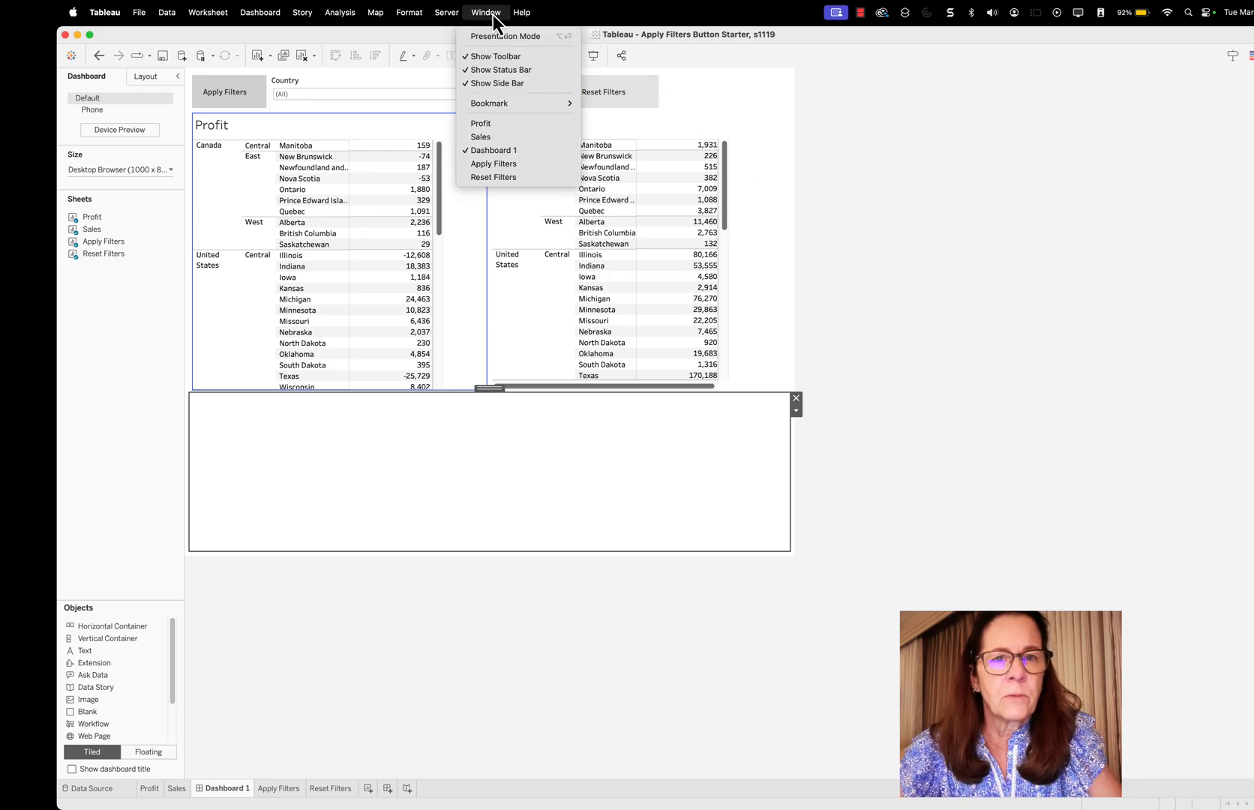
pyautogui.click(503, 43)
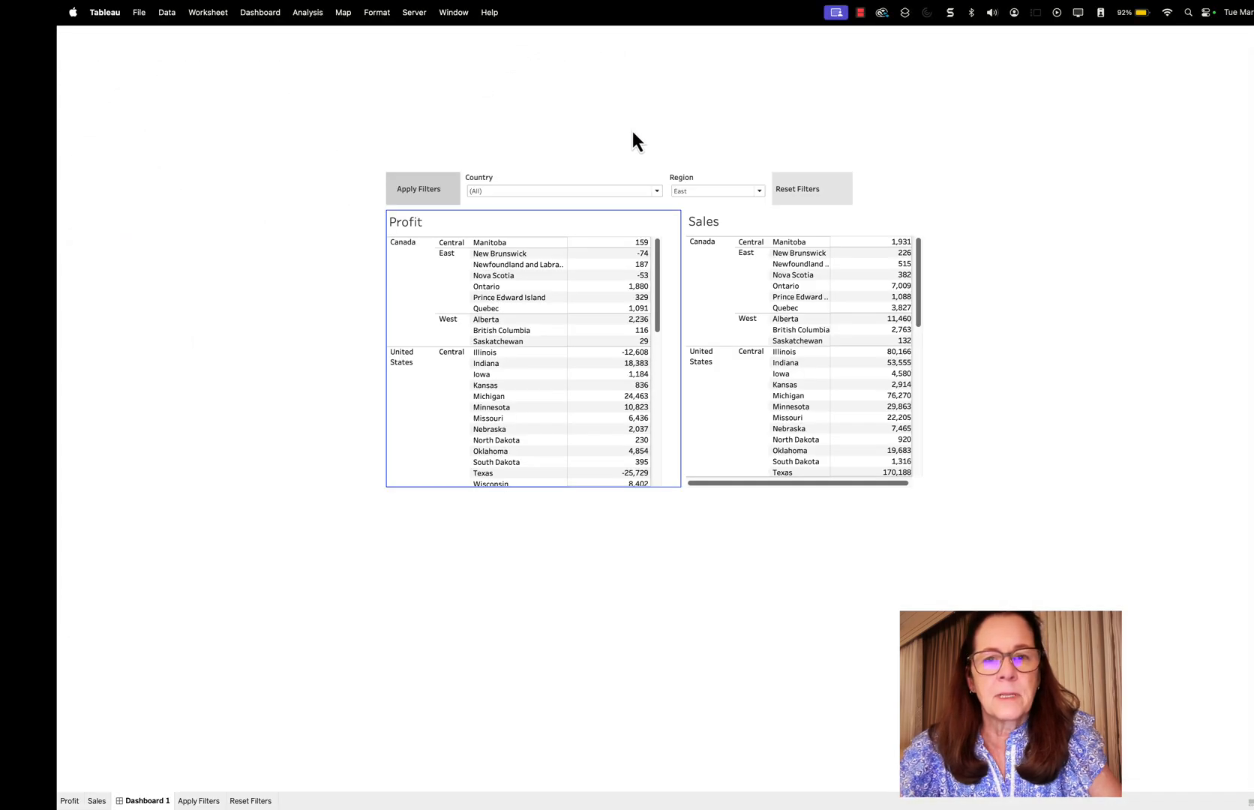
# Include all values (Central, East, South and West) in the Region filter and run the Apply Filters action
pyautogui.click(760, 190)
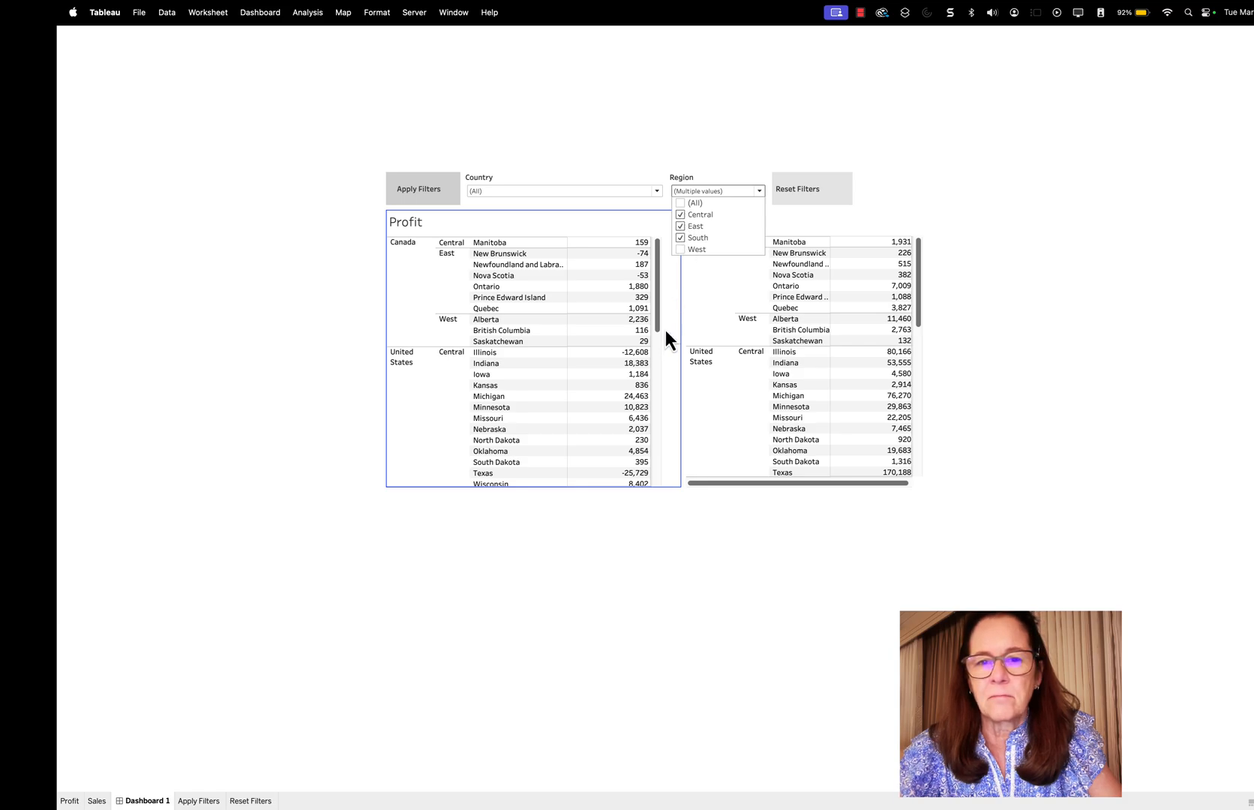
pyautogui.click(680, 250)
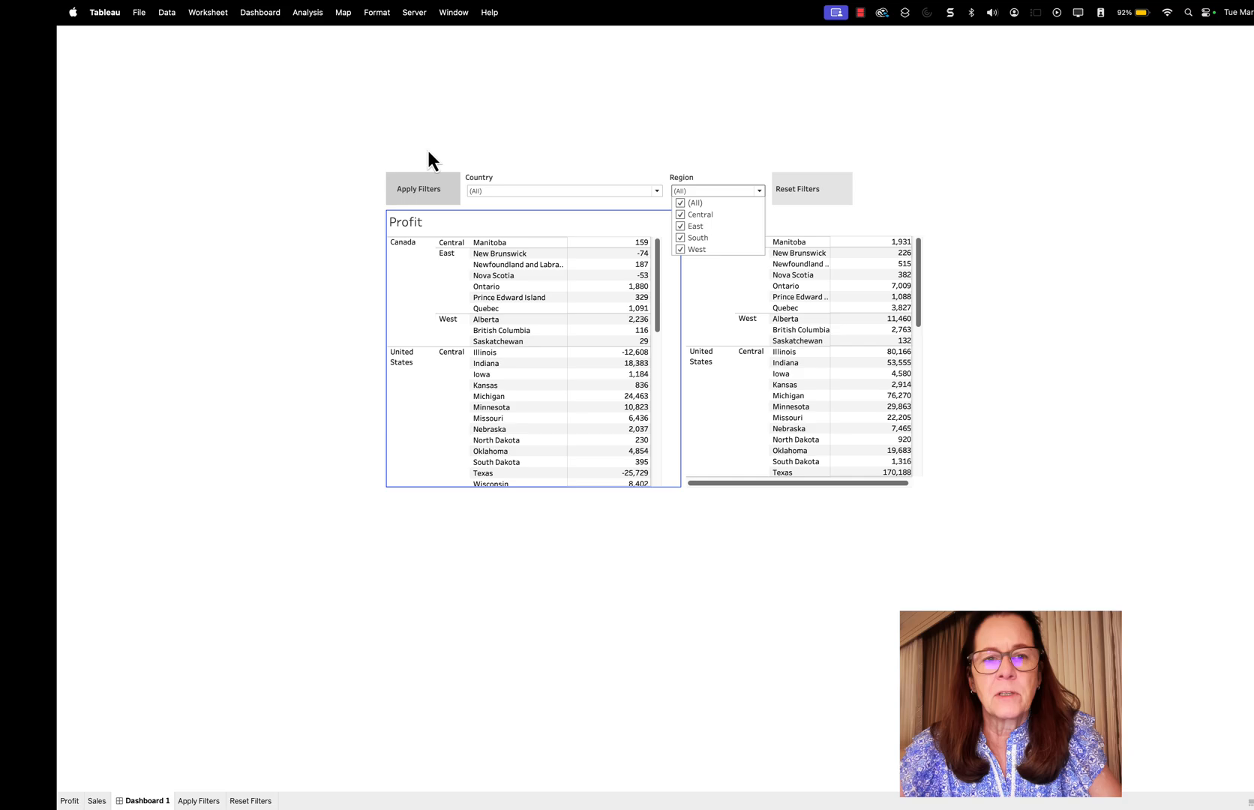
pyautogui.click(418, 186)
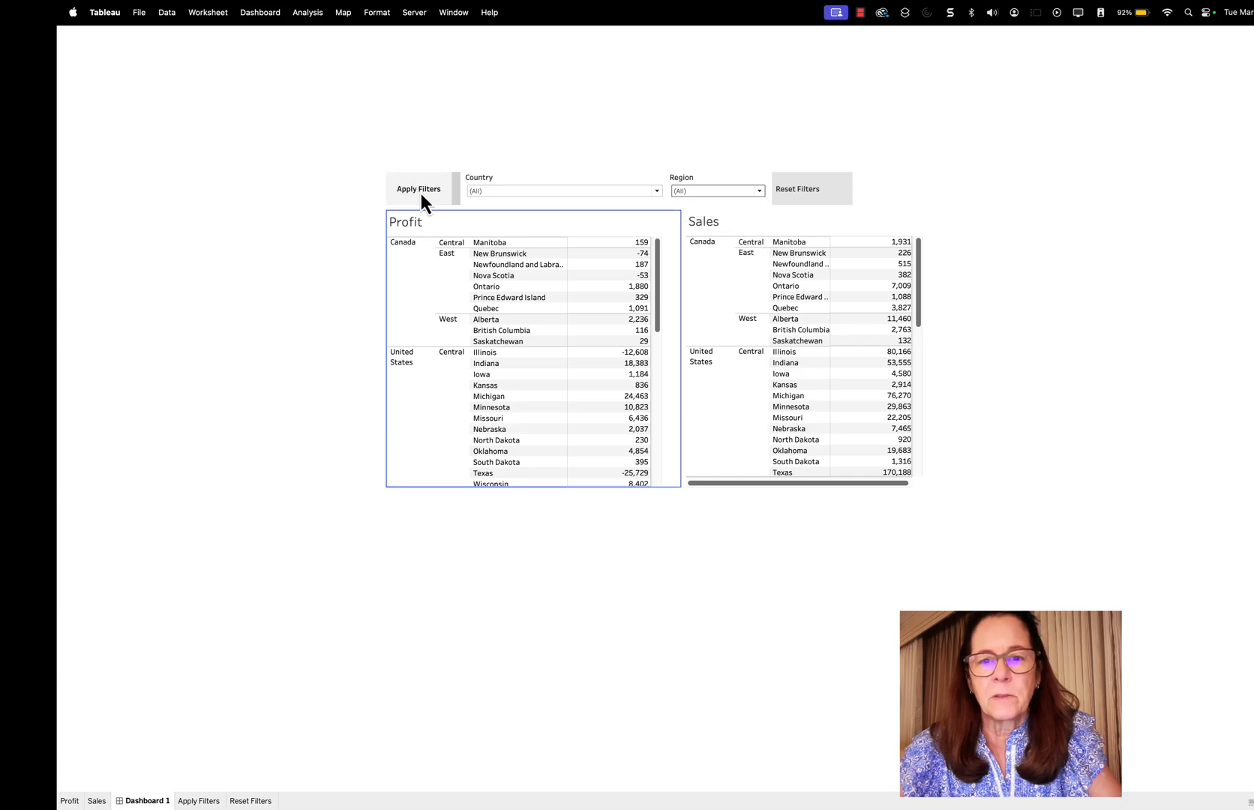
pyautogui.click(420, 192)
pyautogui.click(417, 189)
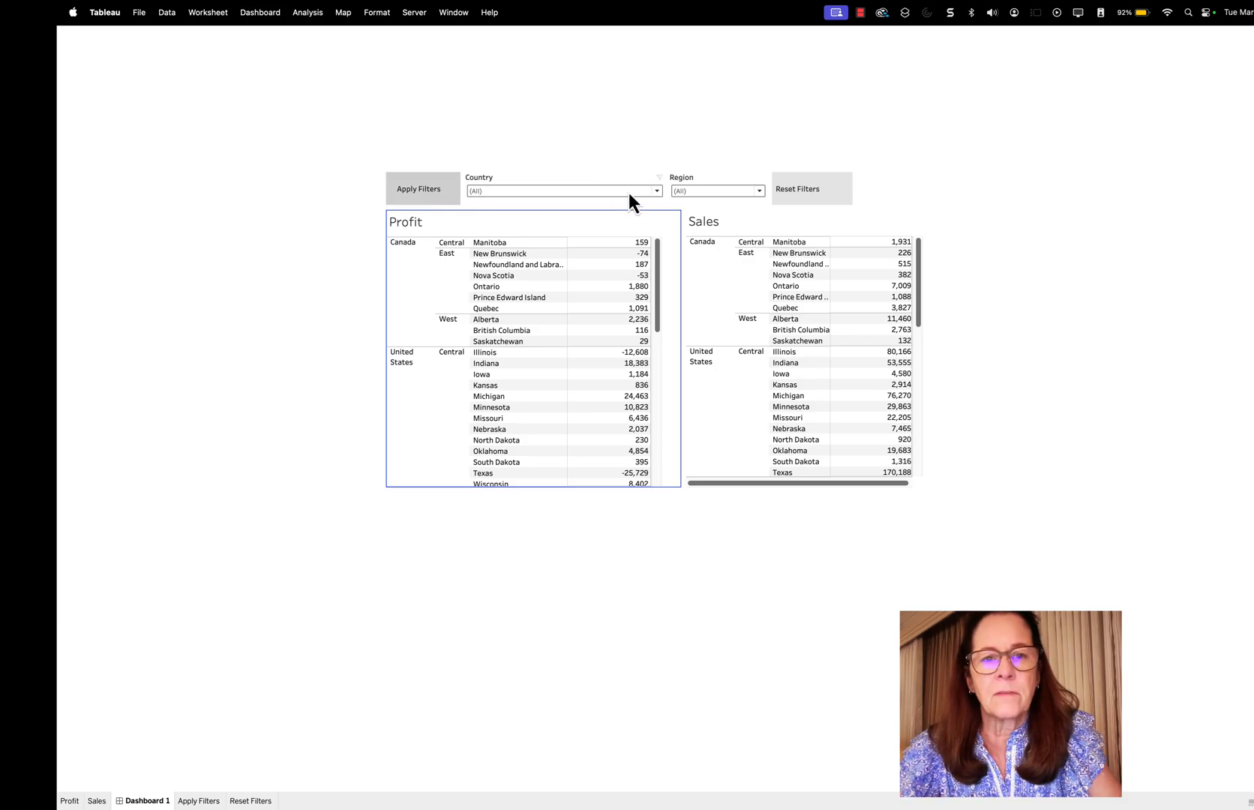
# Exclude Canada from the Country filter so only United States stays selected, and run the Apply Filters action
pyautogui.click(655, 191)
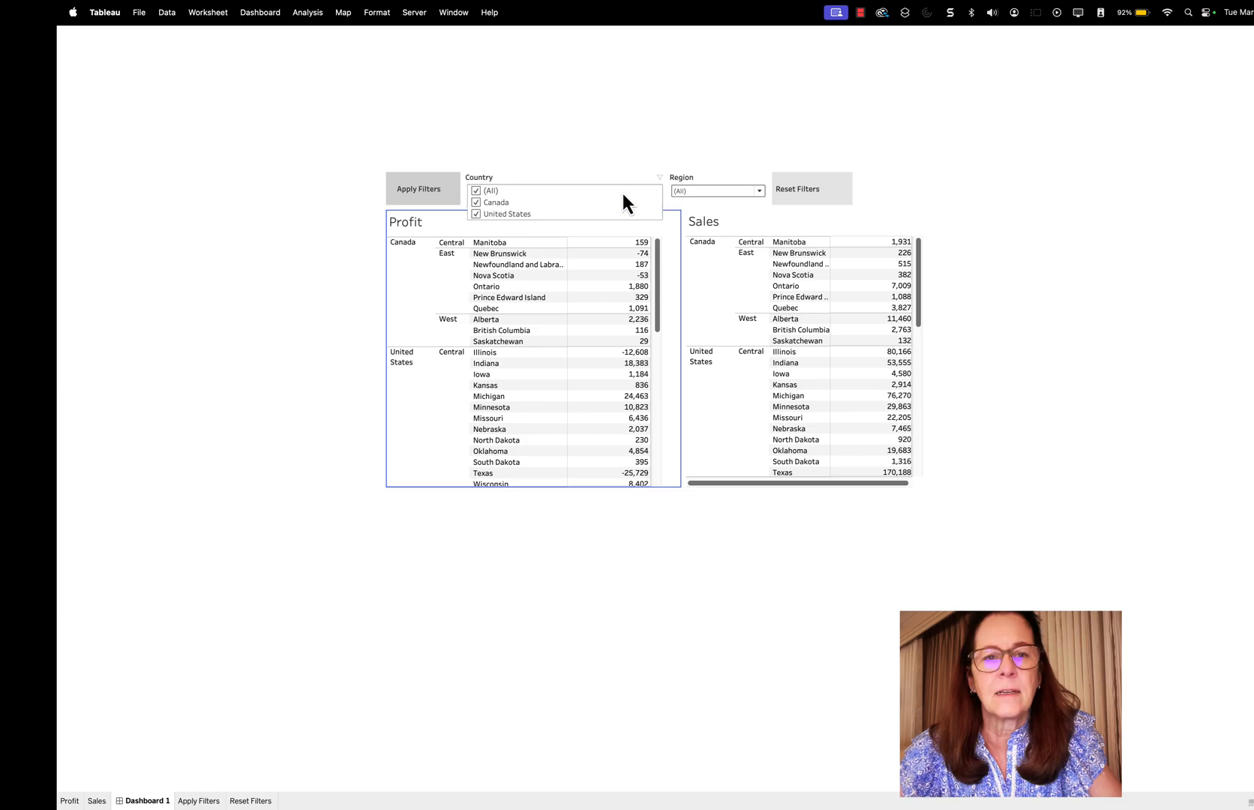
pyautogui.click(479, 202)
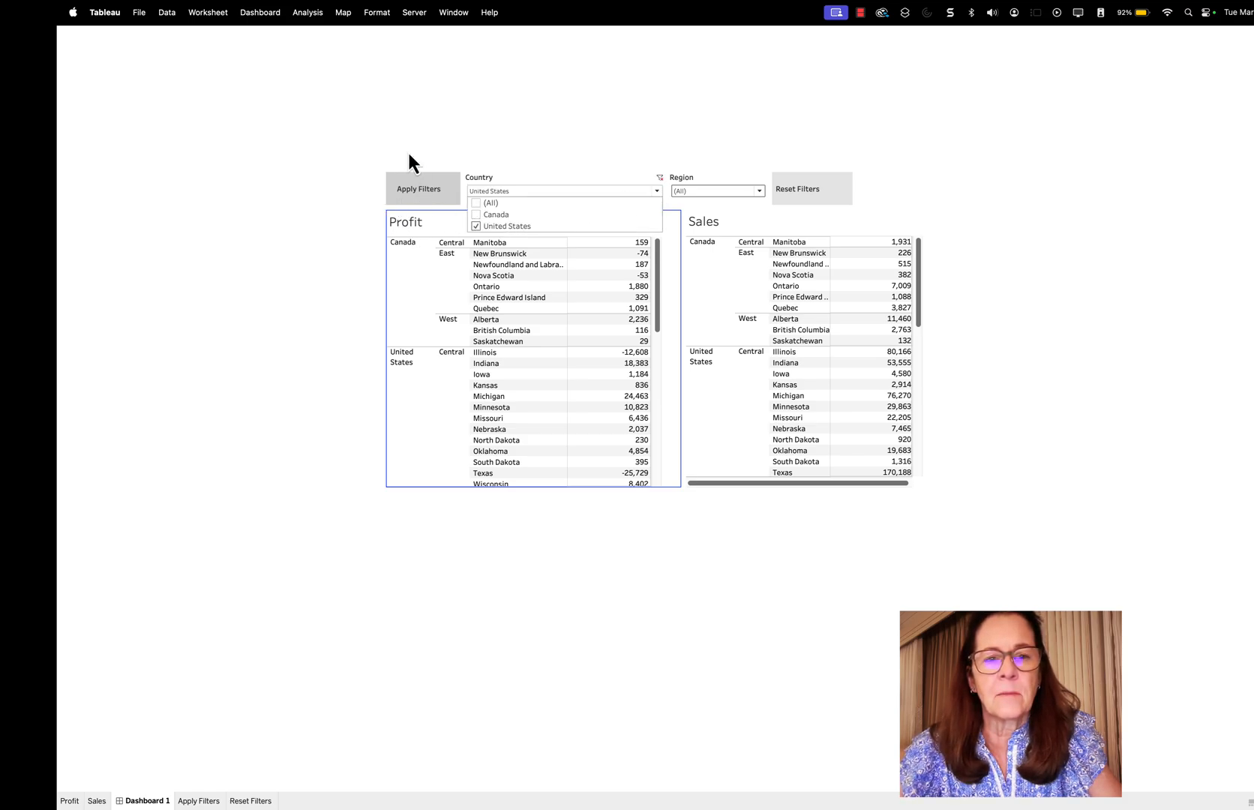
pyautogui.click(417, 198)
pyautogui.click(417, 191)
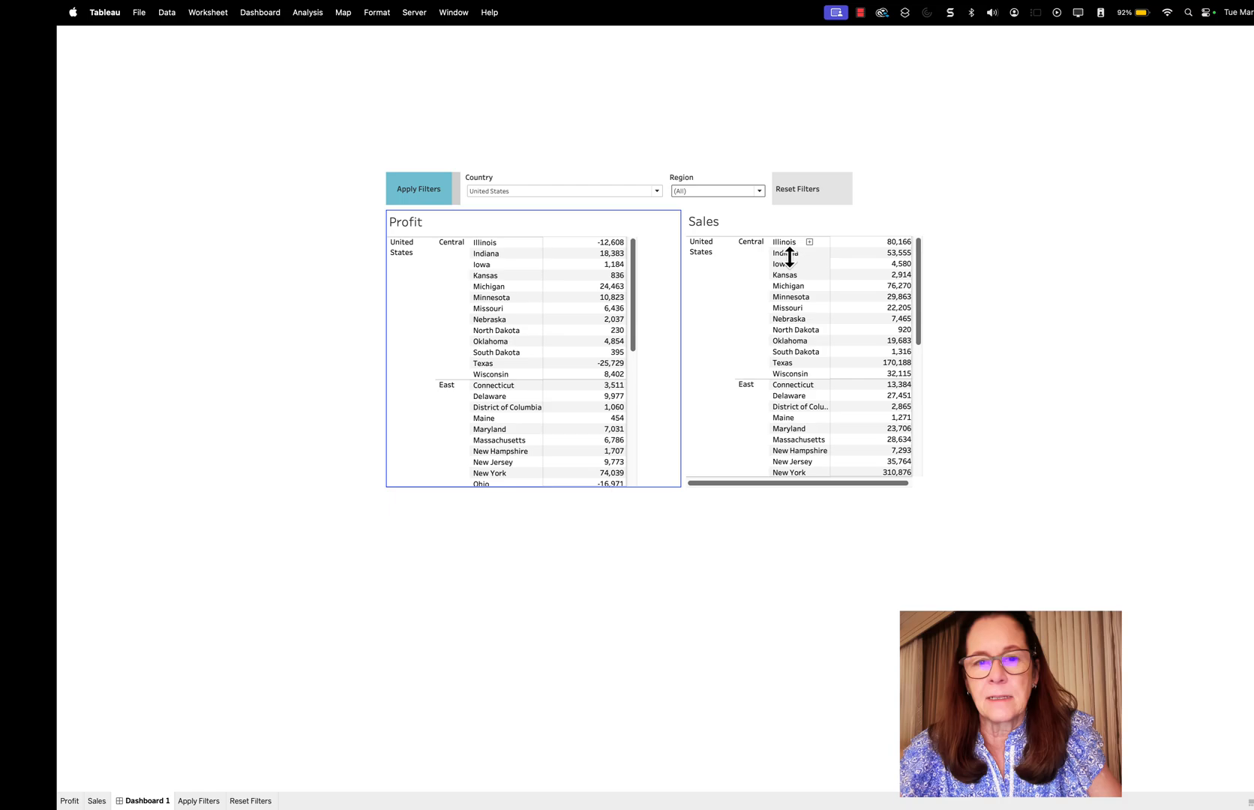
# Limit the Region filter to East only and run the Apply Filters action on the Profit and Sales tables
pyautogui.click(759, 191)
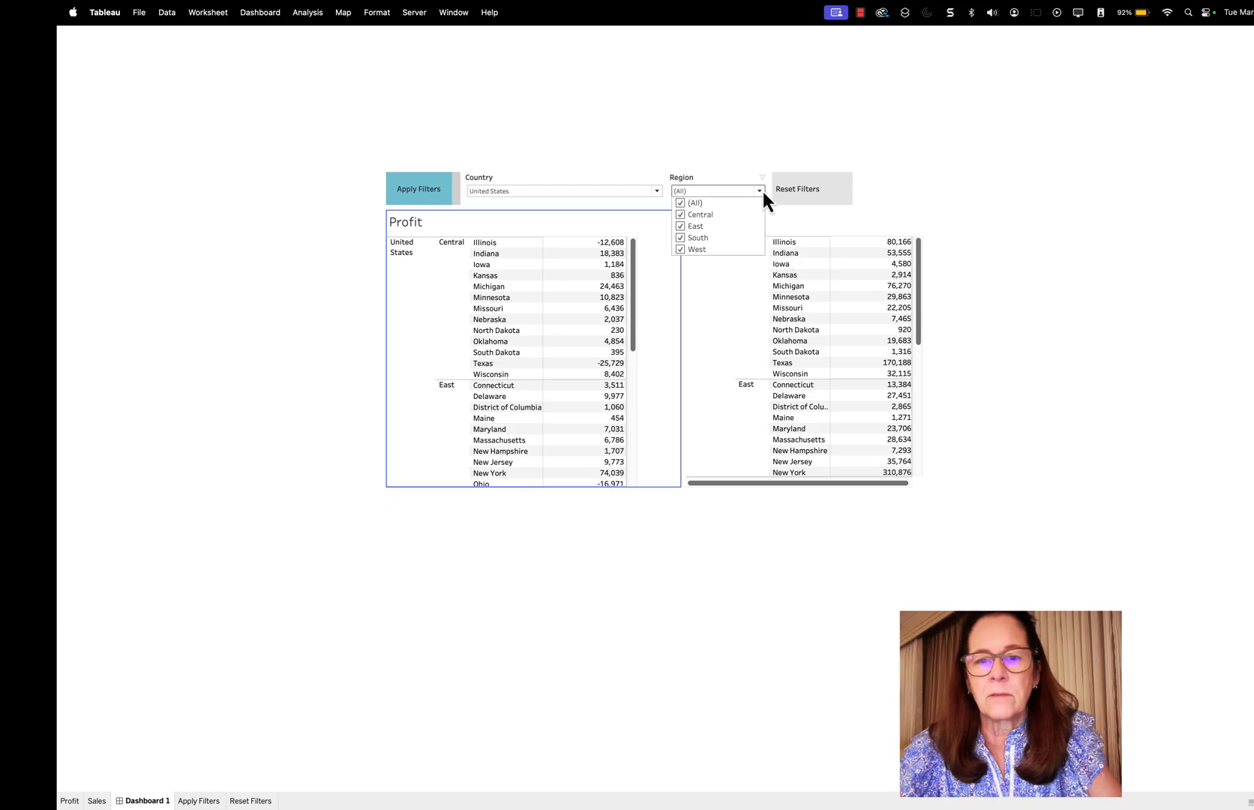
pyautogui.click(680, 202)
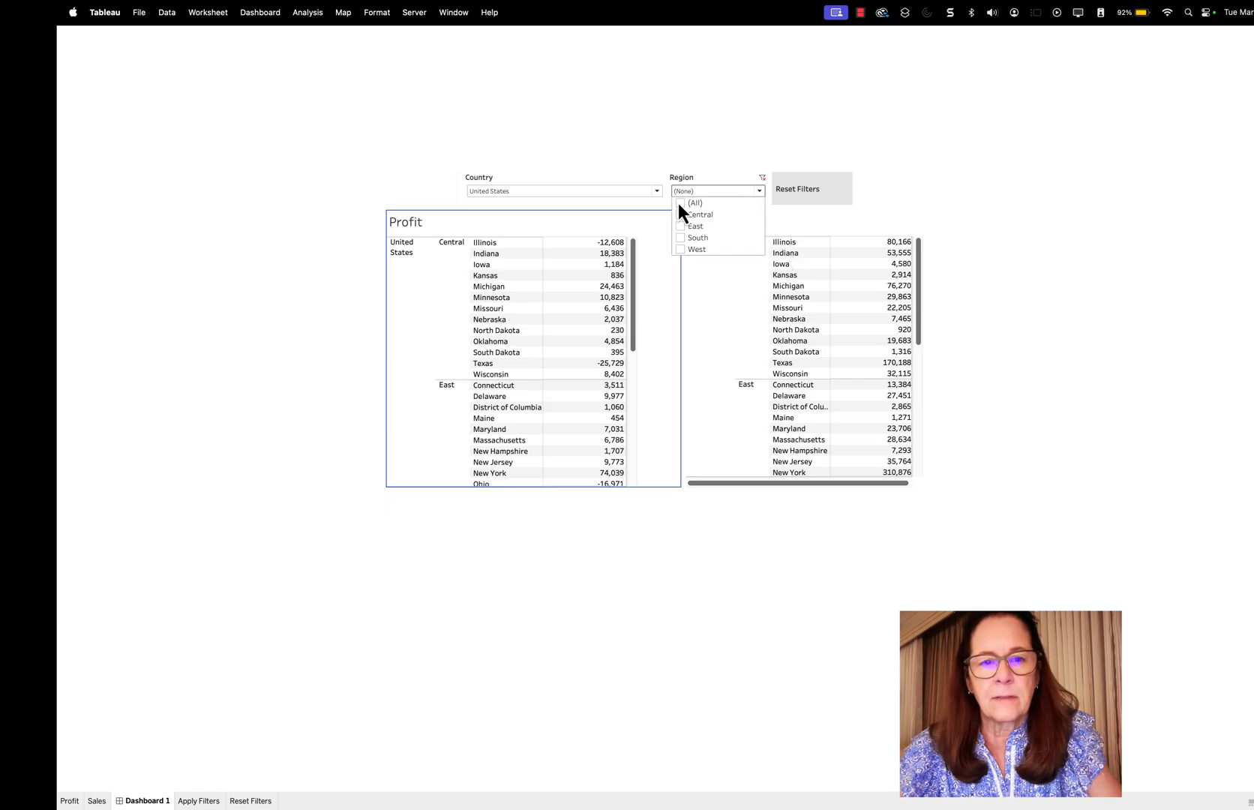
pyautogui.click(680, 226)
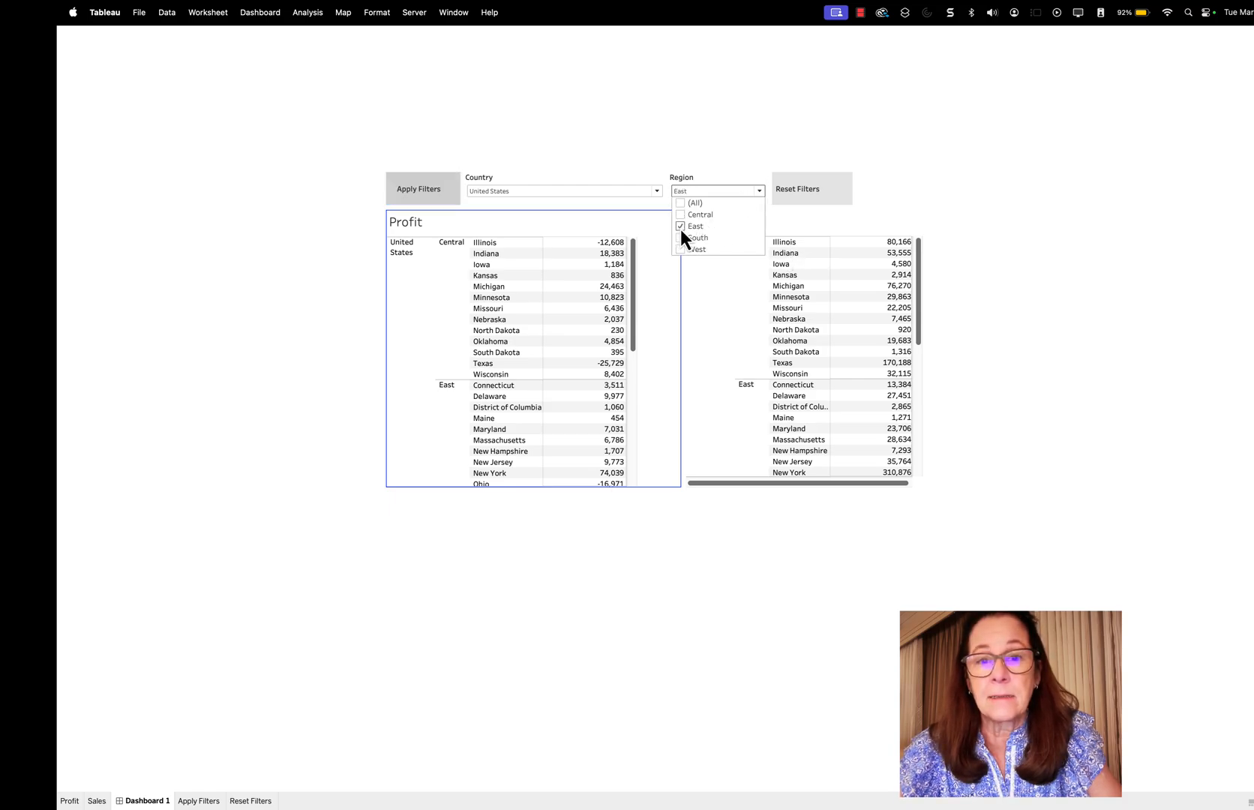
pyautogui.click(417, 190)
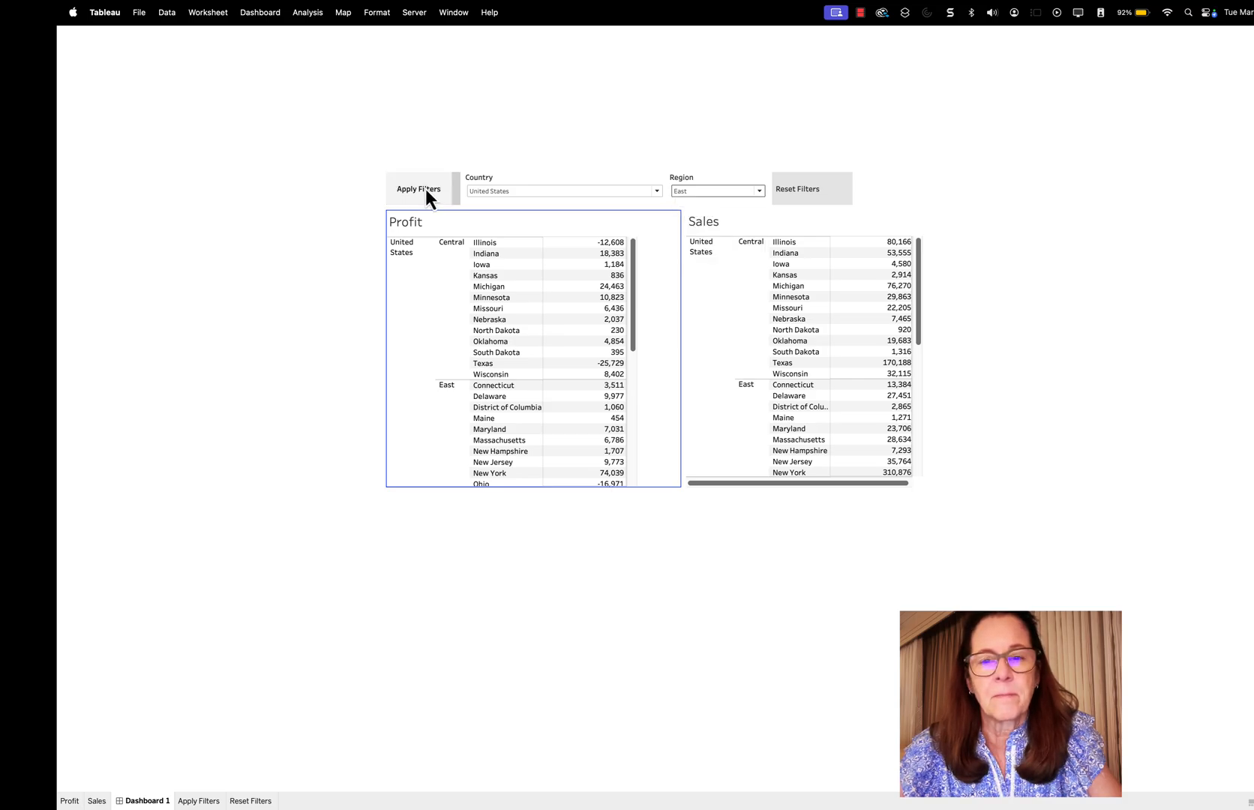
pyautogui.click(426, 189)
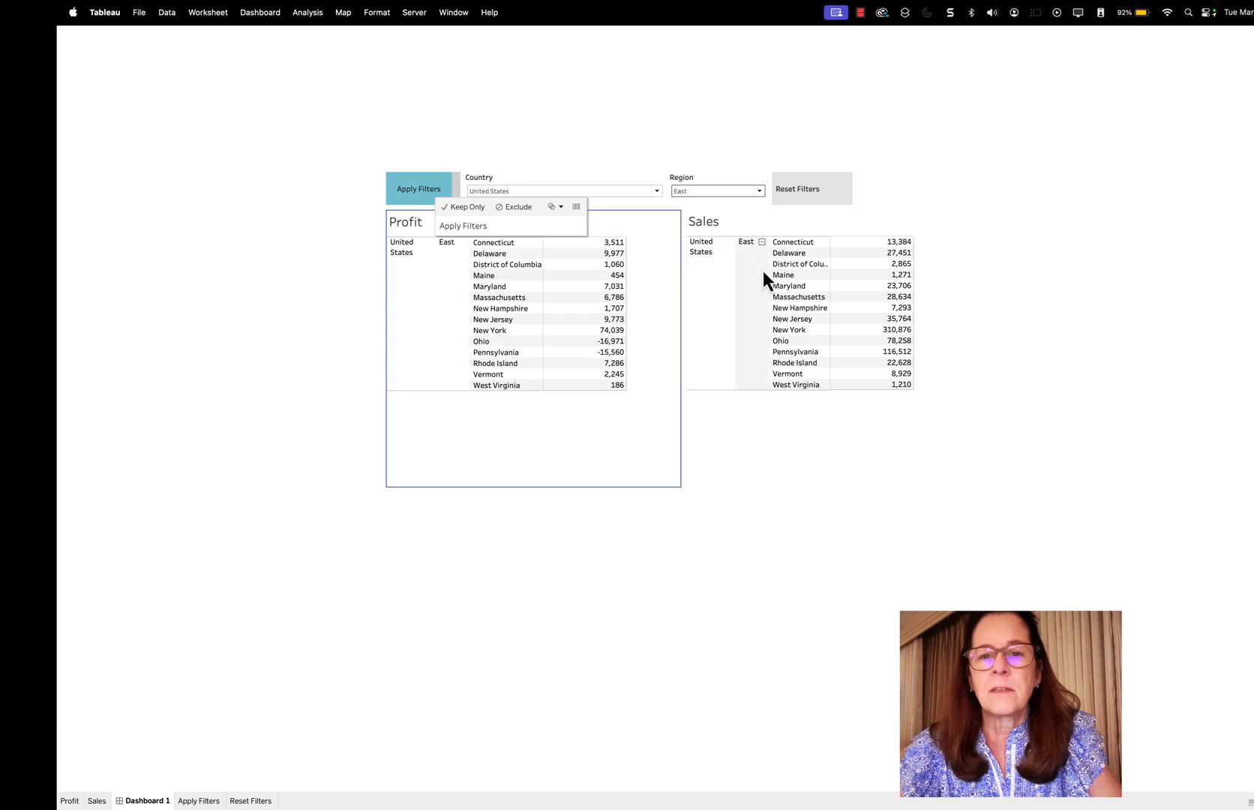
# Run the Reset Filters action to restore all Country and Region values in both tables, and leave Presentation Mode
pyautogui.click(809, 186)
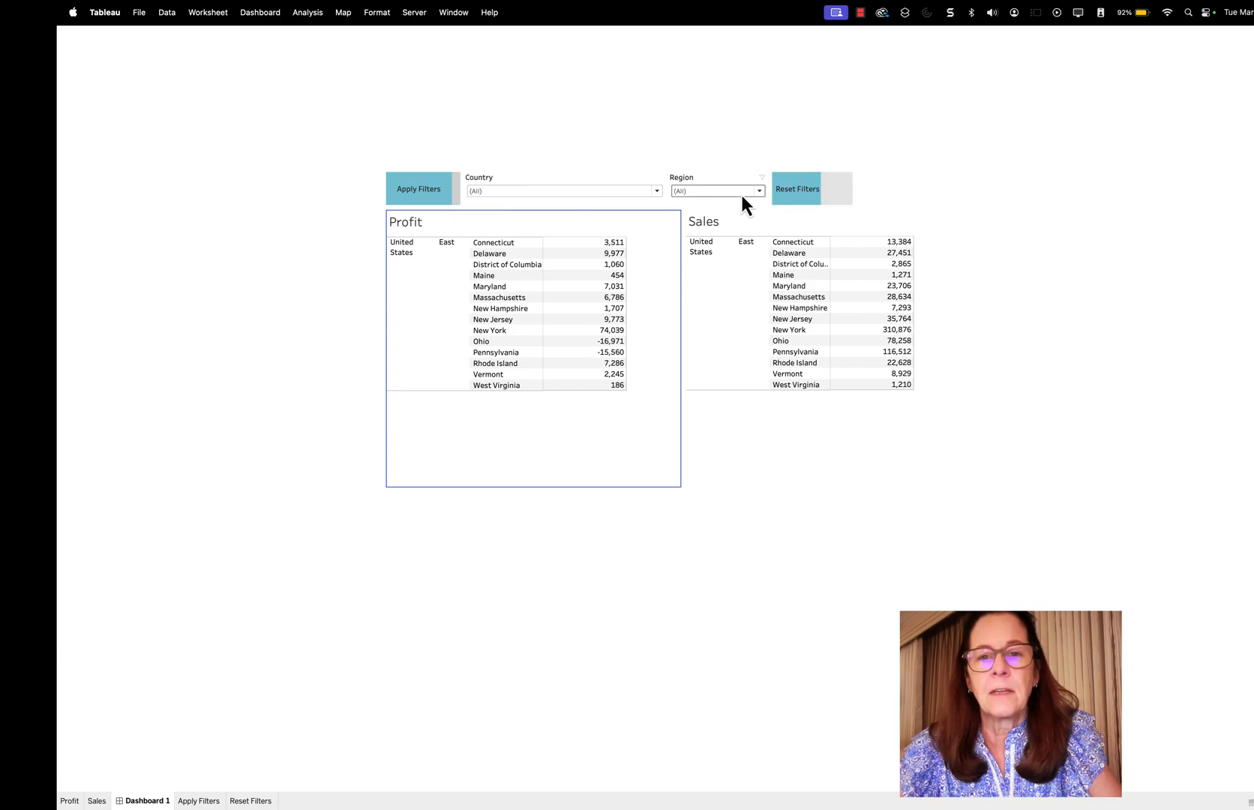
pyautogui.click(801, 192)
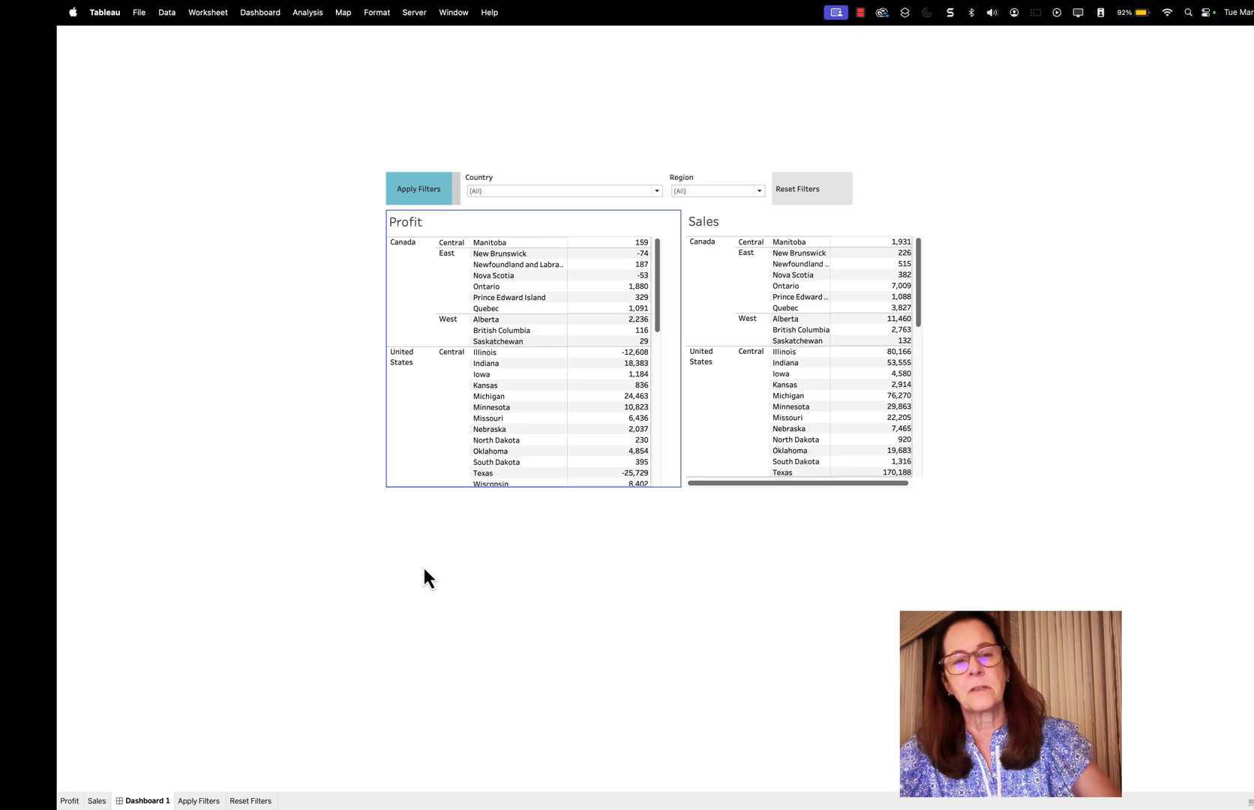
pyautogui.press('Escape')
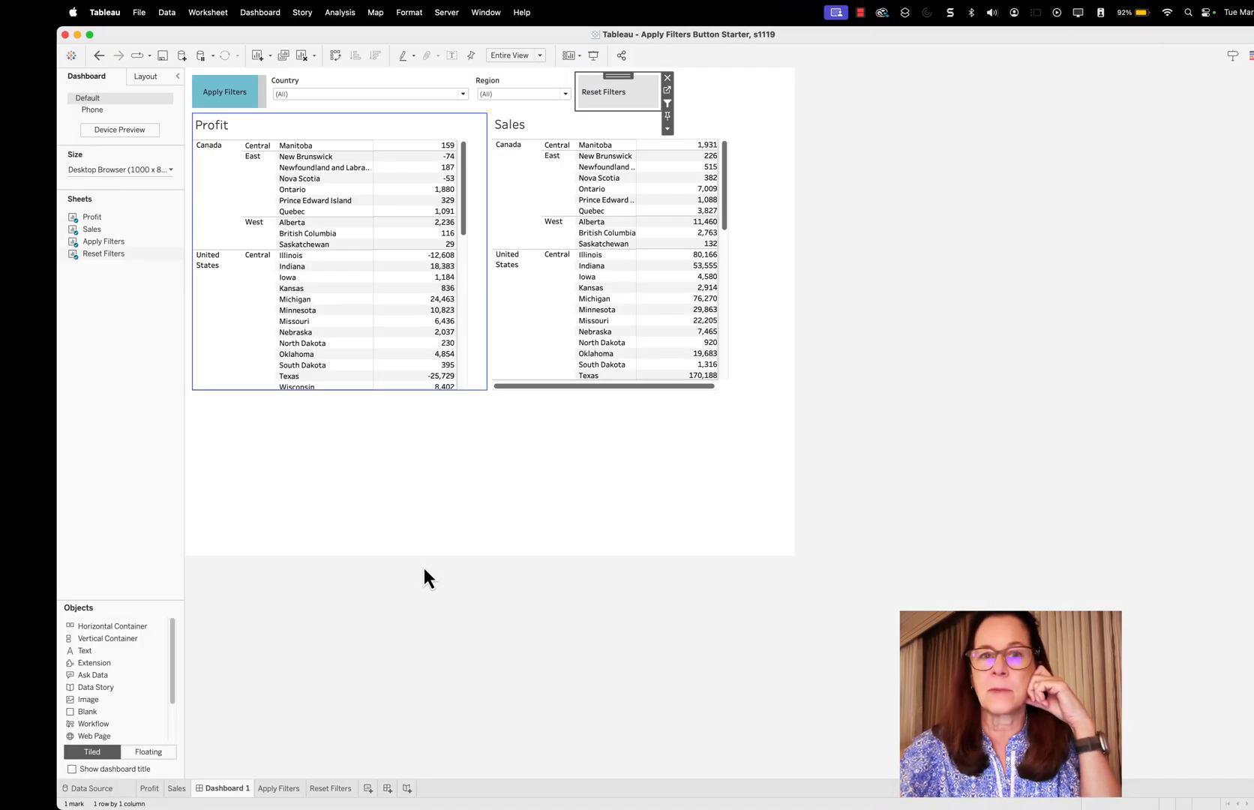